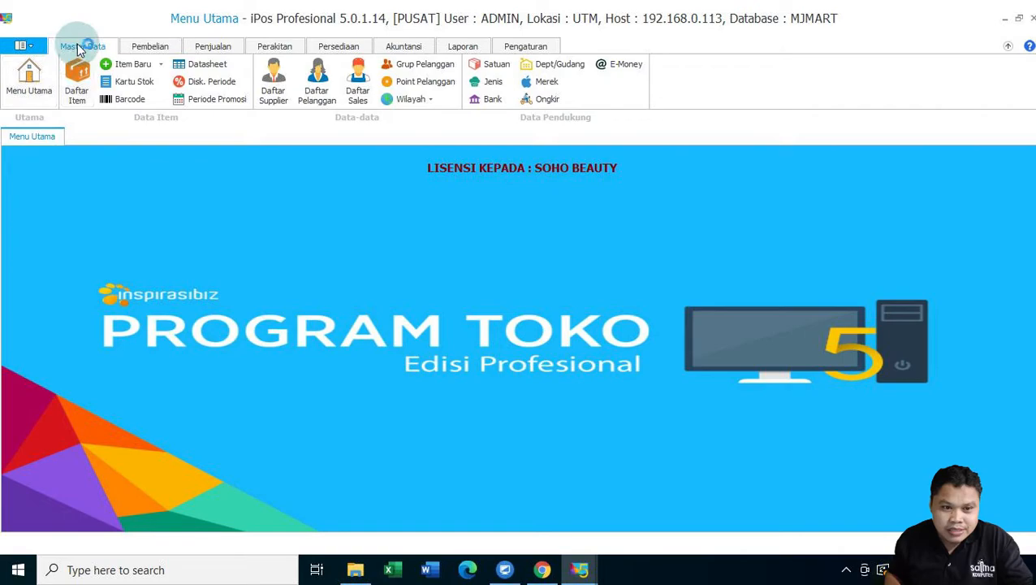
- Start a new item from the item list and set its type to Rakitan (ASM)
left_click(76, 85)
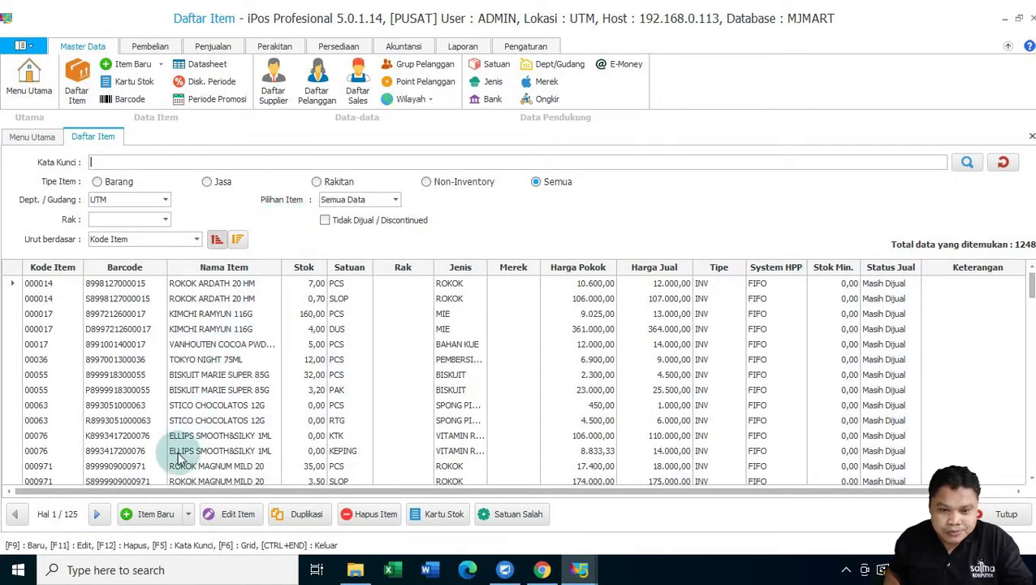
left_click(149, 516)
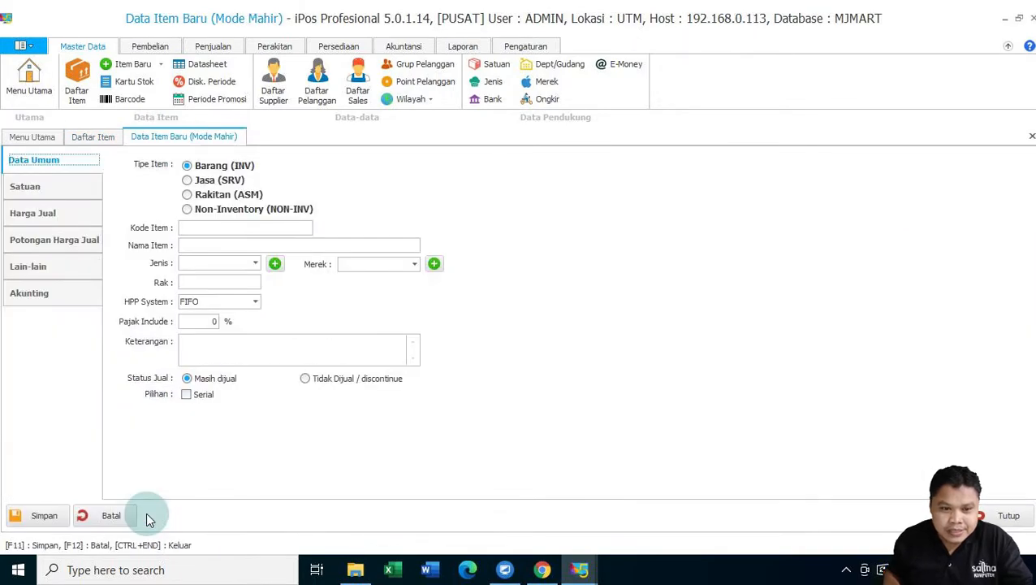
left_click(188, 195)
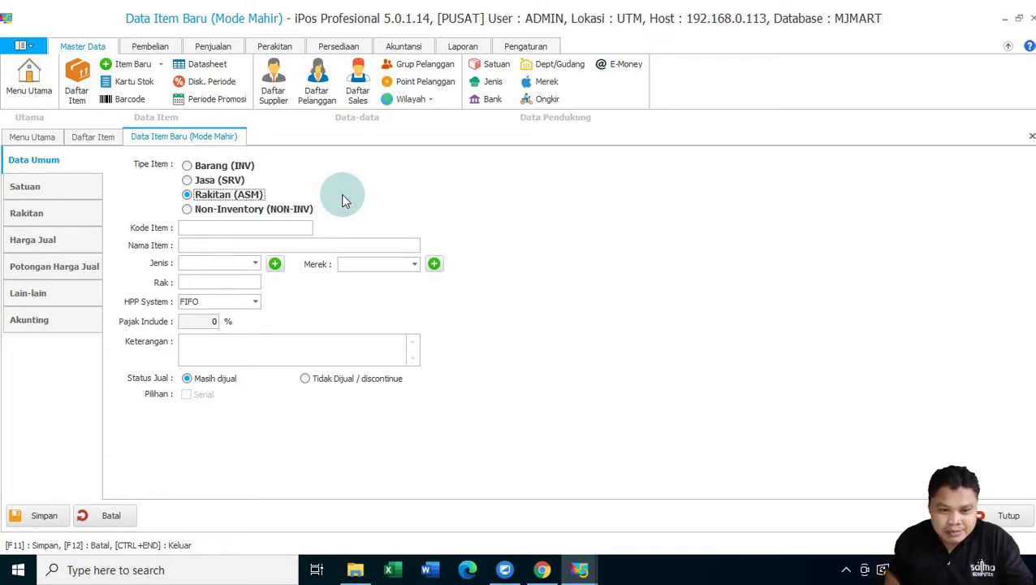
- Enter PRS001 as the item code and "Paket Ramadhan Sembako 01" as the item name
left_click(186, 228)
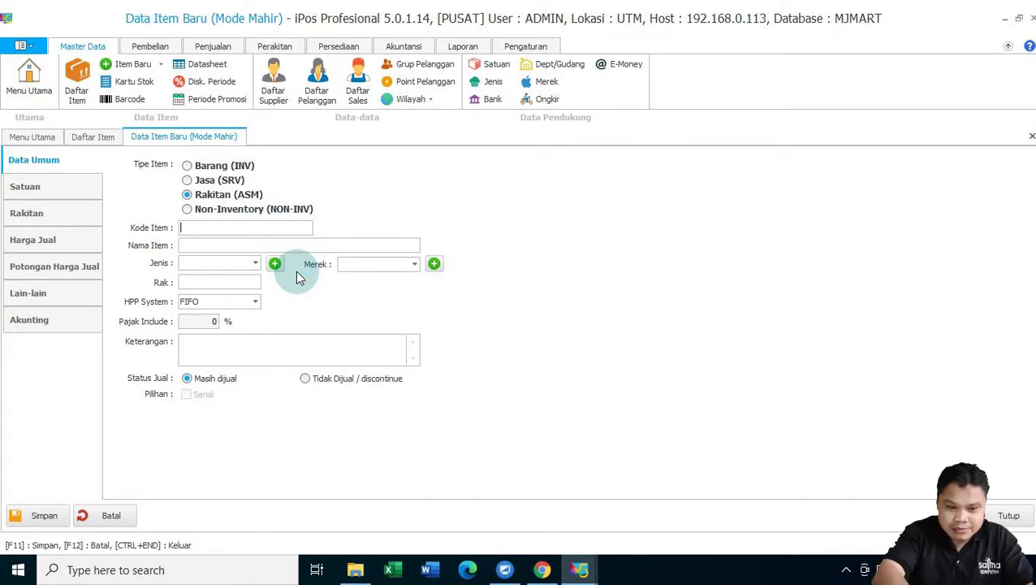
type("PR")
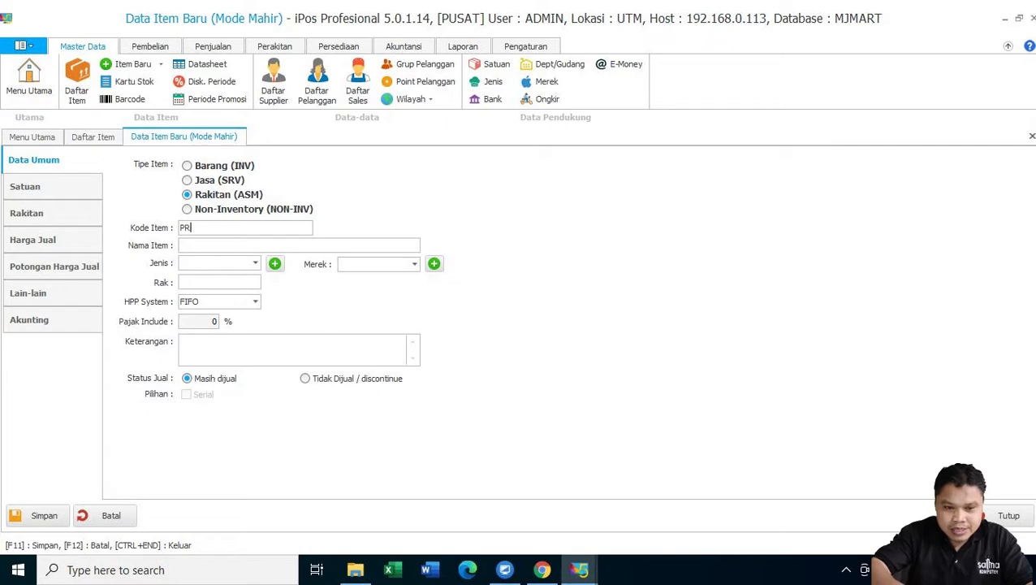
type("S")
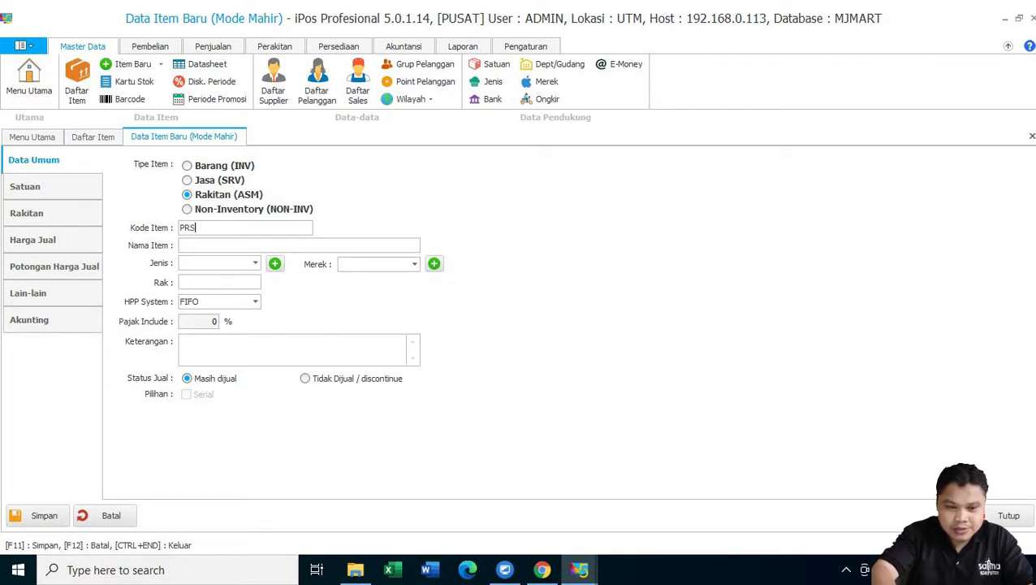
type("001")
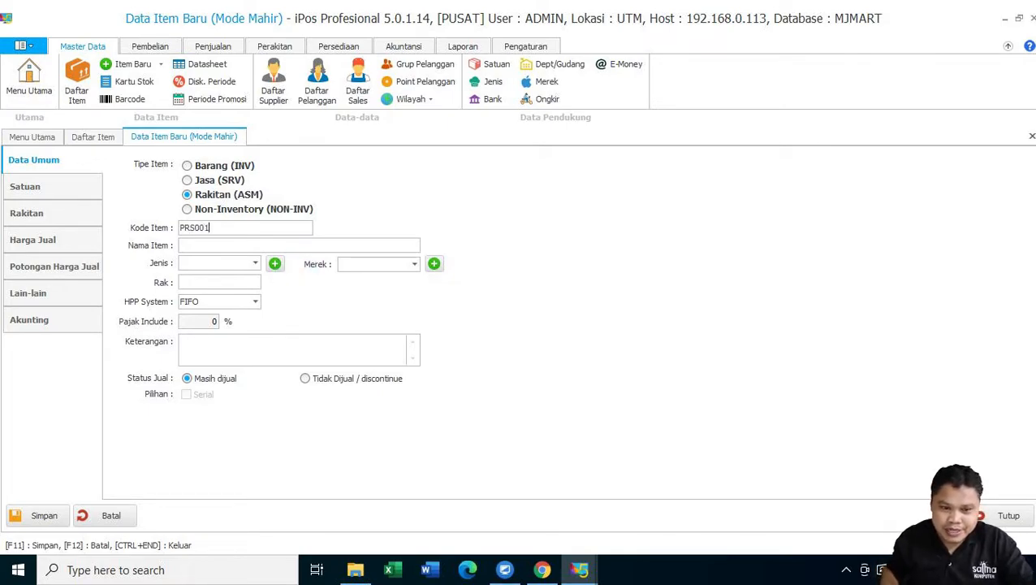
left_click(201, 246)
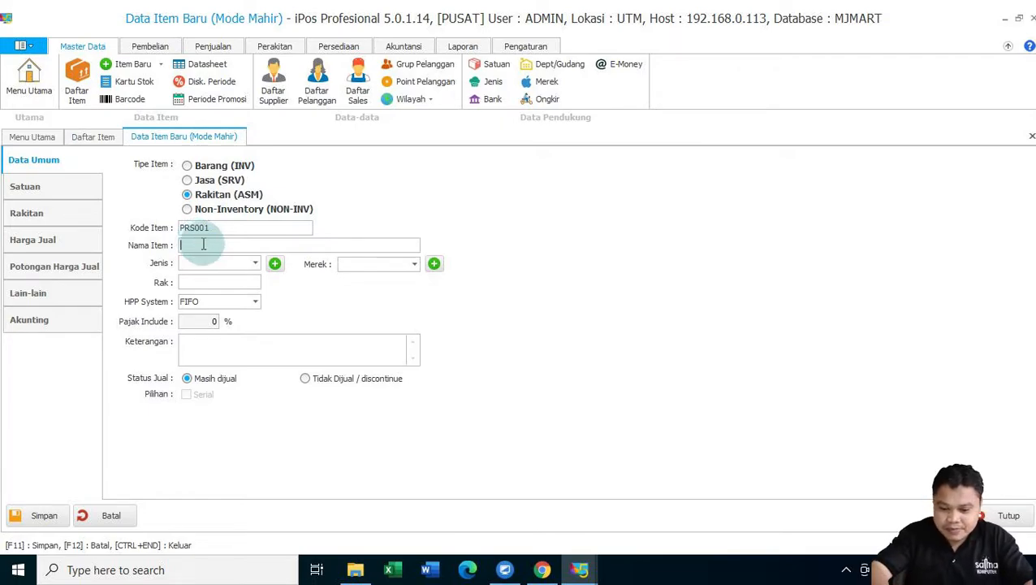
type("Pa")
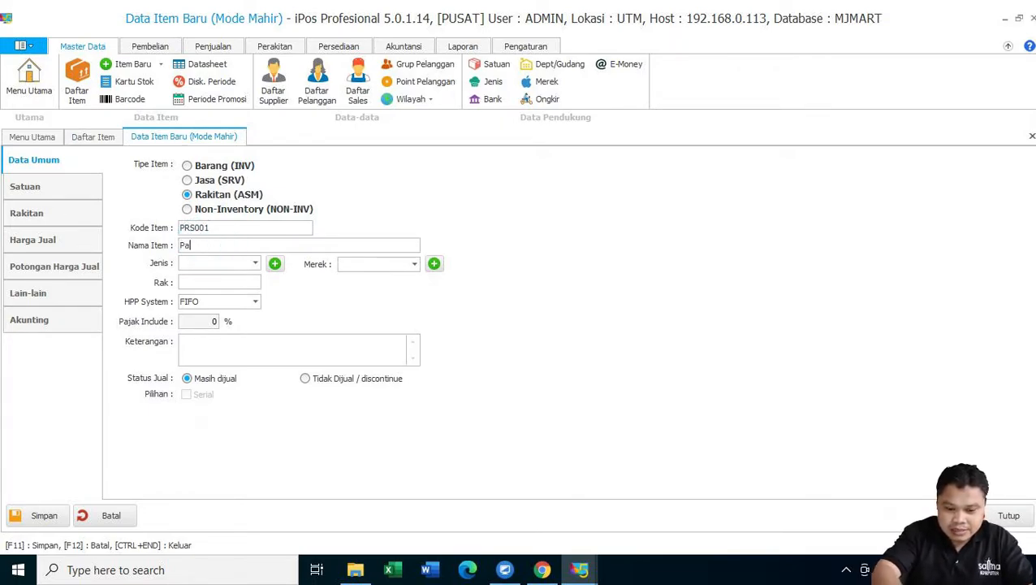
type("ket Ramada")
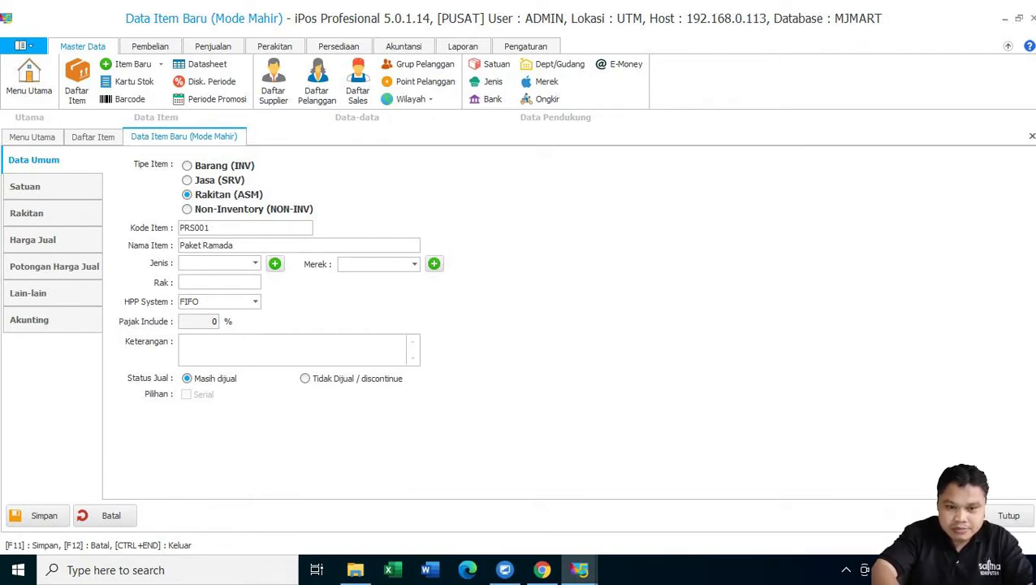
key("BackSpace")
type("han Sembako 01")
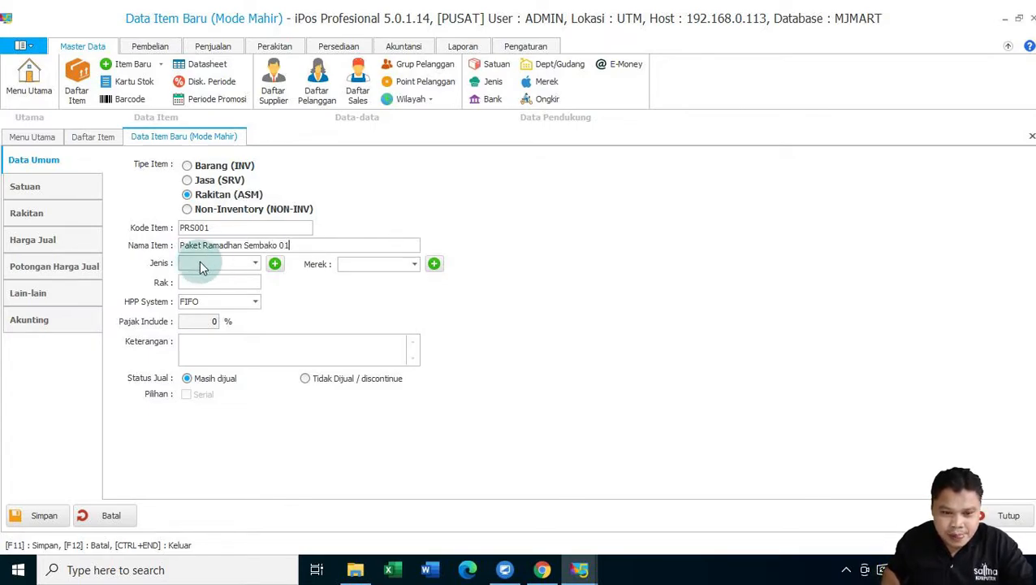
- Set the new item's category (Jenis) to MAKANAN
left_click(255, 263)
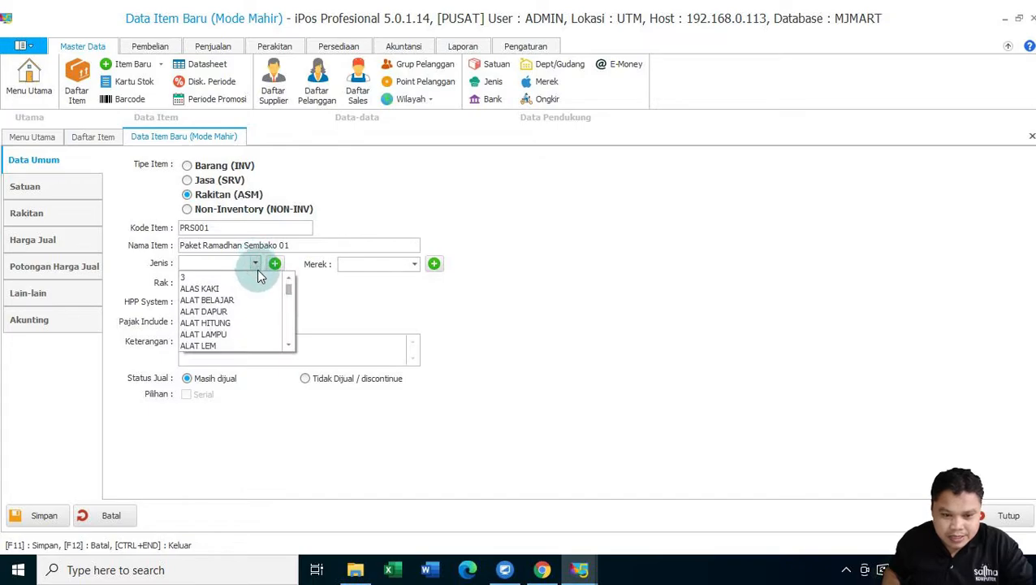
left_click(288, 348)
left_click(288, 348)
left_click(286, 349)
left_click(285, 350)
left_click(283, 352)
left_click(283, 351)
left_click(284, 351)
left_click(284, 351)
left_click_drag(287, 300, 289, 306)
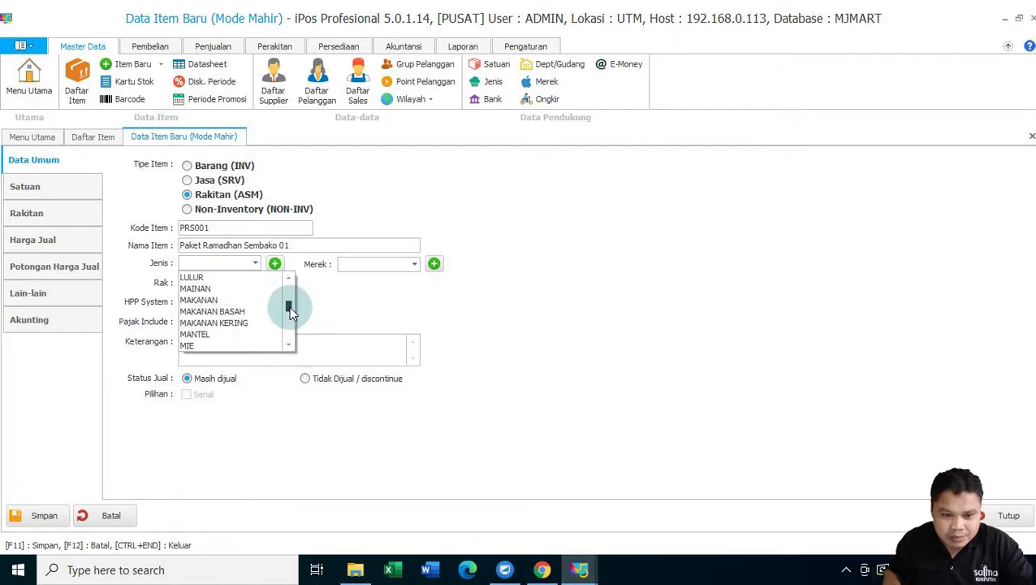
left_click(221, 300)
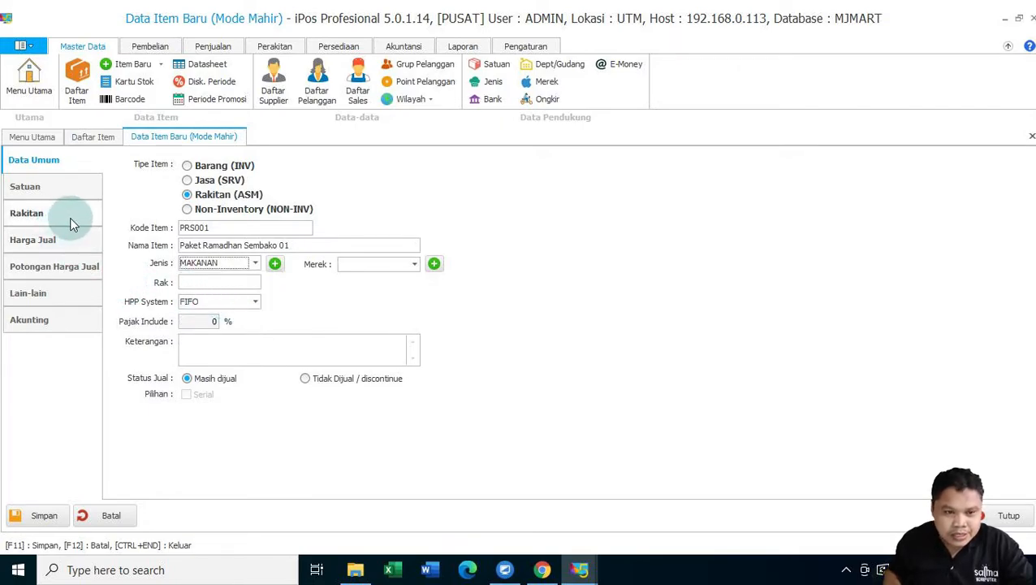
- Set the item's base unit (Satuan Dasar) to PAK and look through the other available units
left_click(47, 186)
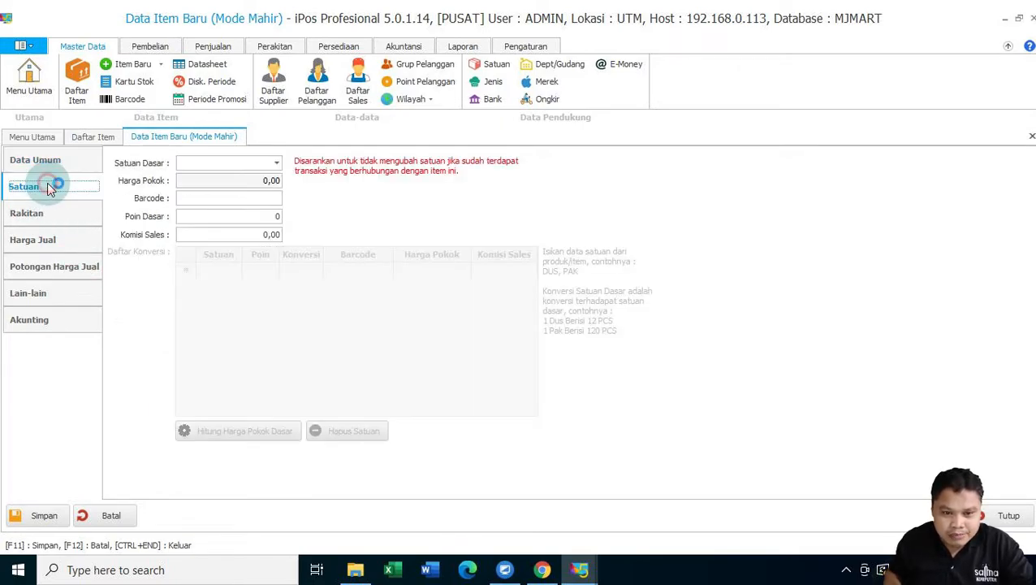
left_click(276, 163)
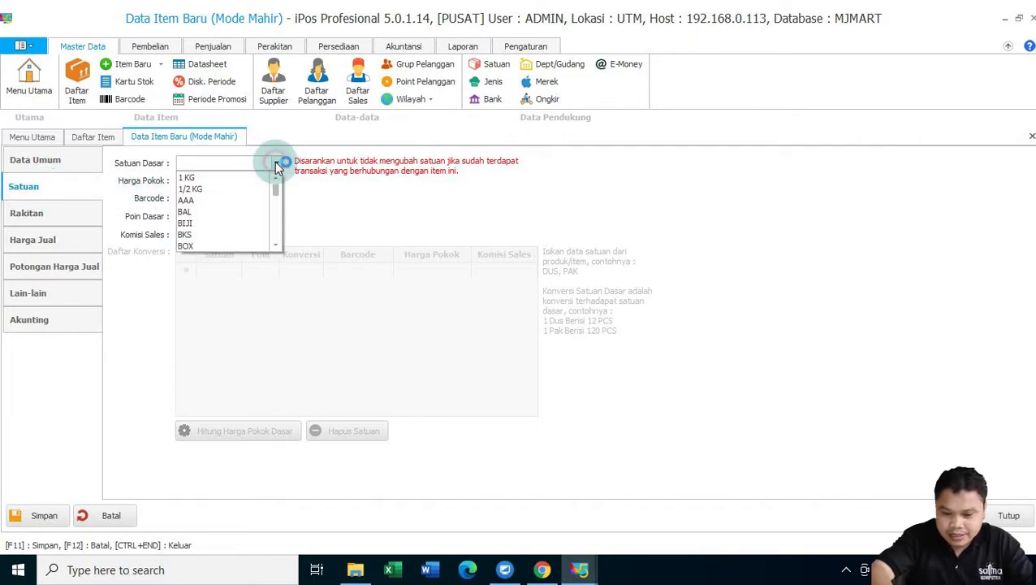
type("p")
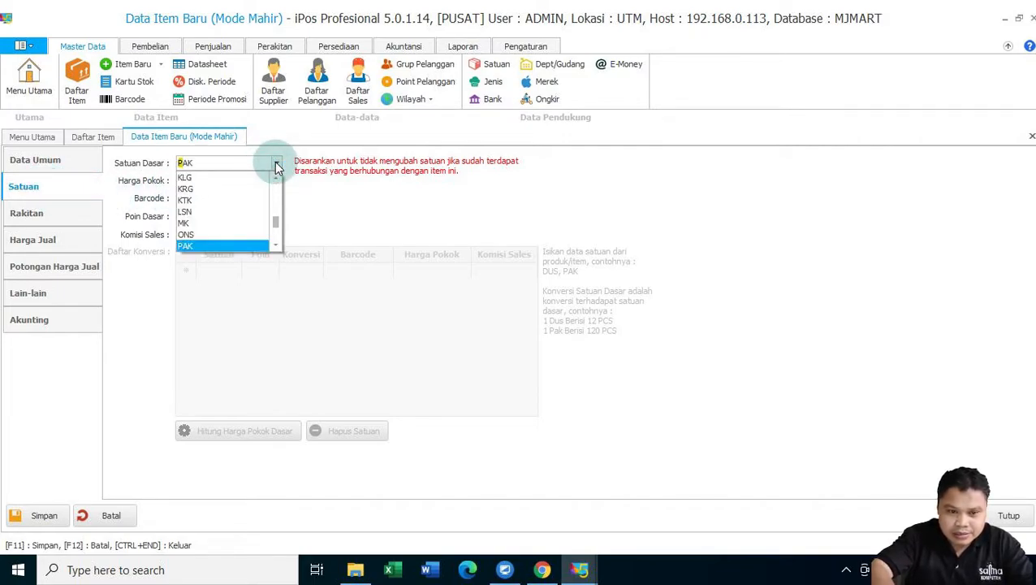
type("ak")
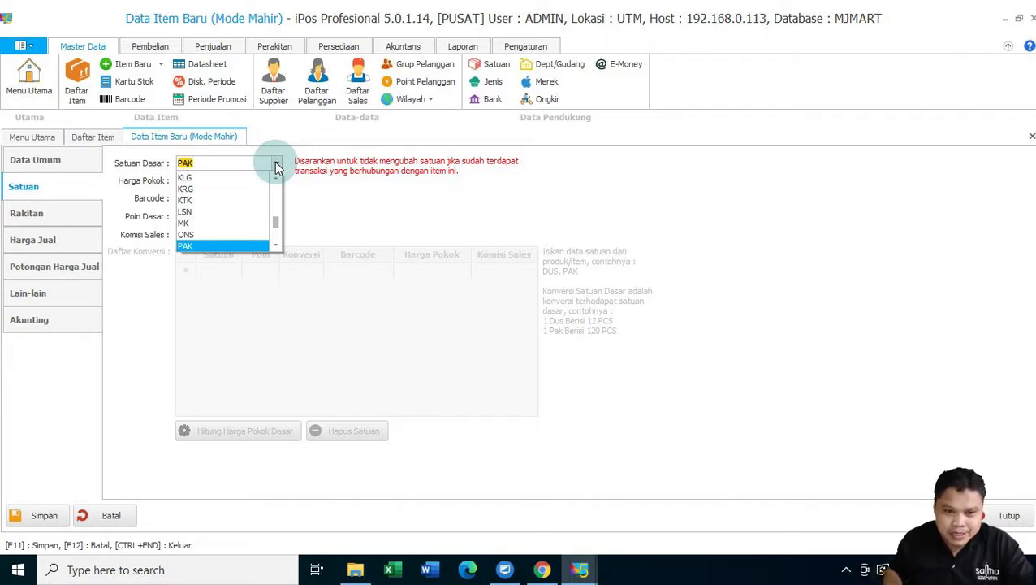
left_click(234, 163)
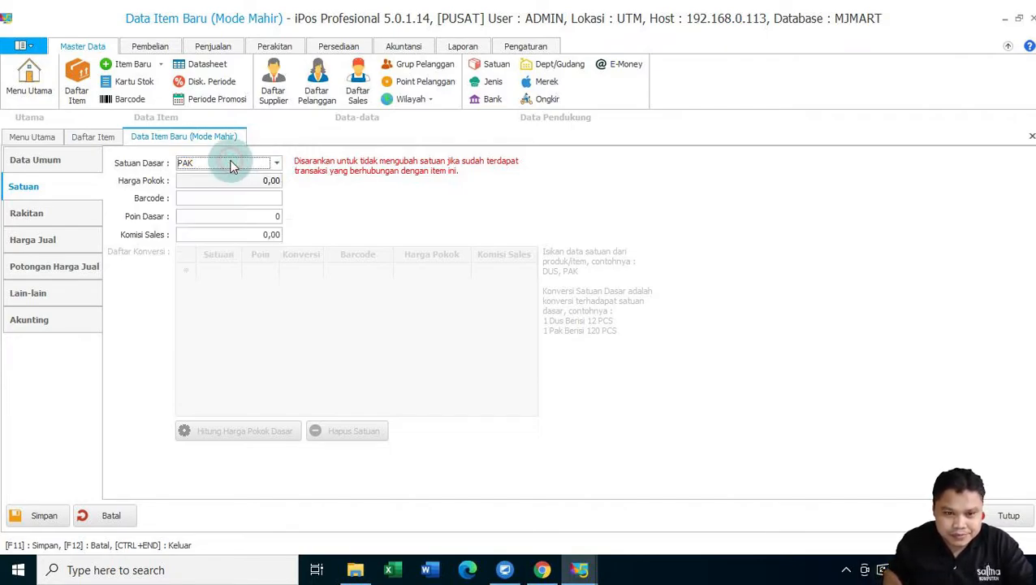
left_click(276, 162)
left_click_drag(275, 221, 276, 236)
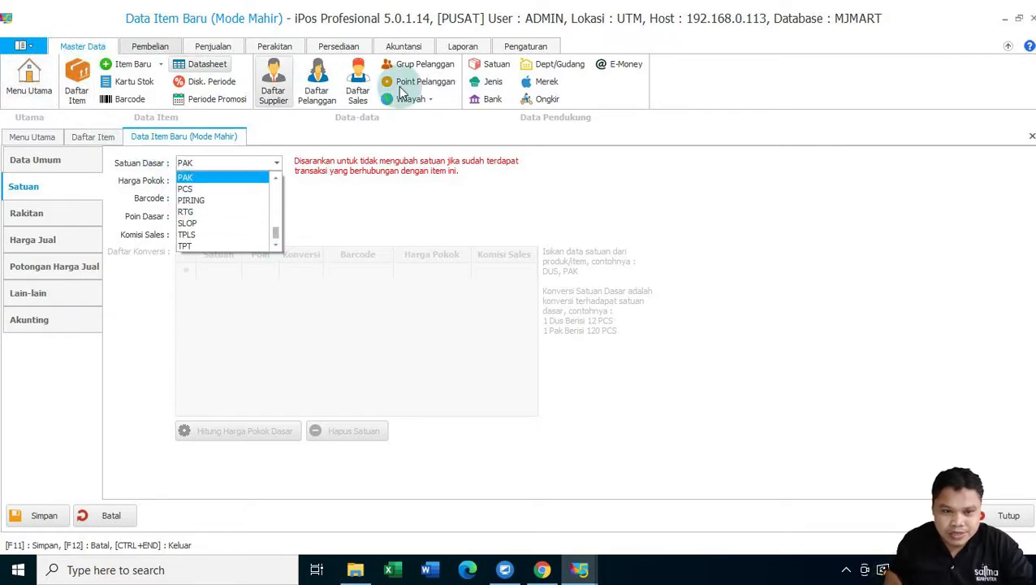
- Add a unit named PAKET with the description PAKET to the Satuan master list, and close the list
left_click(495, 66)
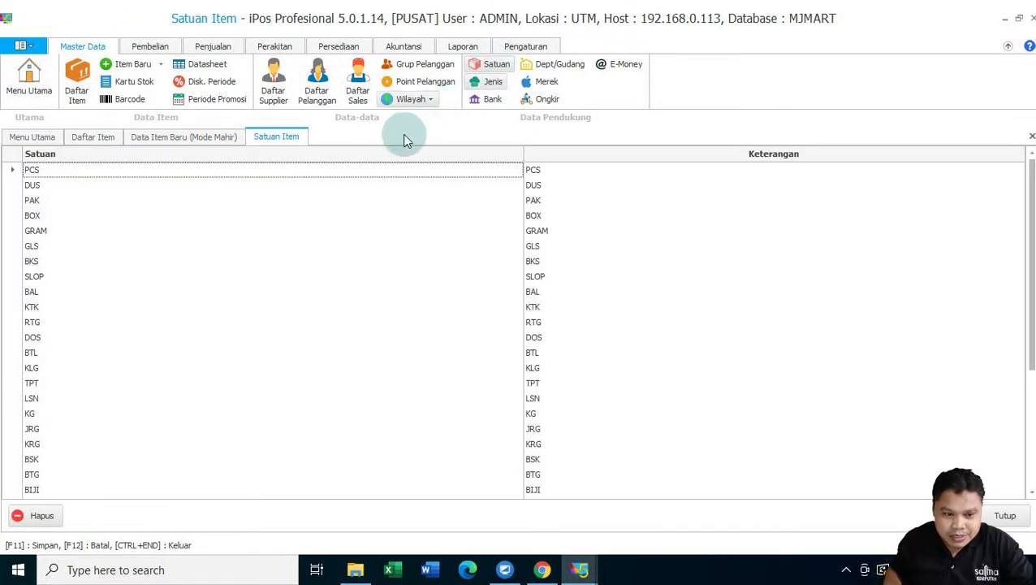
scroll(578, 369, "down", 4)
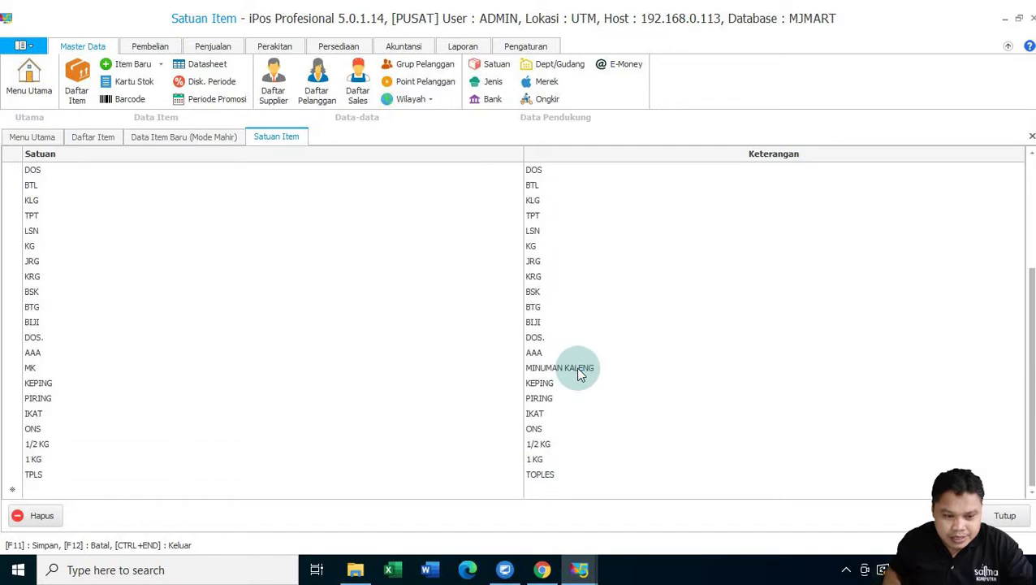
left_click(41, 488)
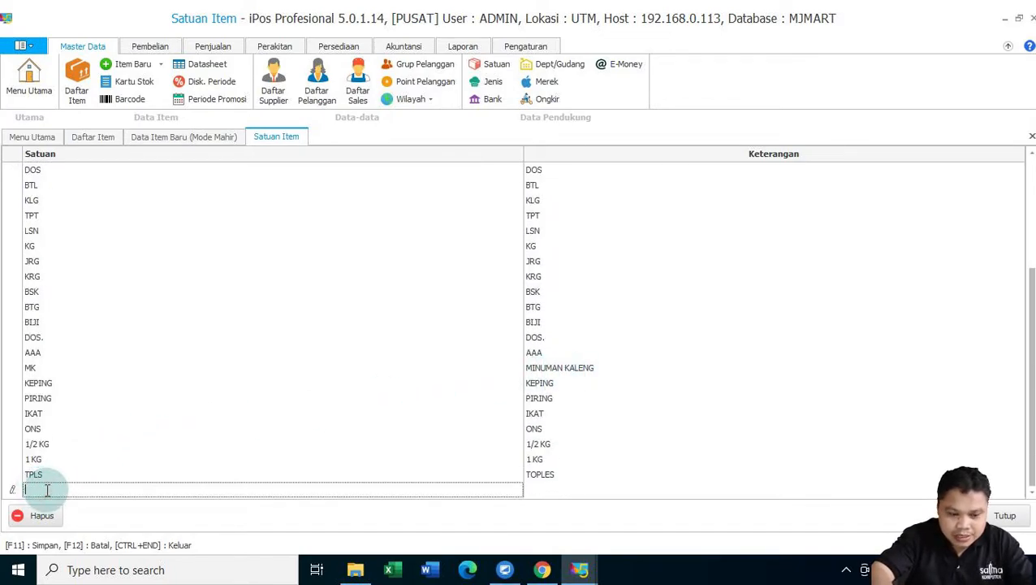
type("PAke")
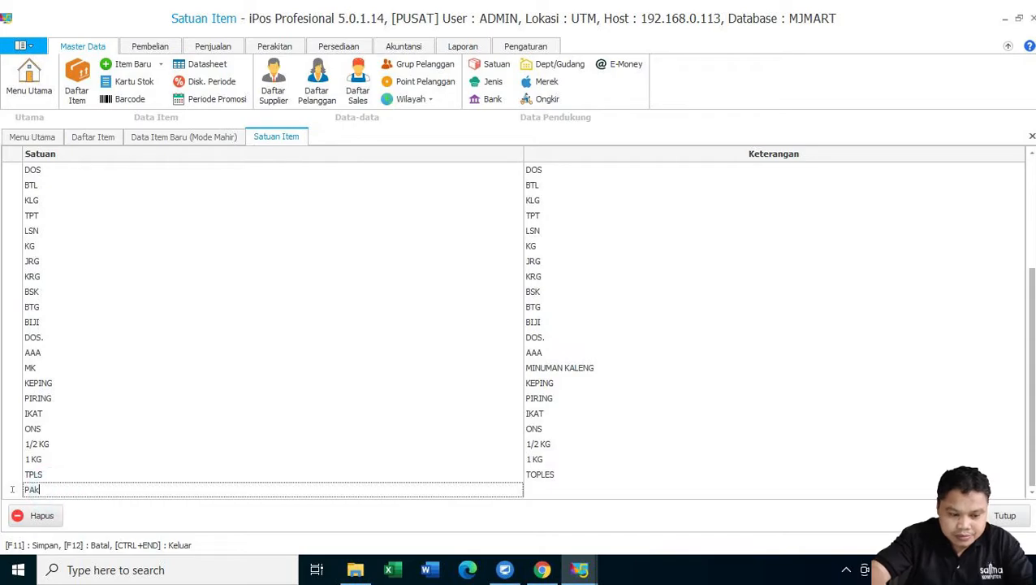
key("BackSpace")
key("BackSpace")
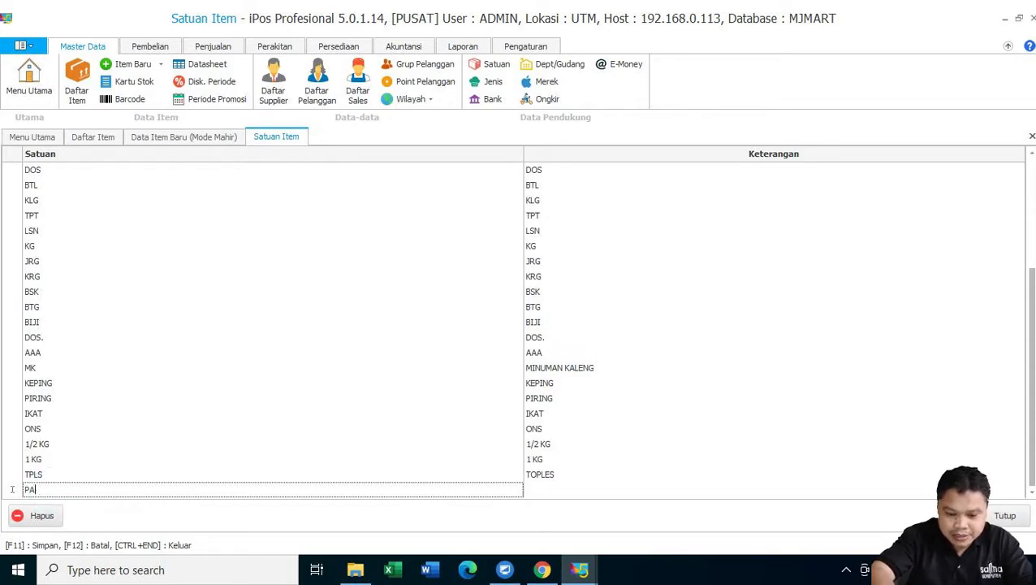
type("KET")
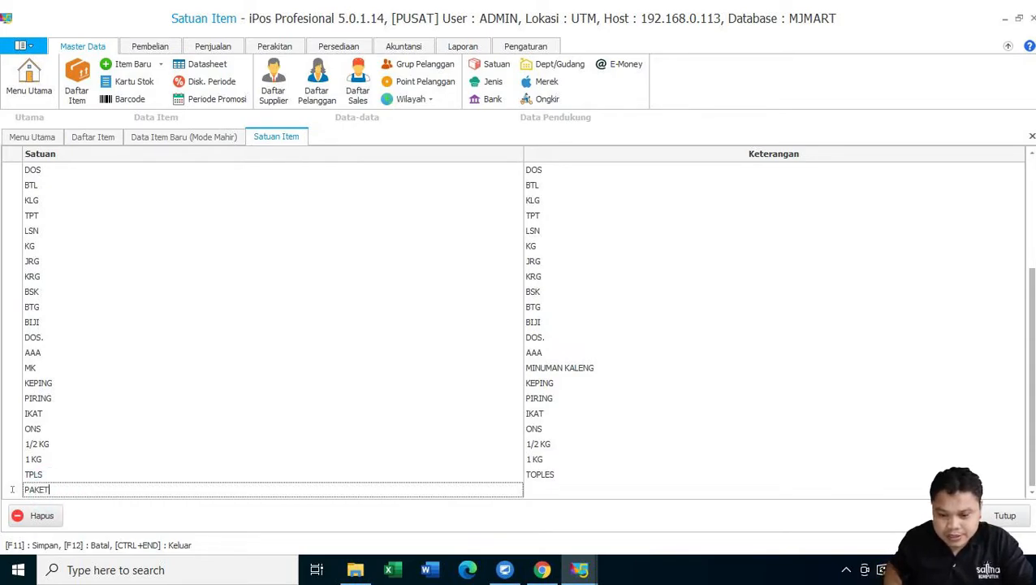
key("Return")
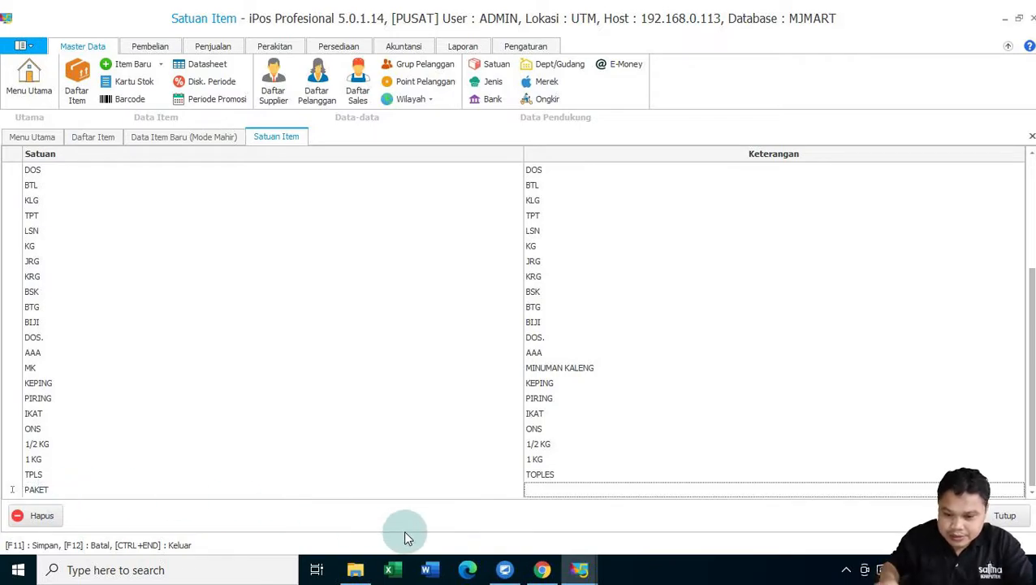
type("PAKET")
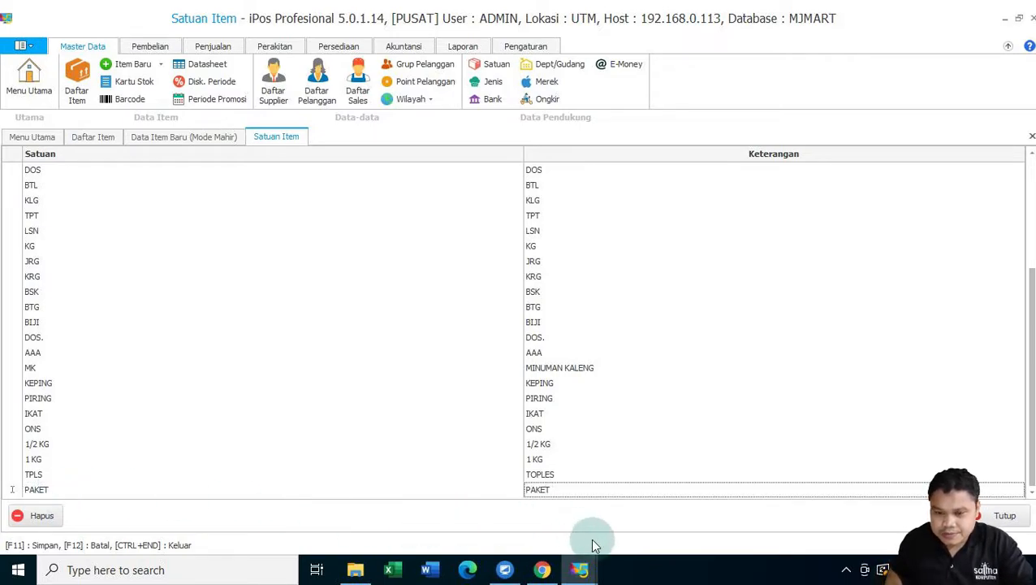
left_click(990, 516)
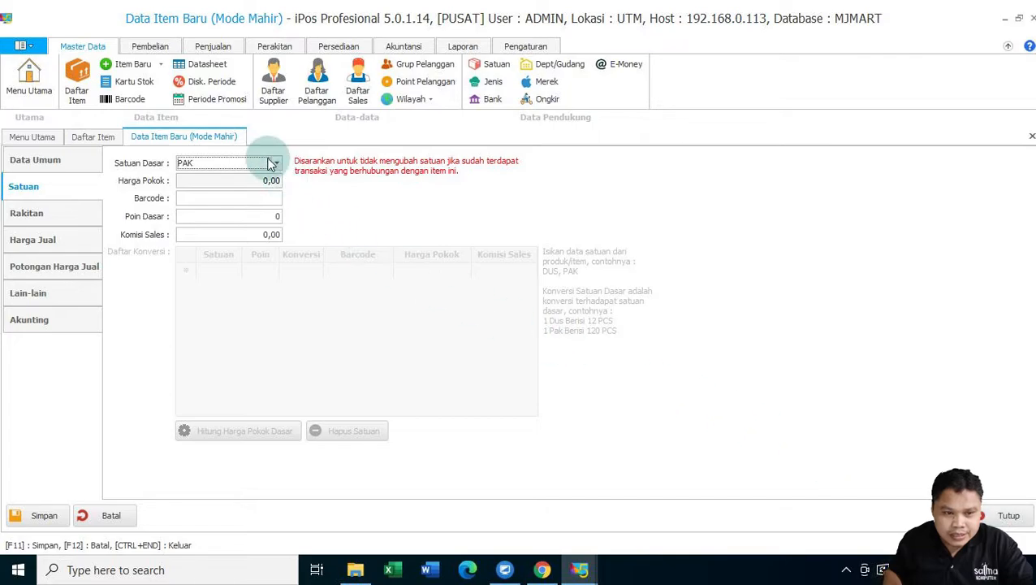
- Set the new item's base unit (Satuan Dasar) to PAKET
left_click(33, 216)
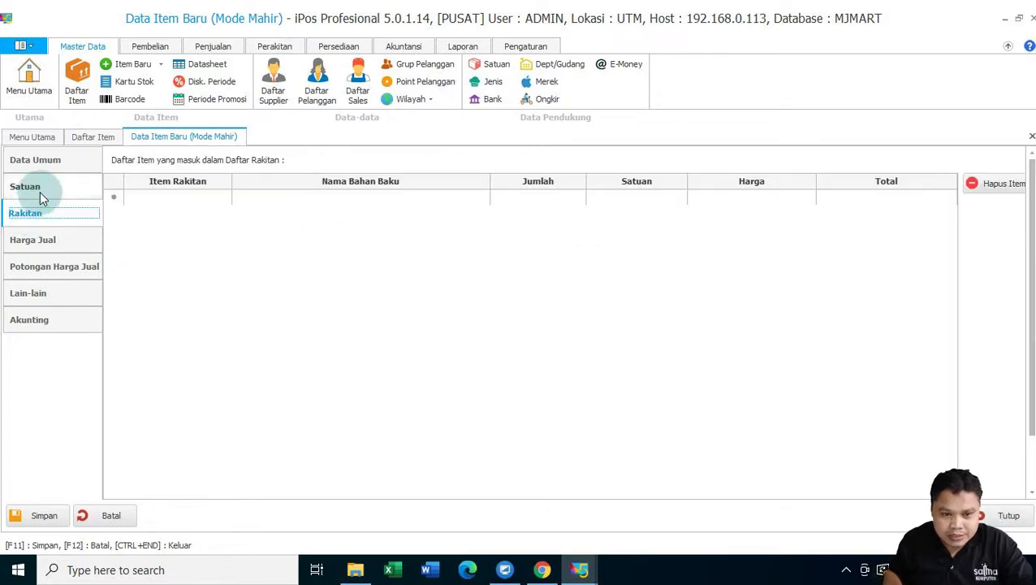
left_click(44, 188)
left_click(276, 162)
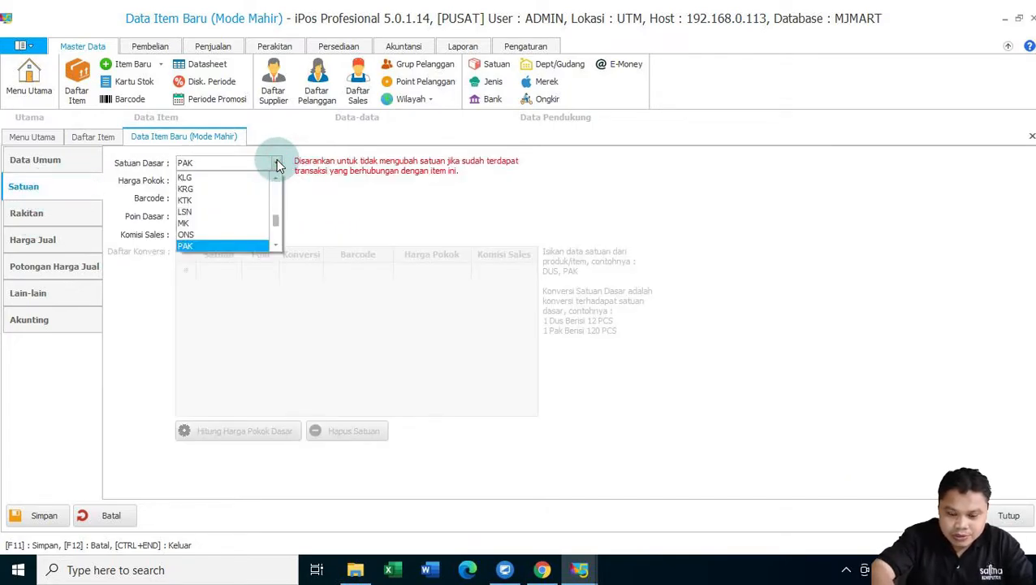
type("PAKET")
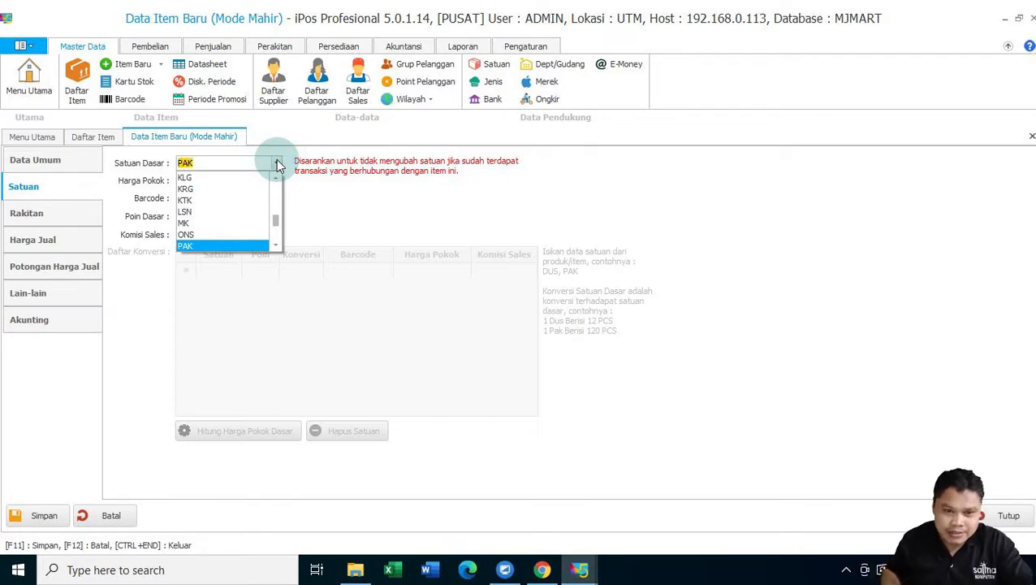
left_click(220, 162)
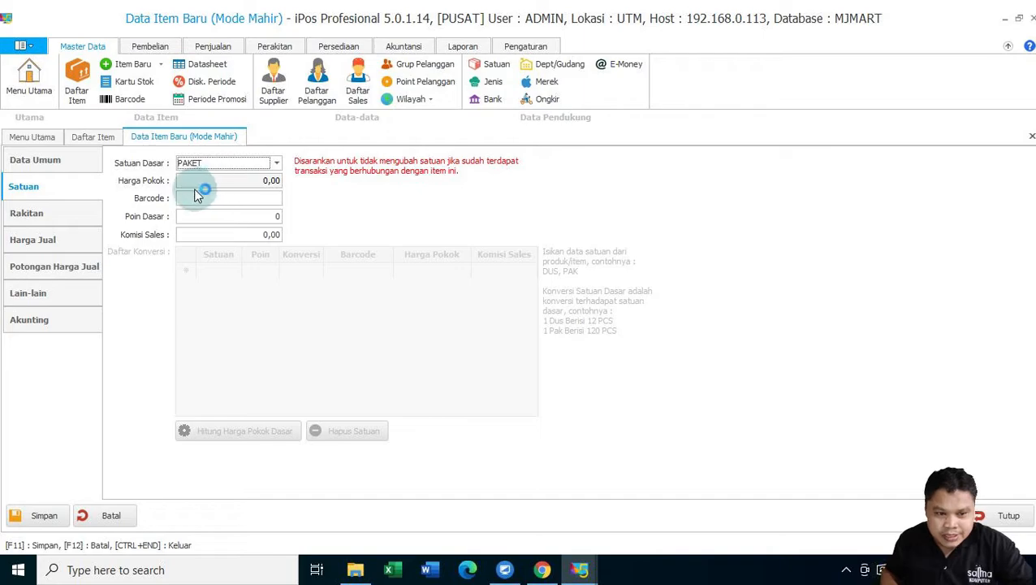
- Add item 102152 (BERAS NYAM 5KG) as the first component in the bundle's Rakitan list, with a quantity of 1 PCS
left_click(38, 216)
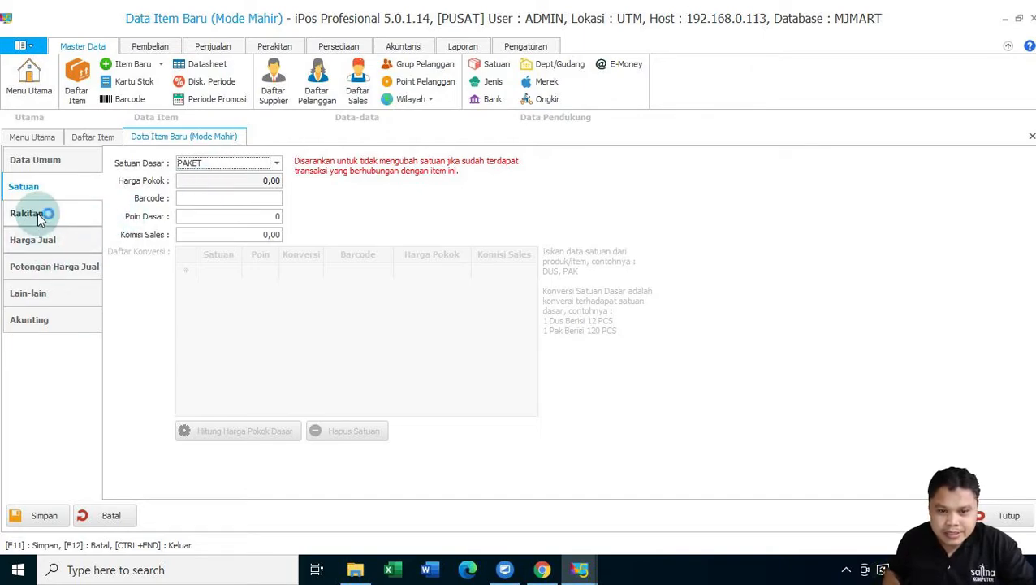
left_click(38, 213)
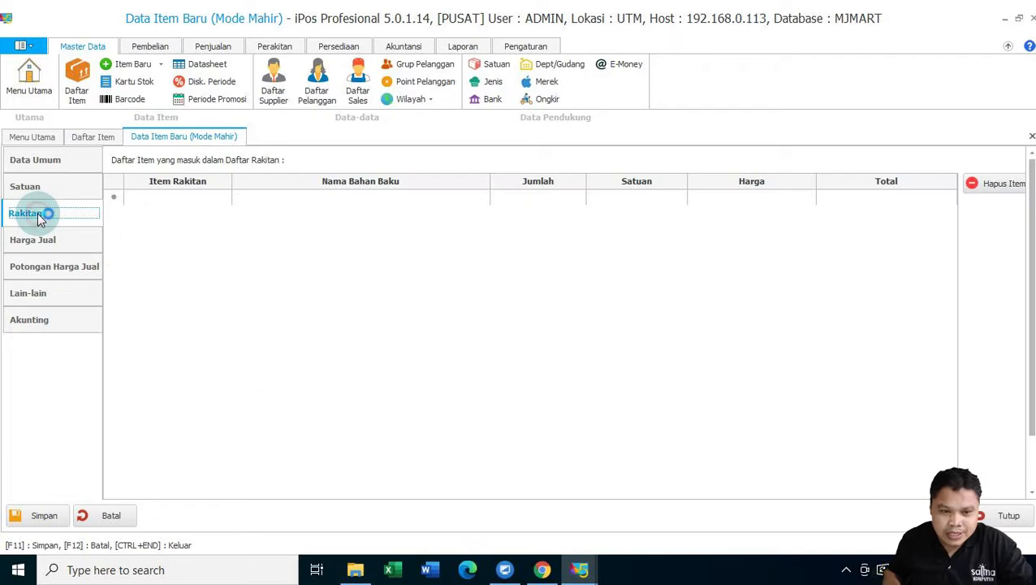
left_click(175, 201)
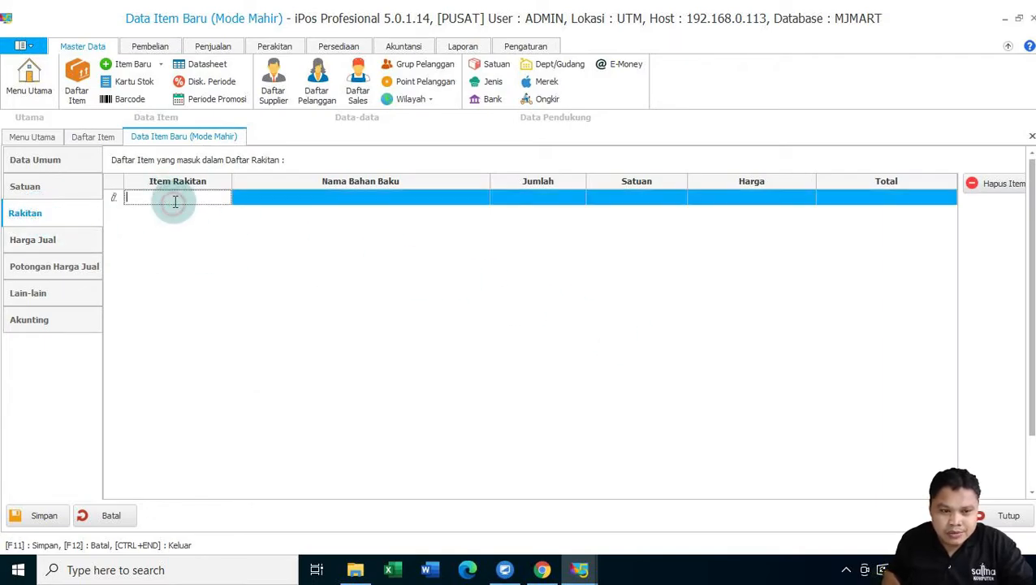
left_click(49, 160)
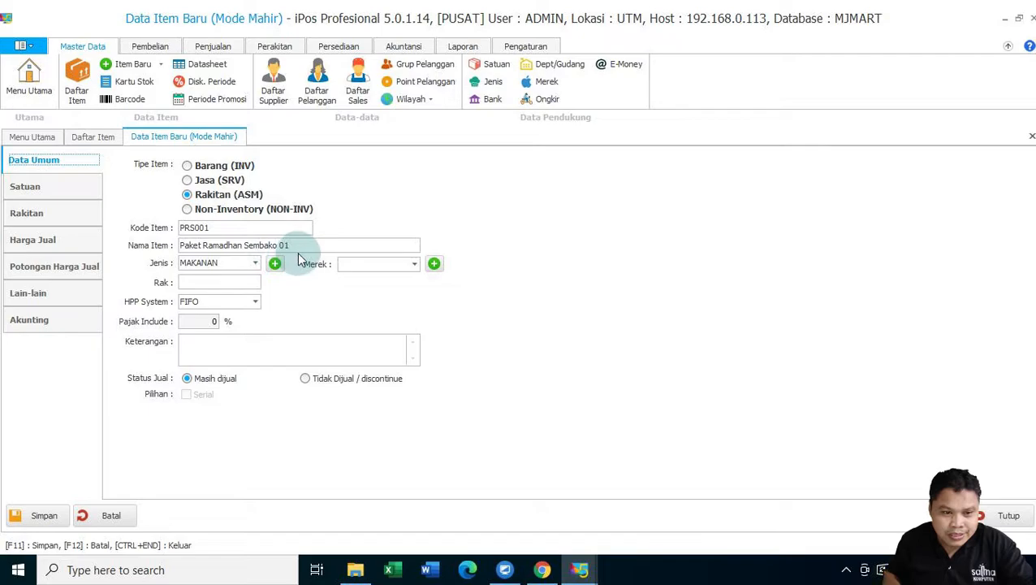
left_click(70, 216)
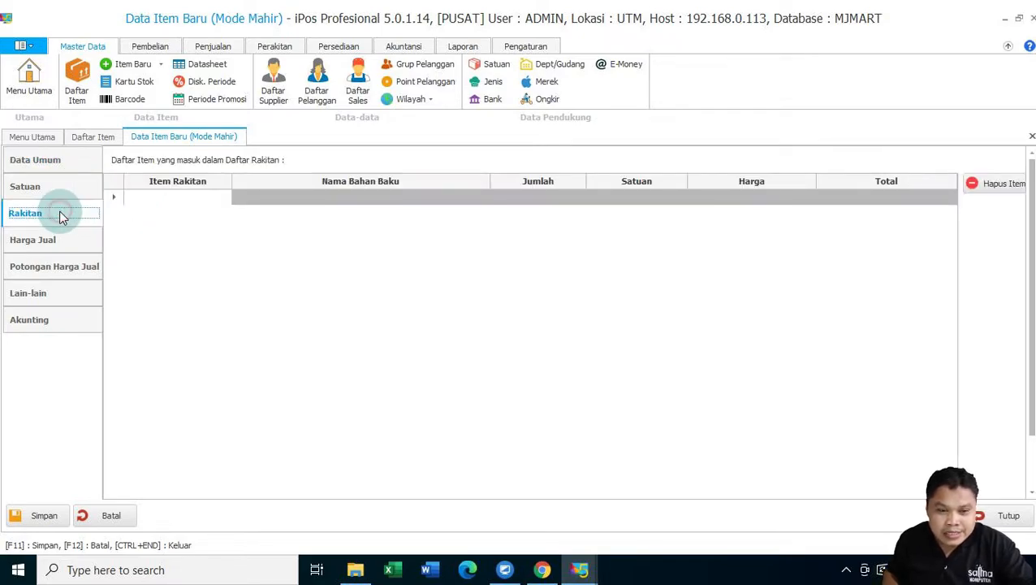
left_click(174, 199)
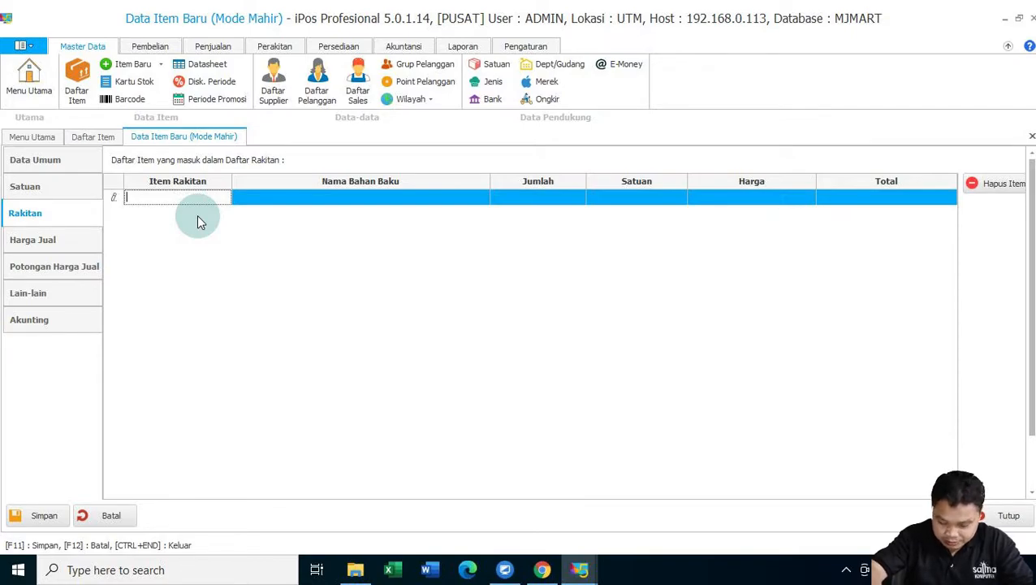
type("10")
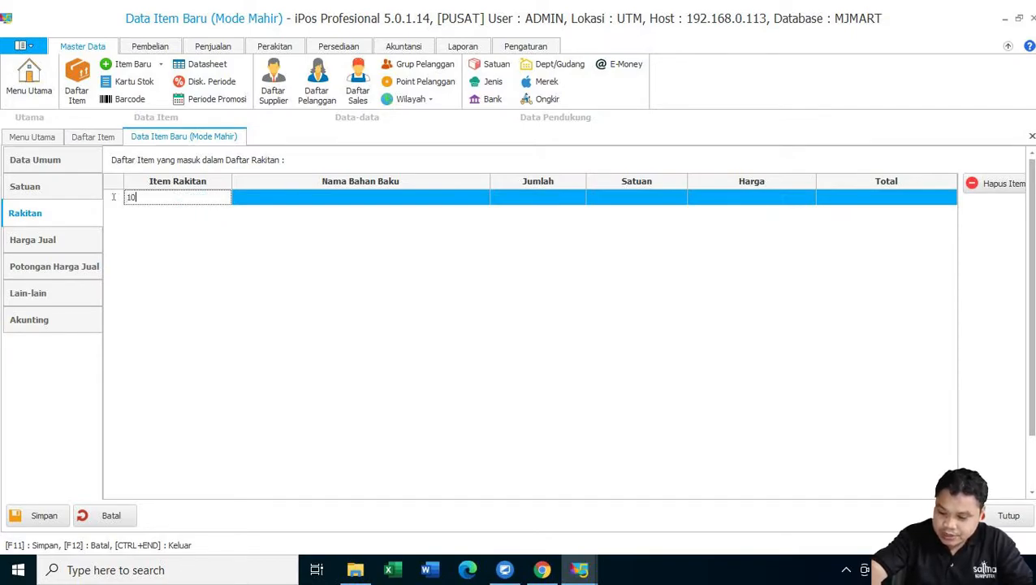
type("2")
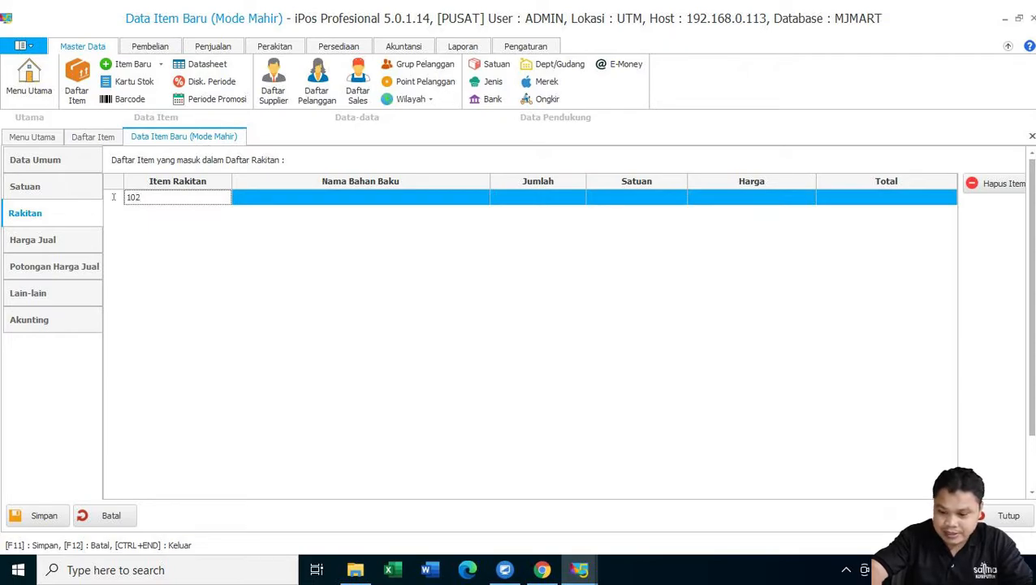
type("152")
key("Return")
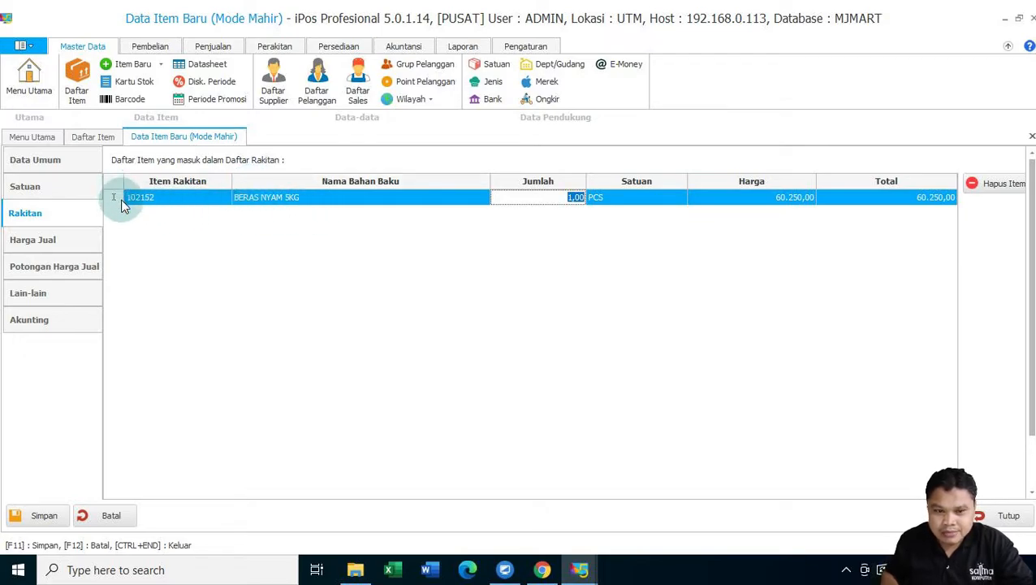
- Add item 2358 (INDOMIE GORENG ACEH) in PCS as the second Rakitan component and set its quantity to 10
left_click(172, 213)
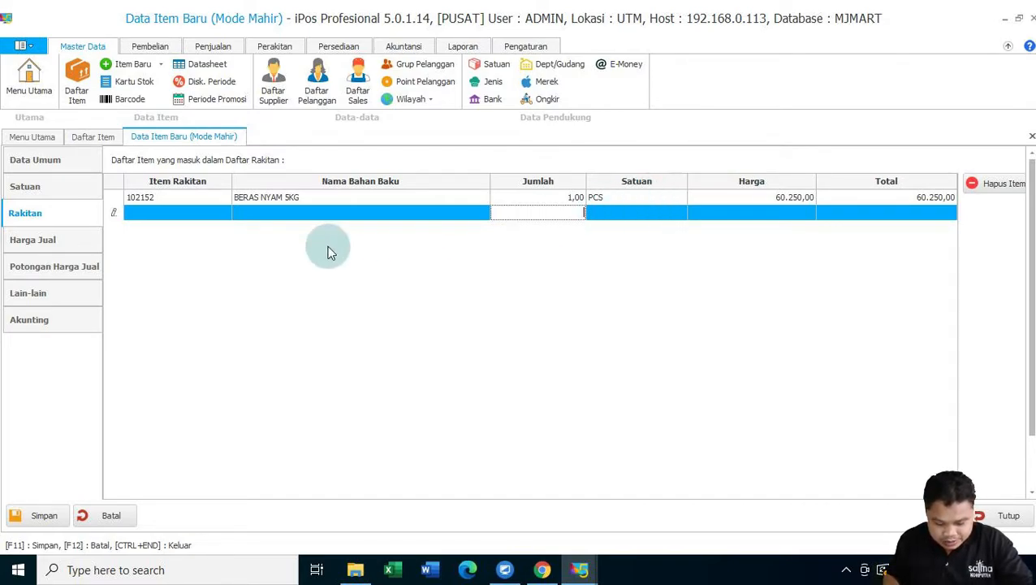
left_click(143, 213)
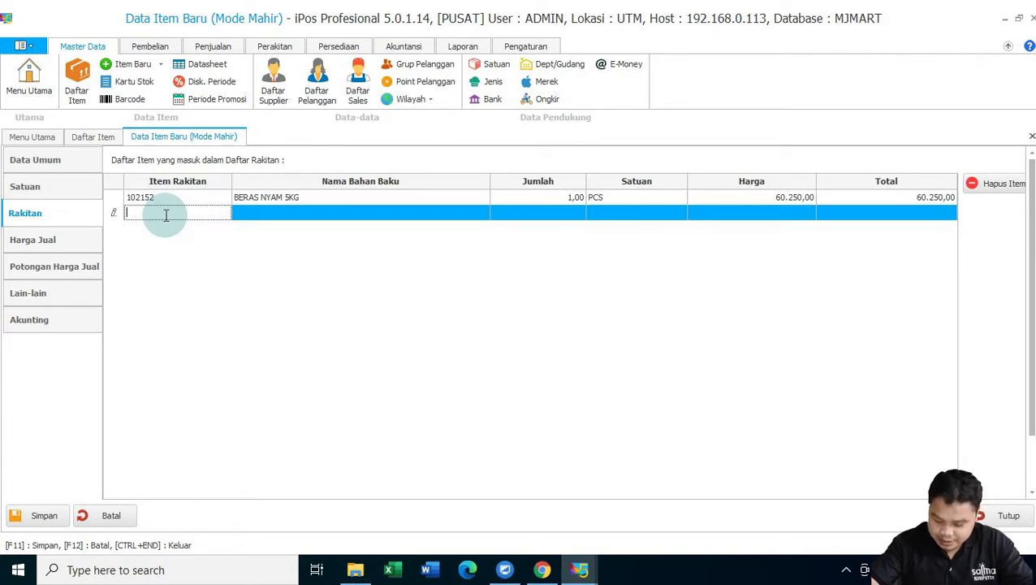
type("2358")
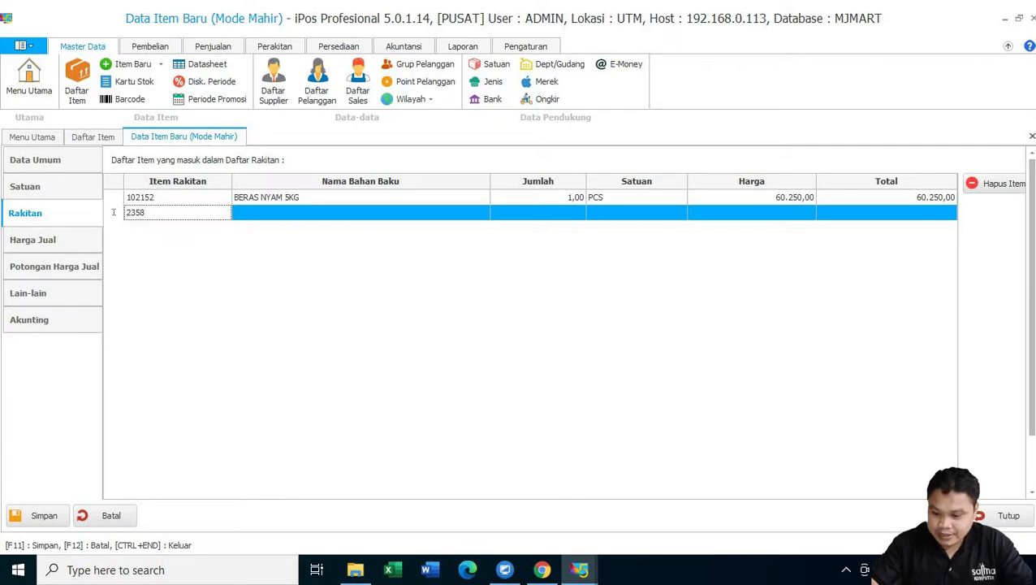
key("Return")
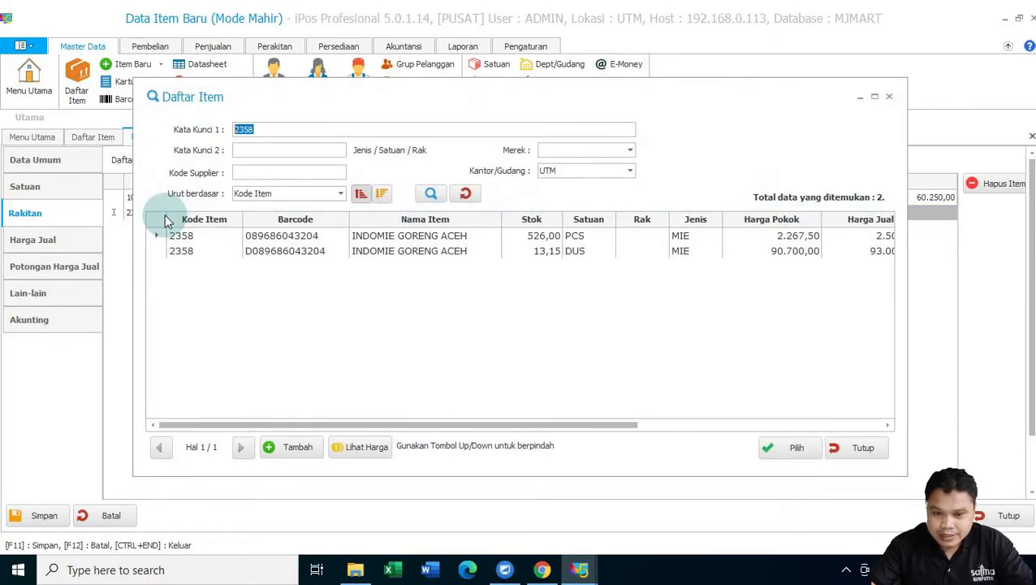
key("Down")
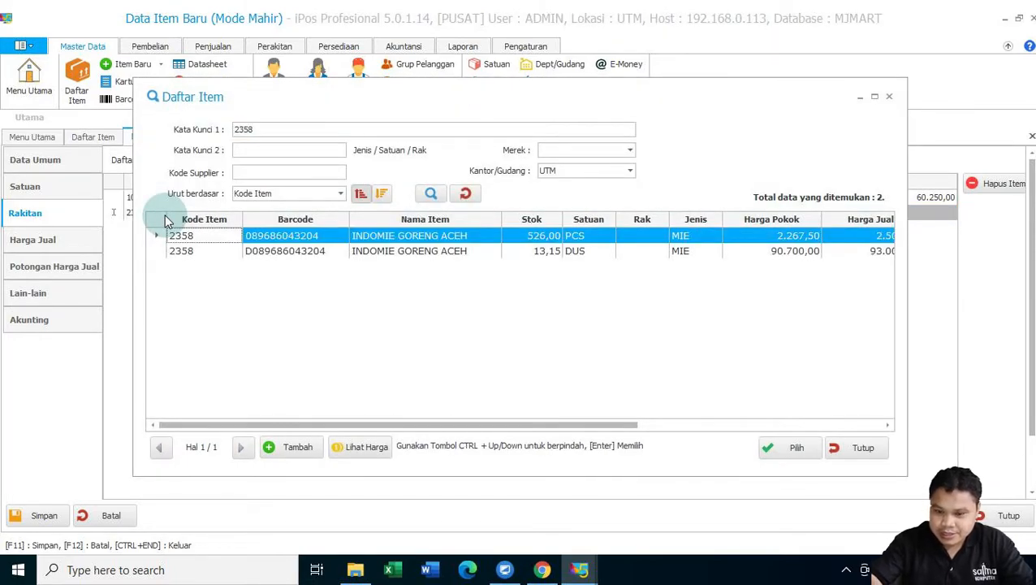
key("Return")
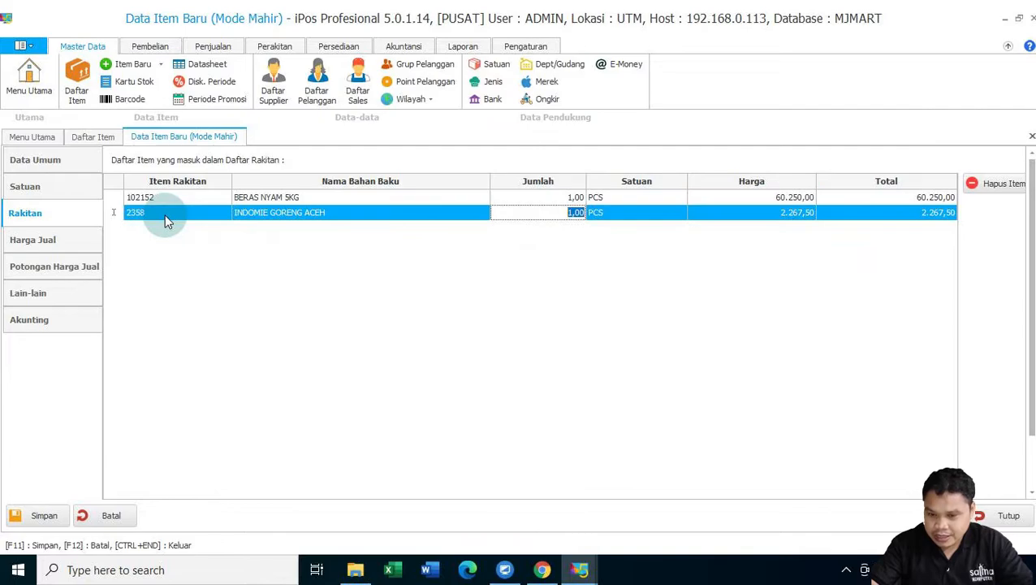
type("10")
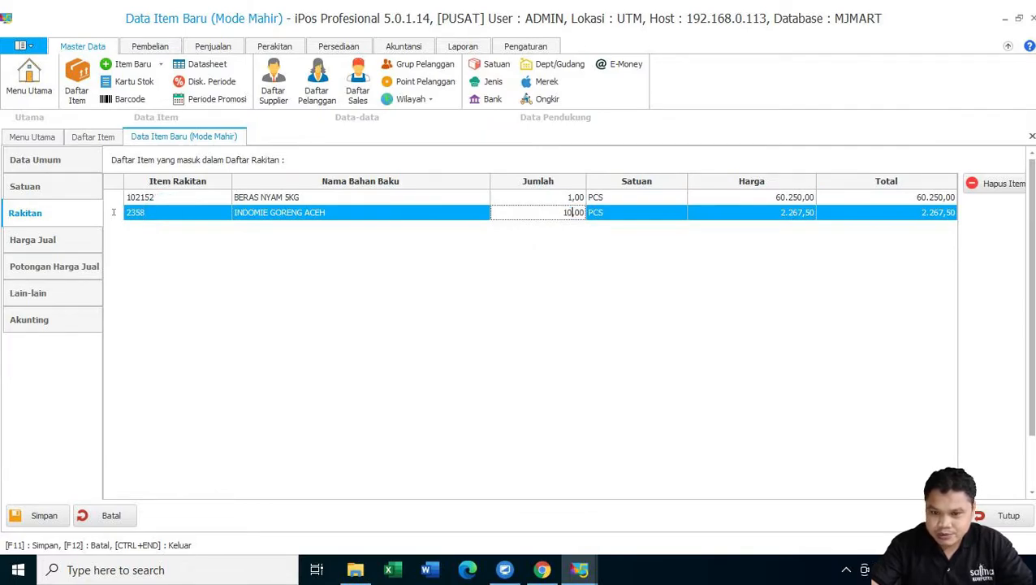
key("Return")
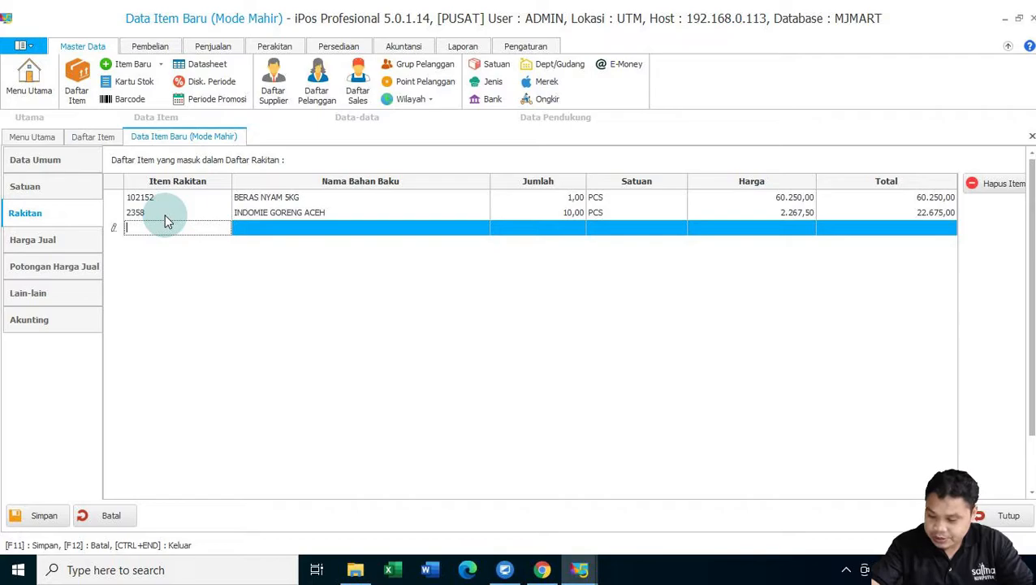
- Add item 4198 (MINYAK GORENG FETTA POUCH 2000ML) in PCS as the third Rakitan component, with a quantity of 1
type("4198")
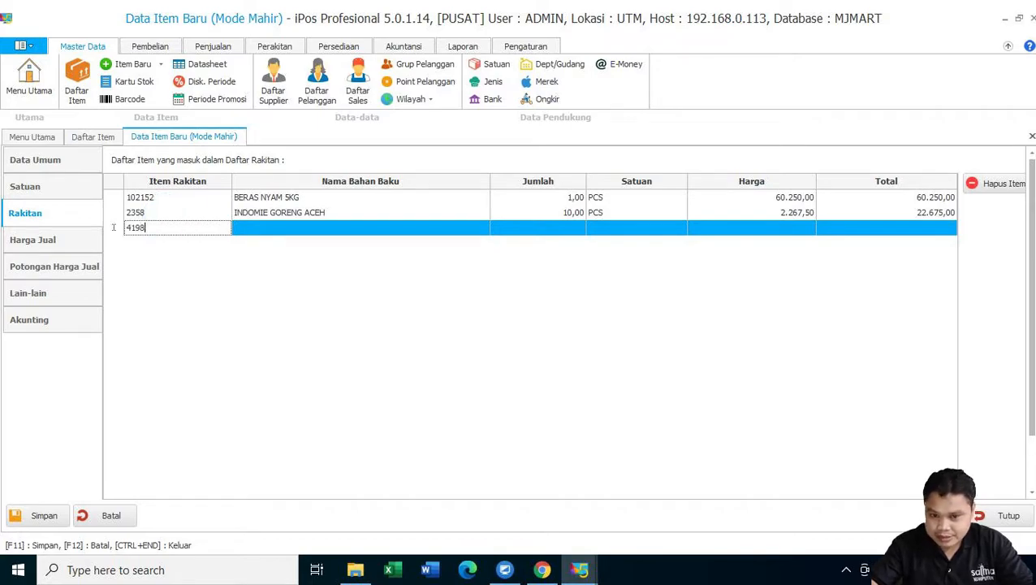
key("Return")
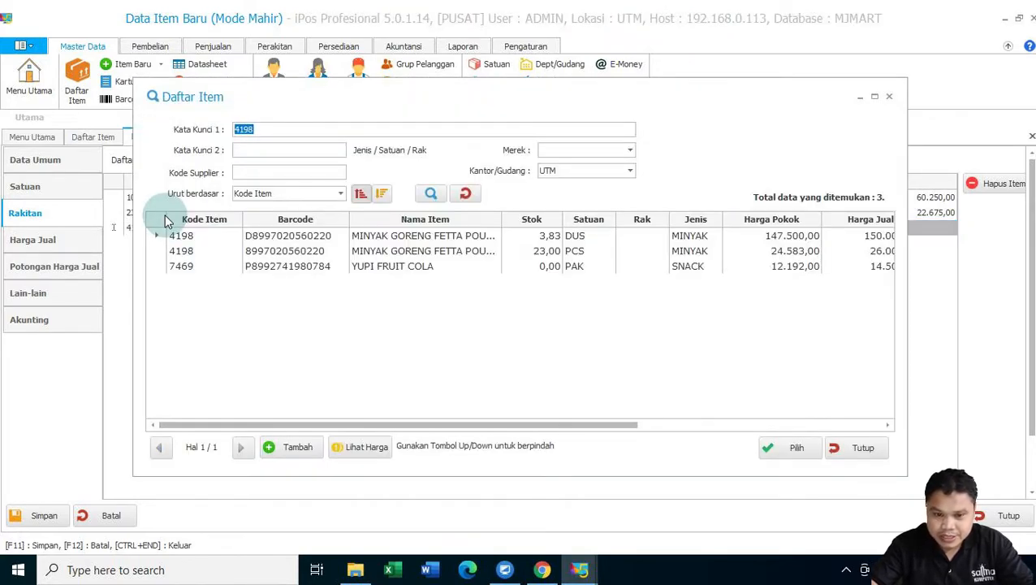
key("Down")
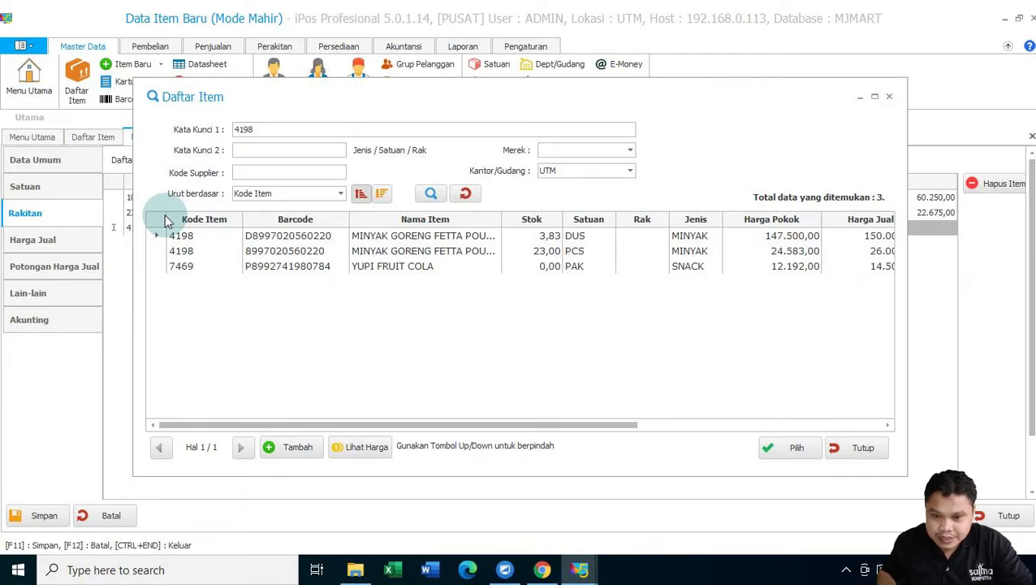
left_click_drag(568, 221, 569, 230)
left_click(503, 257)
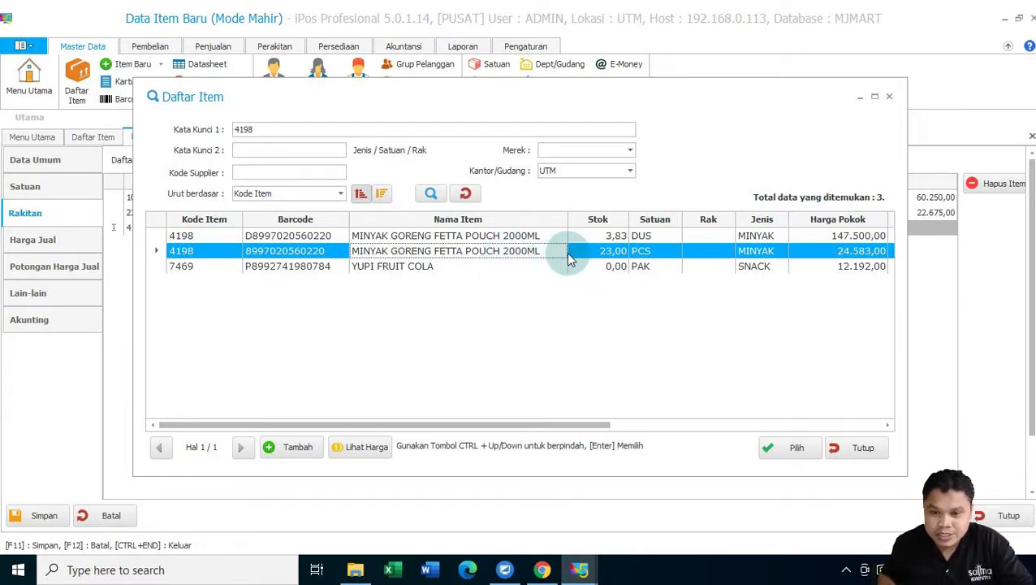
left_click(619, 254)
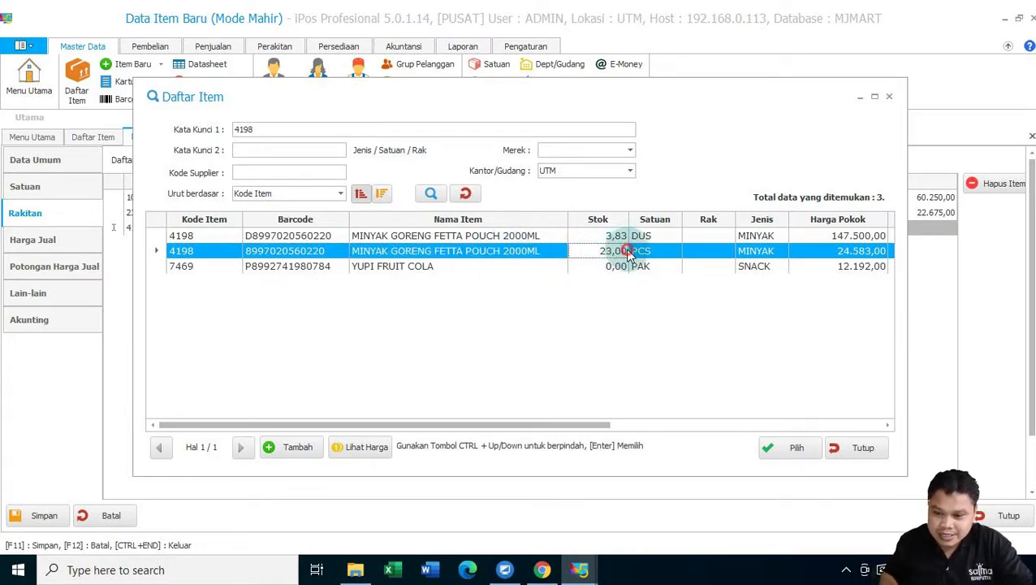
left_click(794, 447)
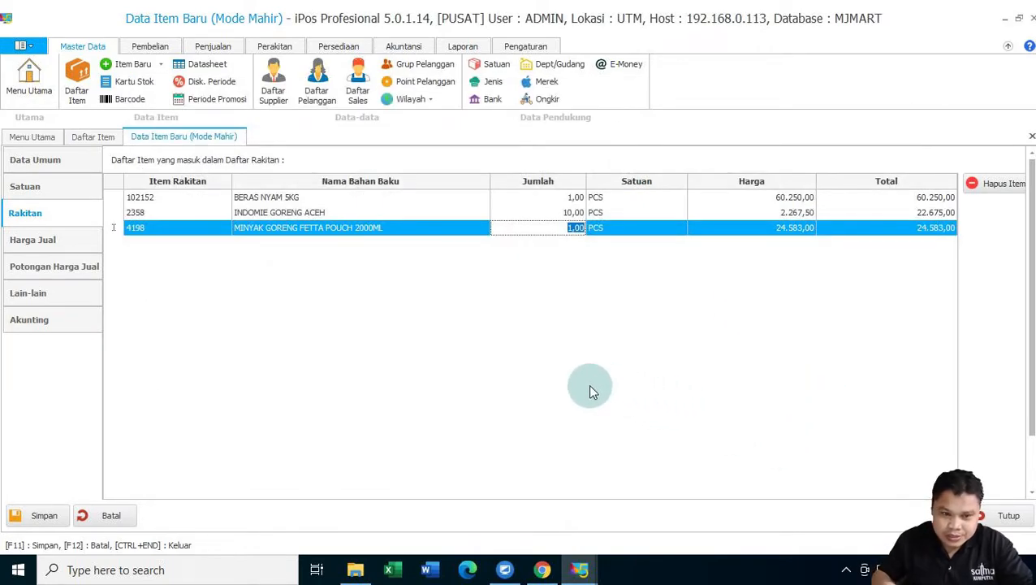
key("Return")
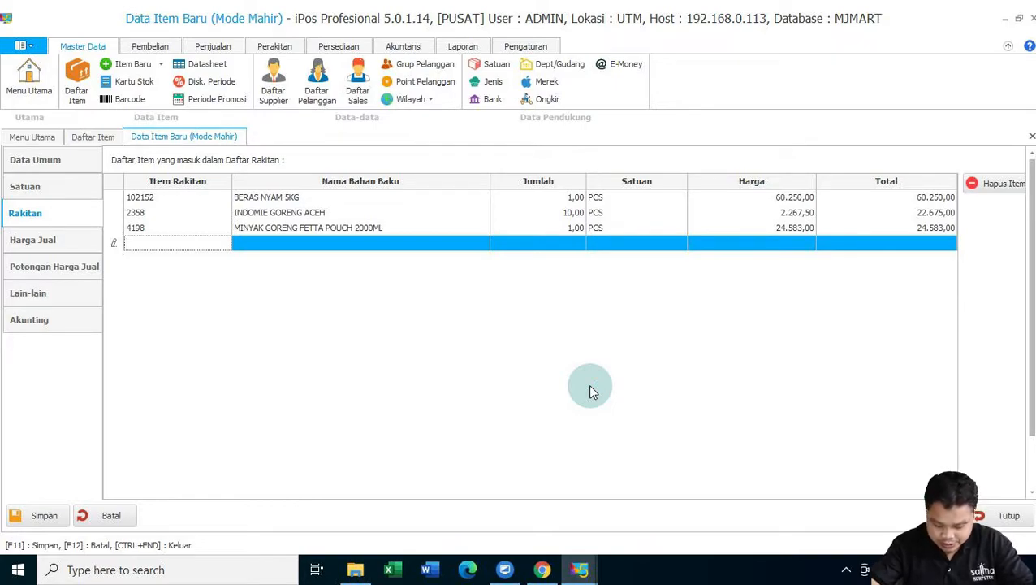
- Add item W0253 (TELUR AYAM W) in PCS as the fourth Rakitan component and set its quantity to 10
type("W")
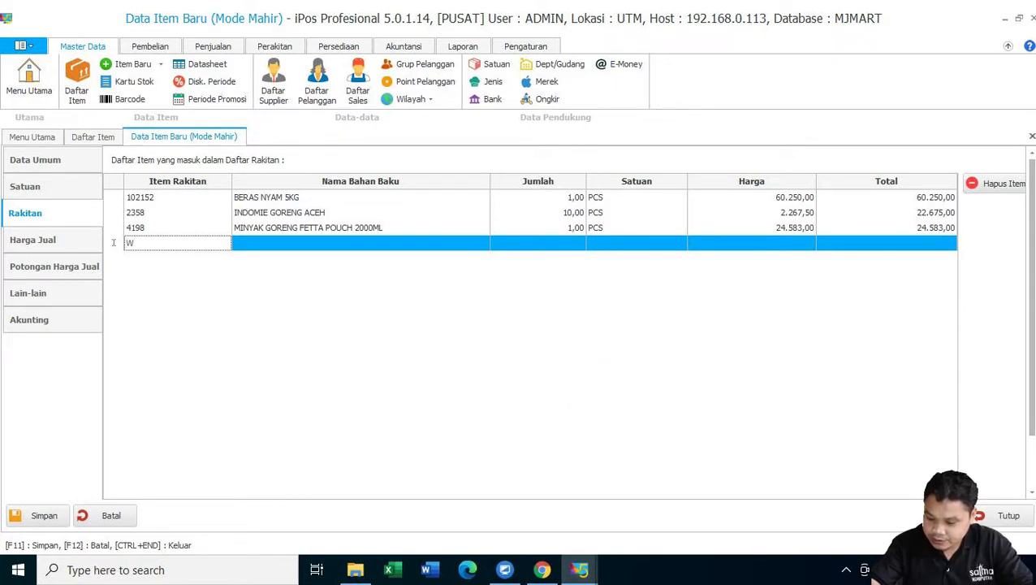
type("02")
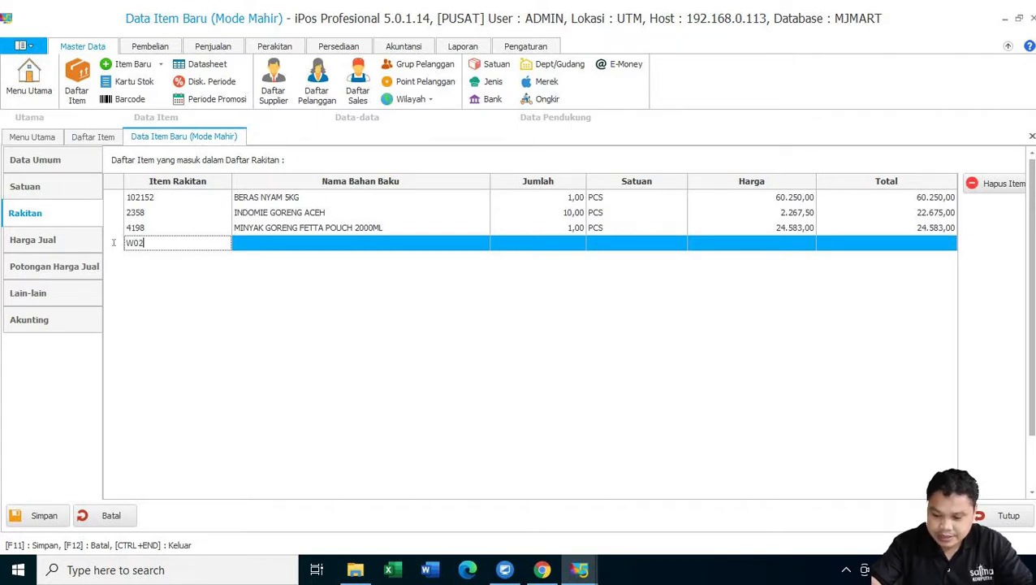
type("53")
key("Return")
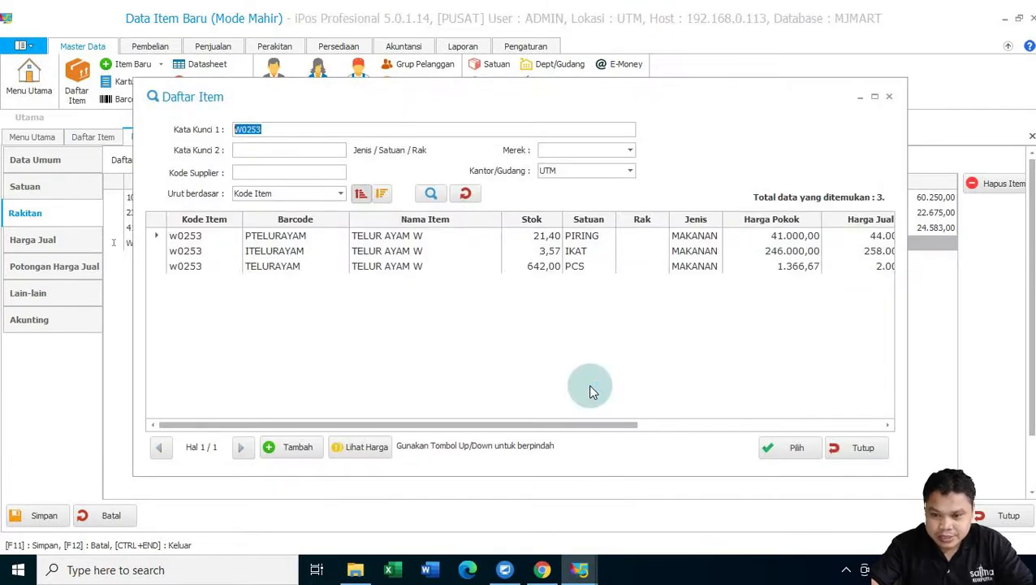
key("Down")
key("Down")
key("Down")
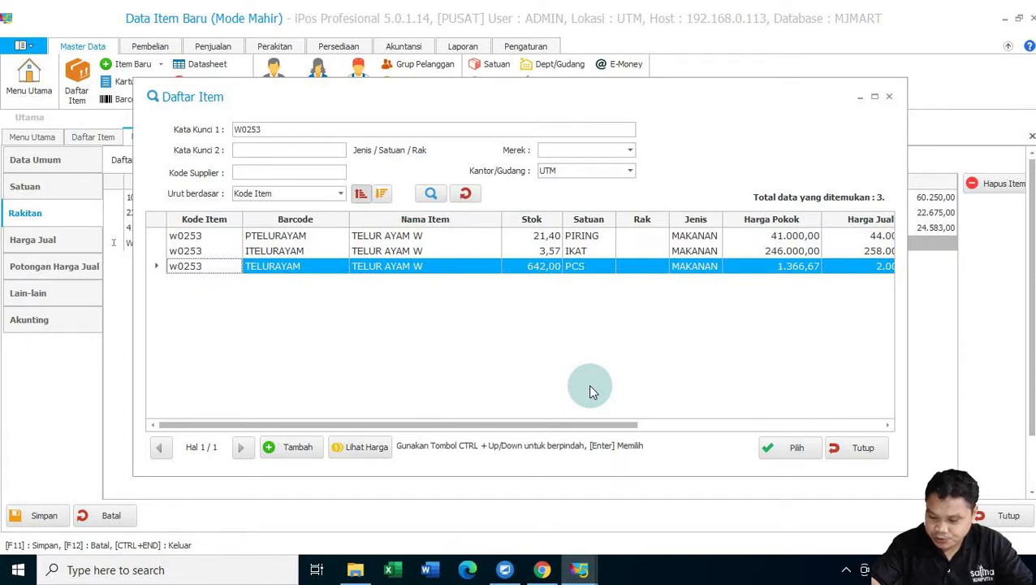
key("Return")
type("0")
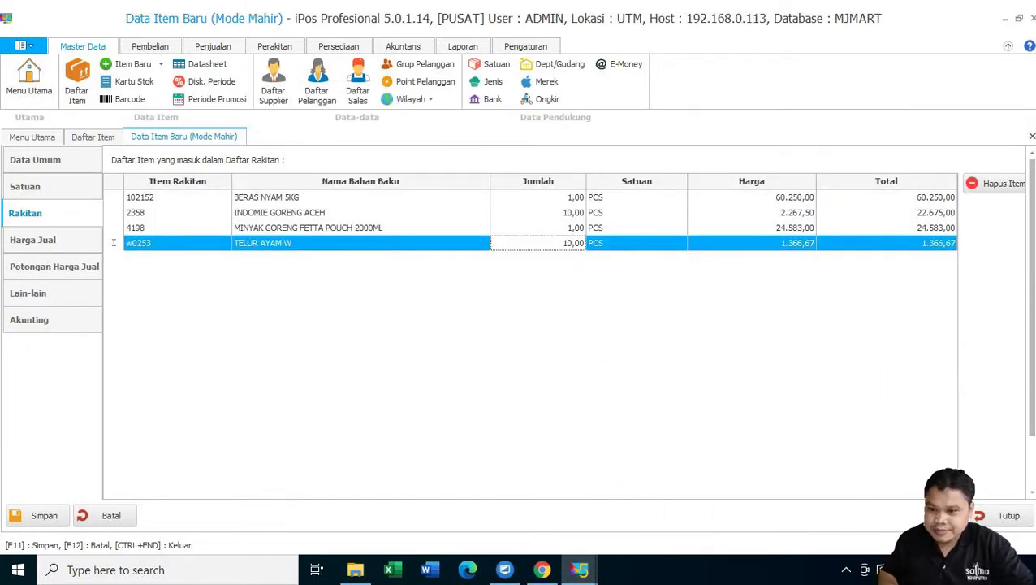
key("Return")
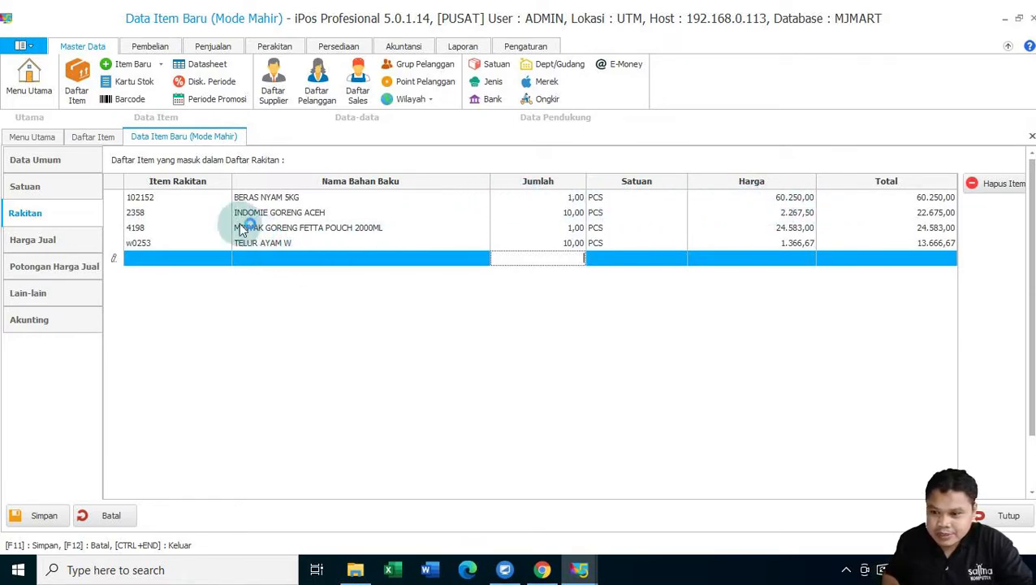
- Examine the selling-price schemes Berdasarkan Jumlah and Level Harga for the bundle, returning to the single-price scheme Satu Harga
left_click(32, 240)
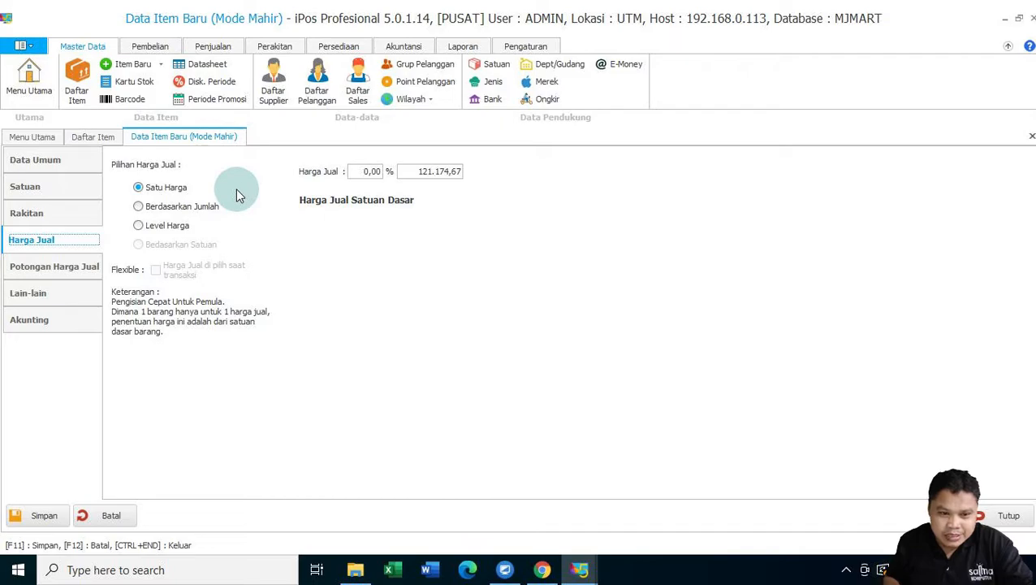
left_click(140, 207)
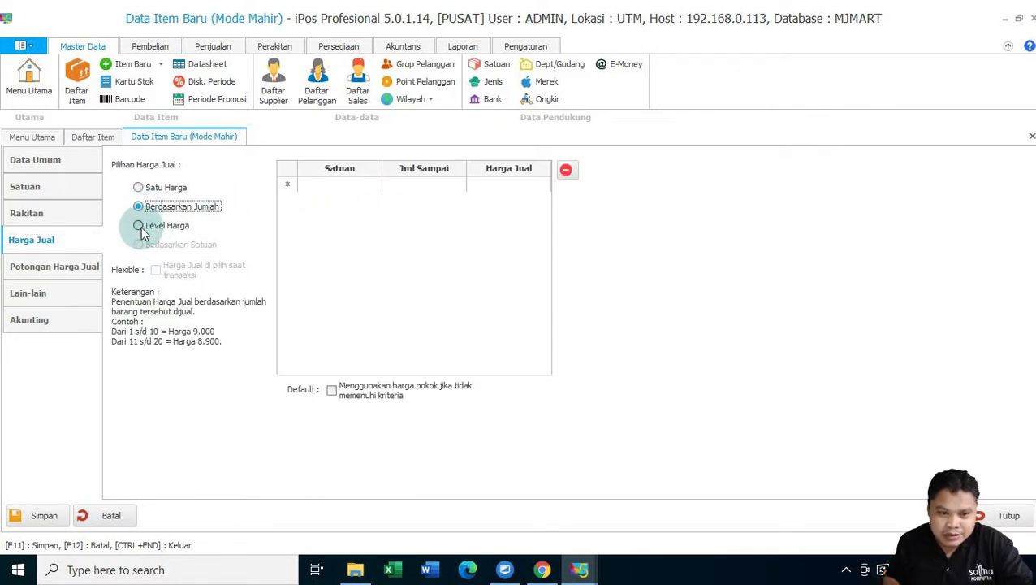
left_click(140, 225)
left_click(140, 206)
left_click(139, 188)
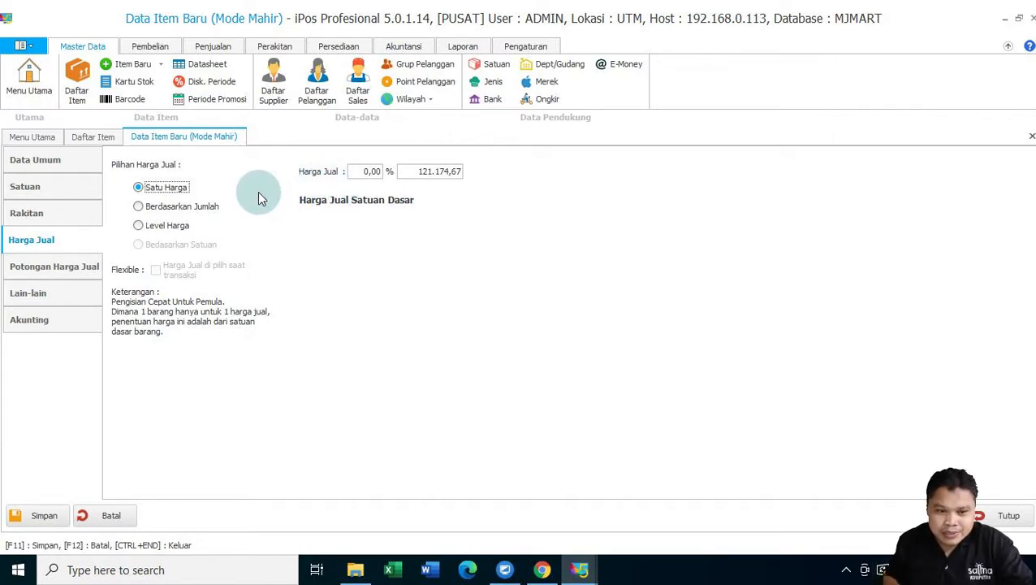
left_click(139, 209)
left_click(174, 230)
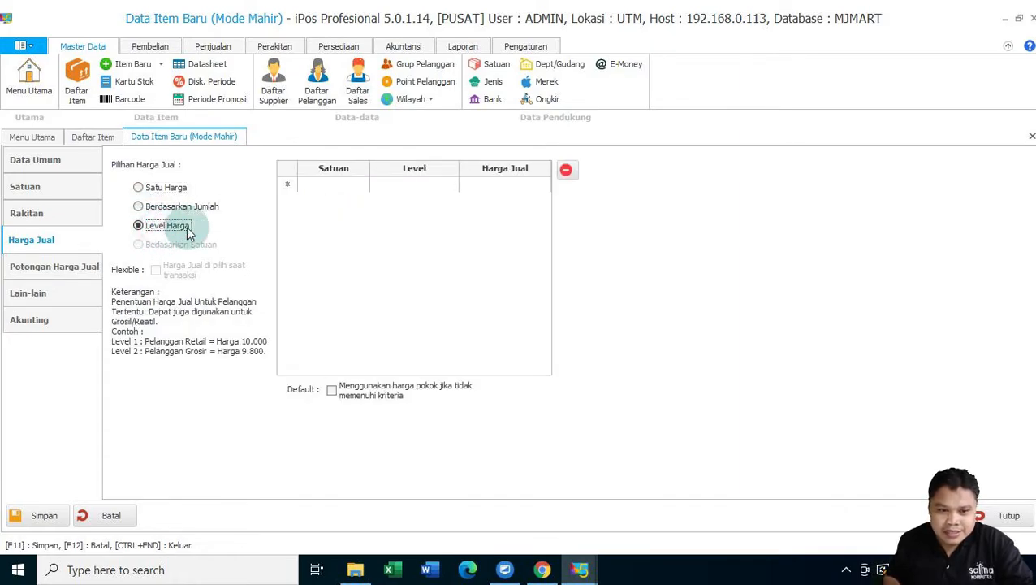
left_click(143, 206)
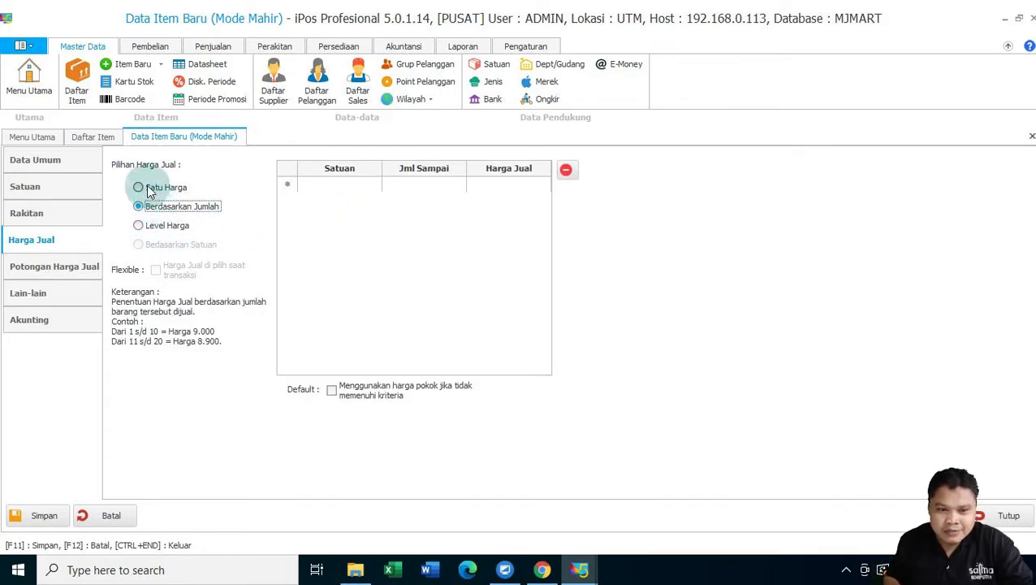
left_click(145, 190)
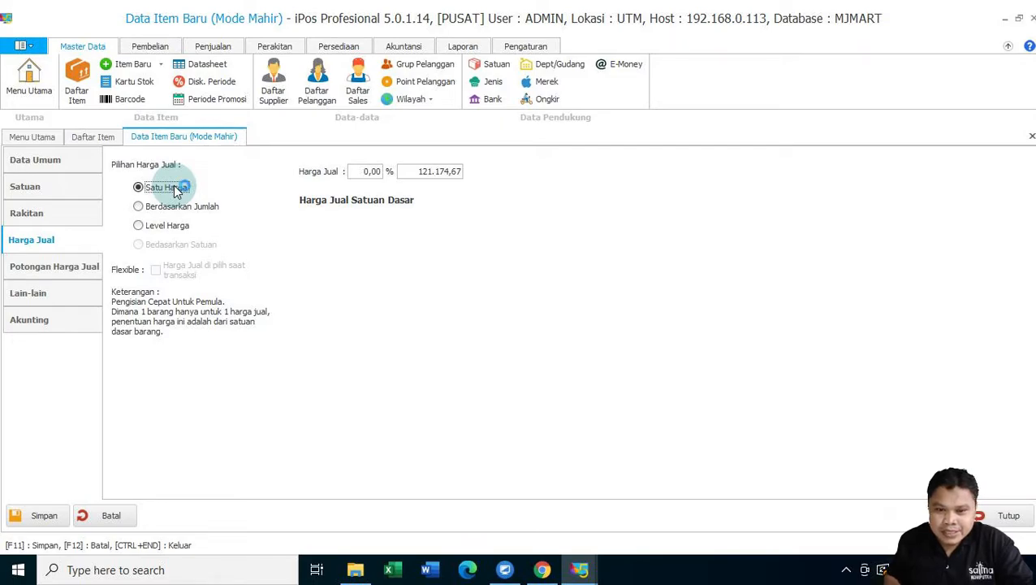
- Set the bundle's selling-price markup to 10 %
left_click(413, 171)
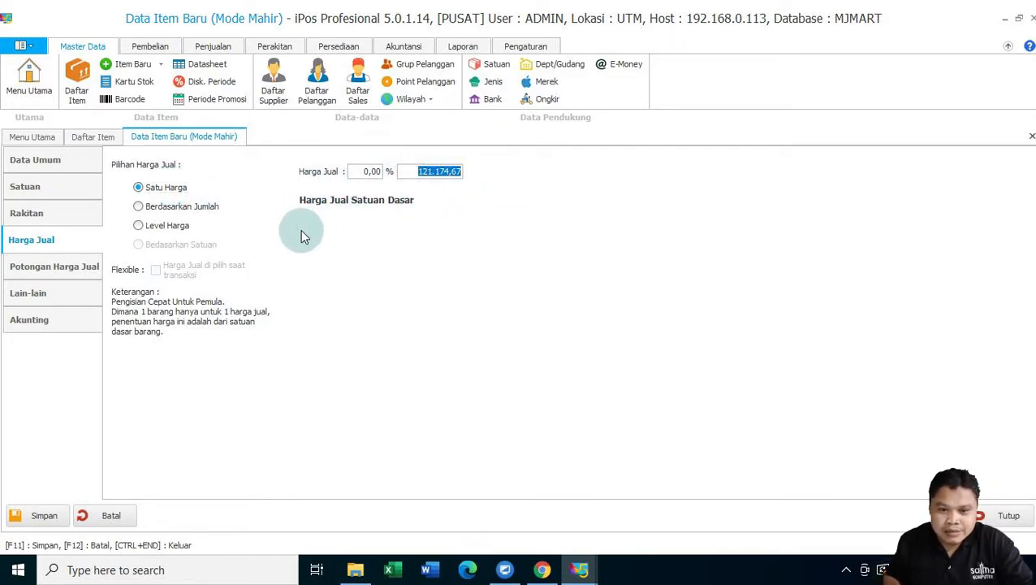
left_click(360, 171)
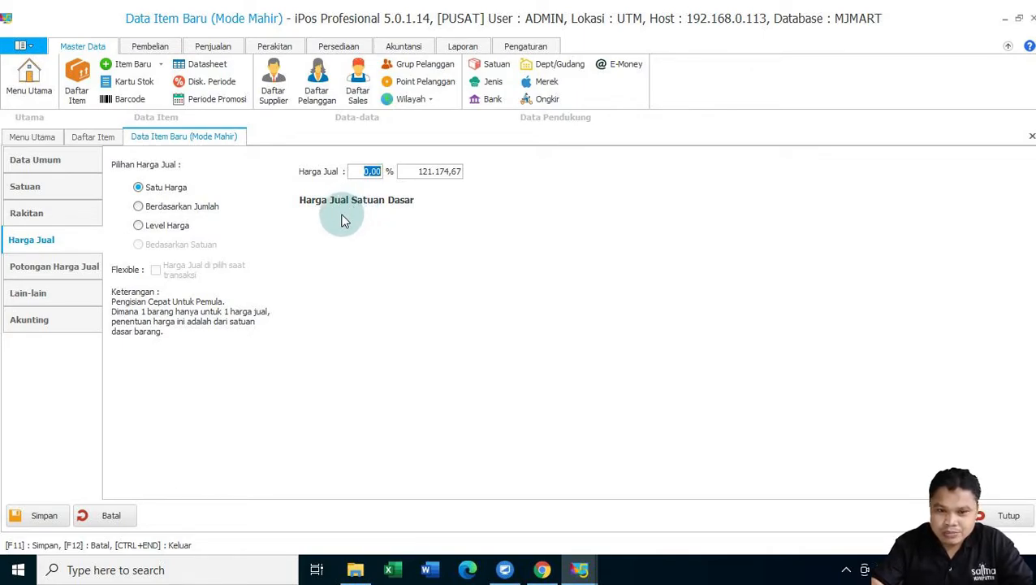
type("10")
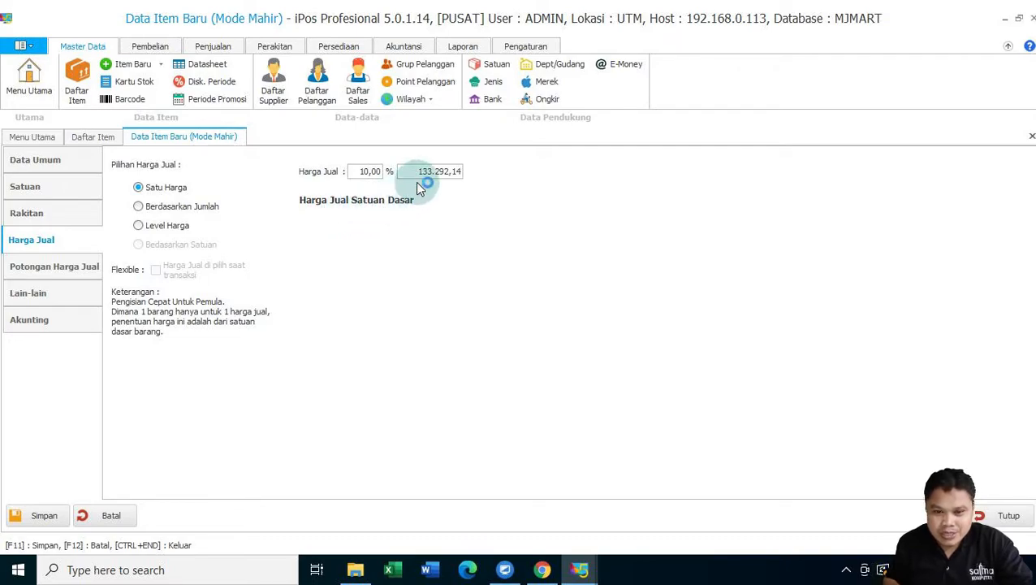
- Set the bundle's selling price to 133.000, save the item and finish item entry
left_click(416, 171)
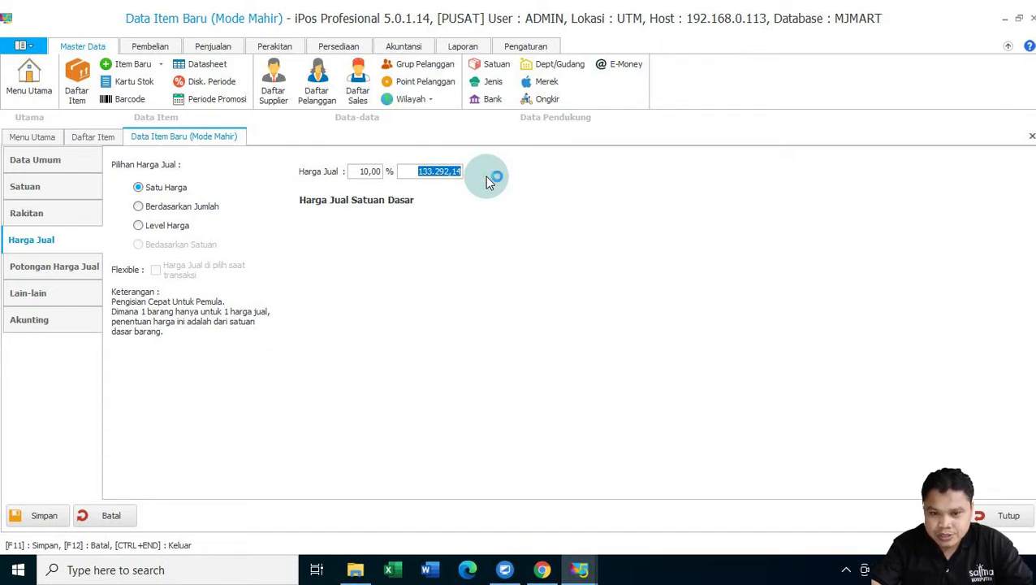
type("1")
type("33.")
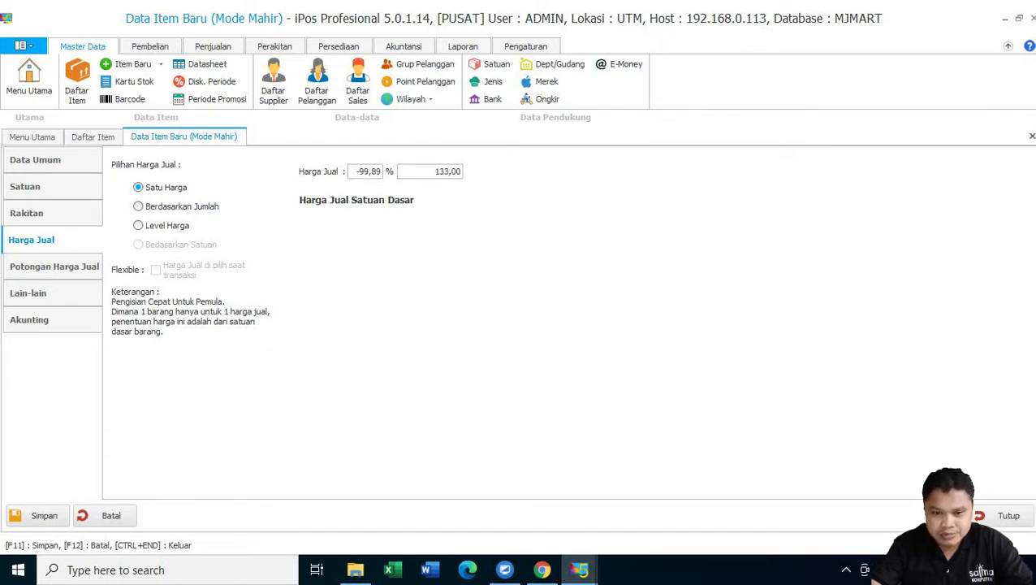
type("000")
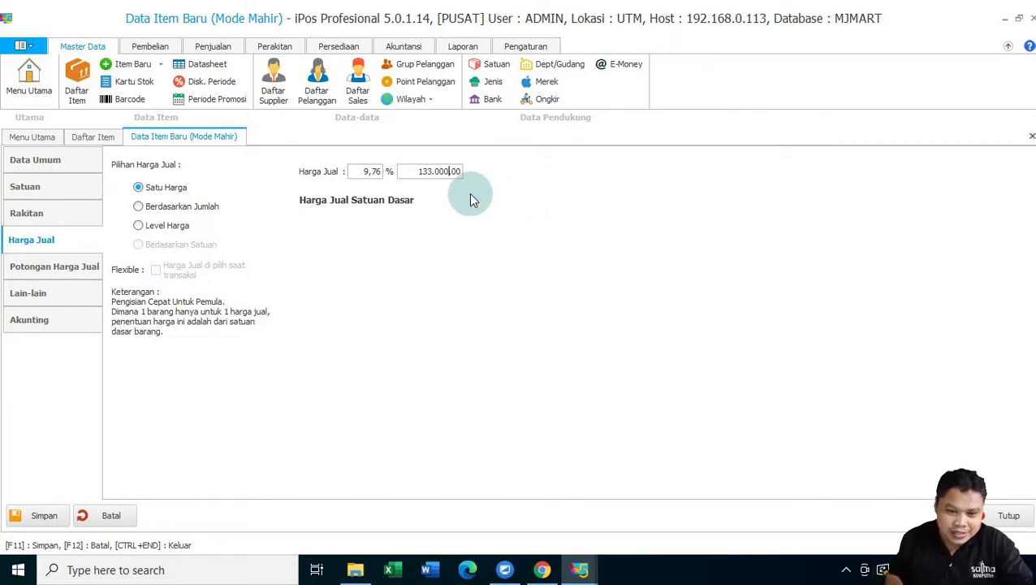
left_click(44, 517)
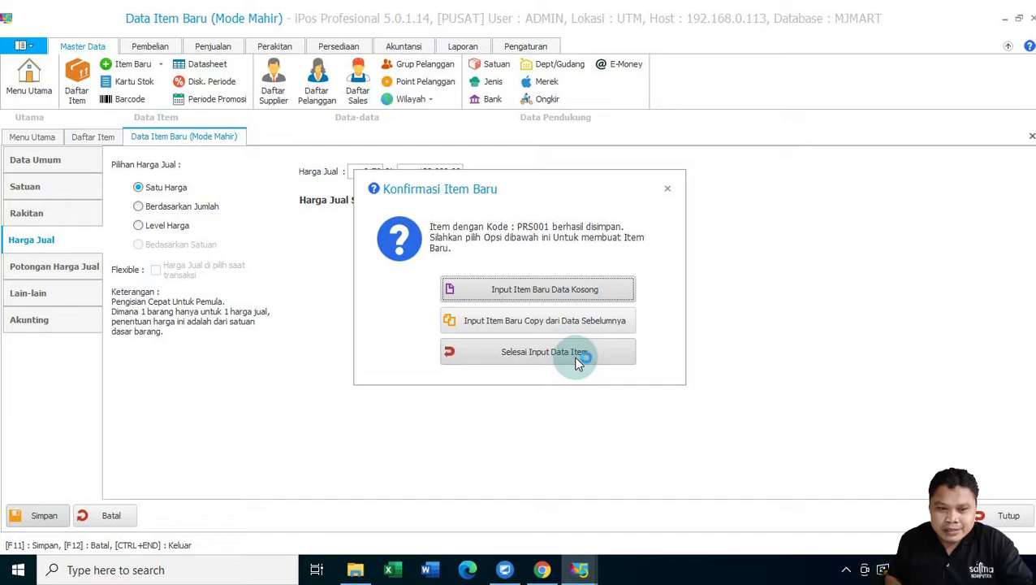
left_click(578, 363)
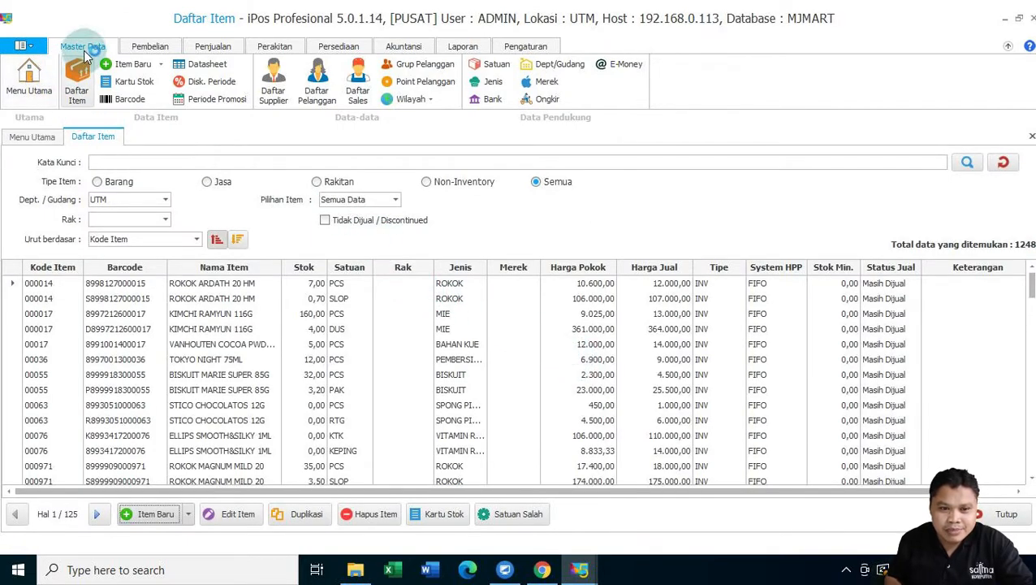
- Filter the item list to Rakitan items and check the stock and unit of Paket Ramadhan Sembako 01
left_click(91, 97)
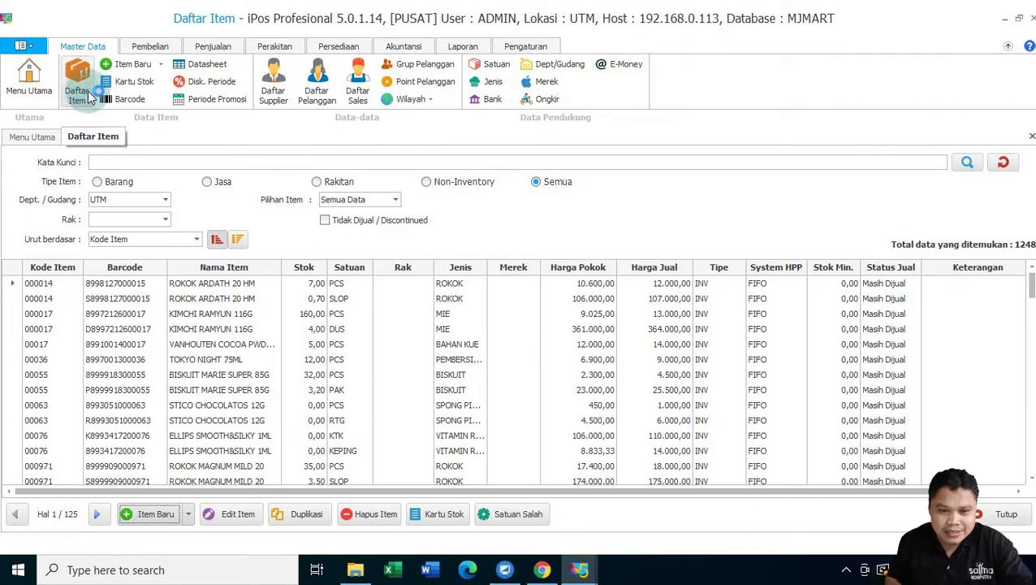
left_click(316, 181)
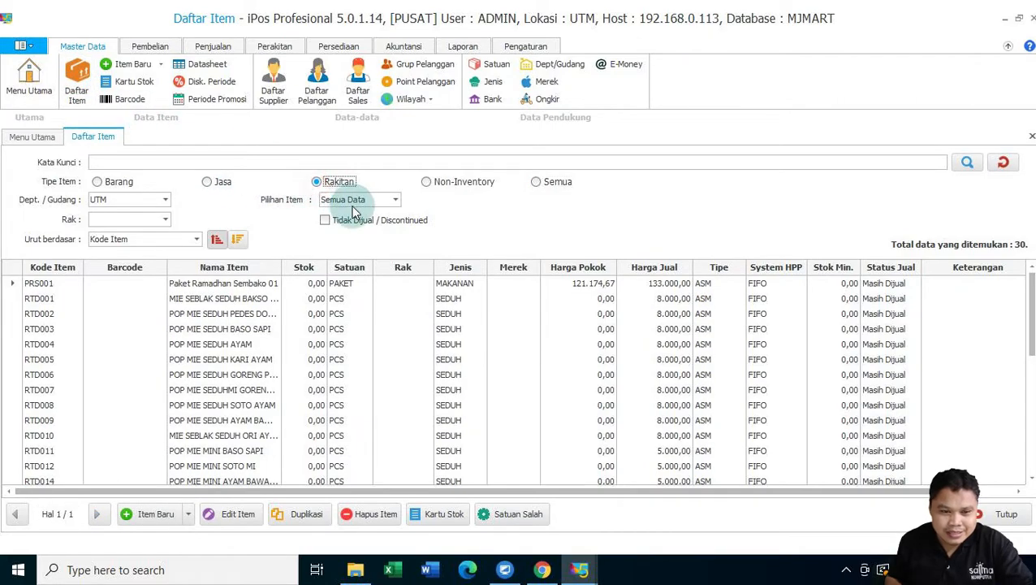
left_click(174, 284)
left_click(264, 286)
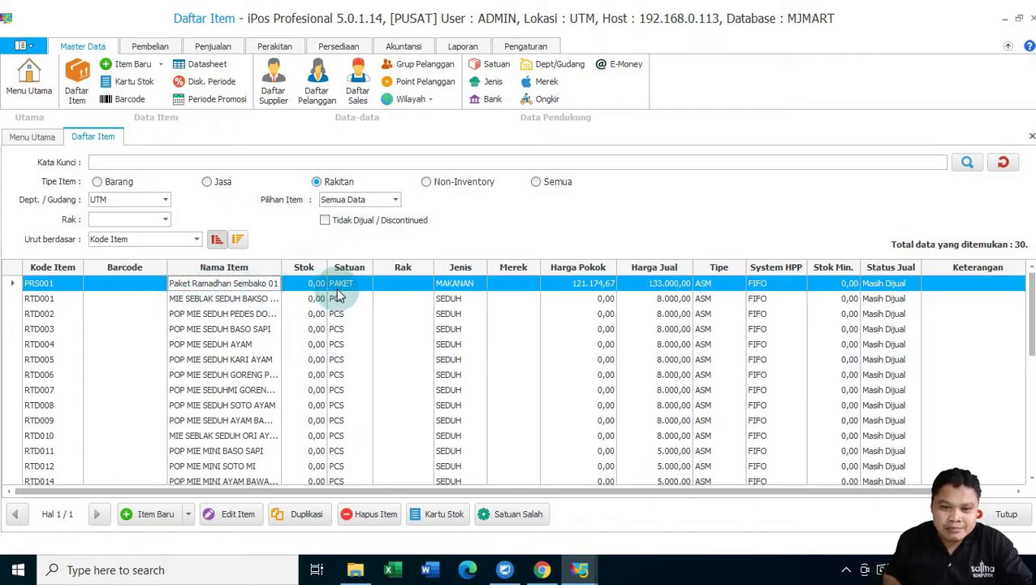
left_click(337, 181)
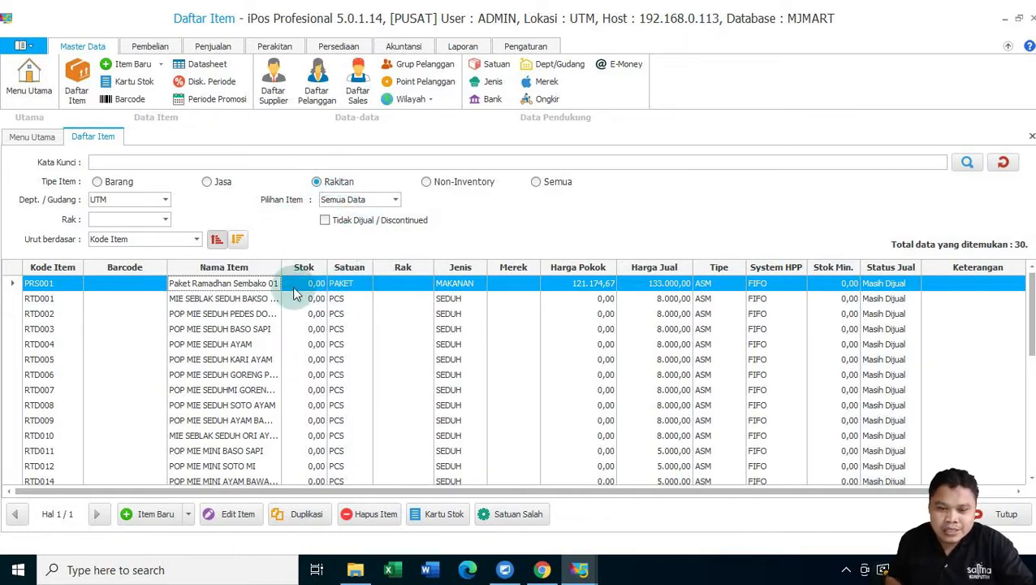
left_click(362, 284)
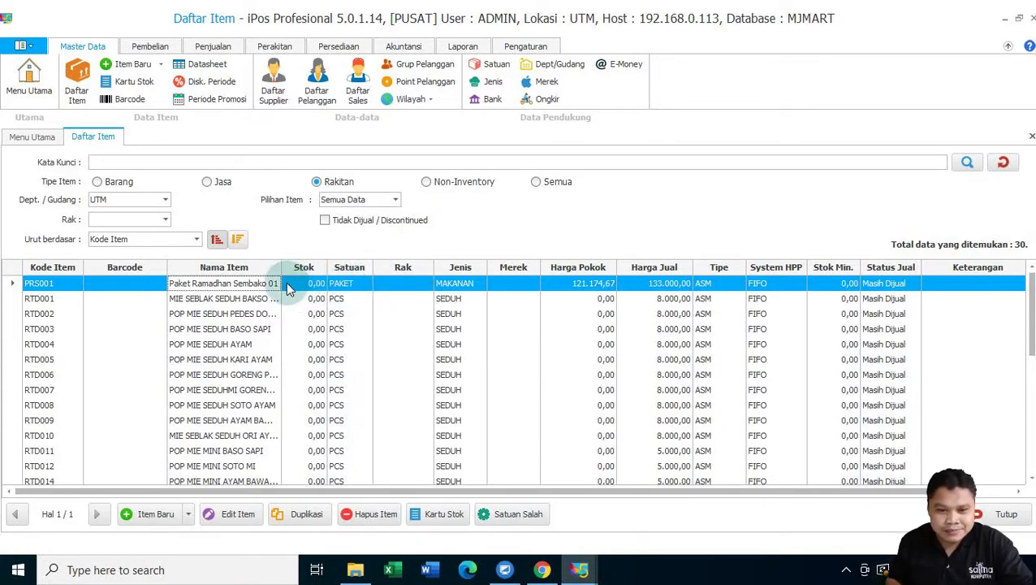
left_click(363, 288)
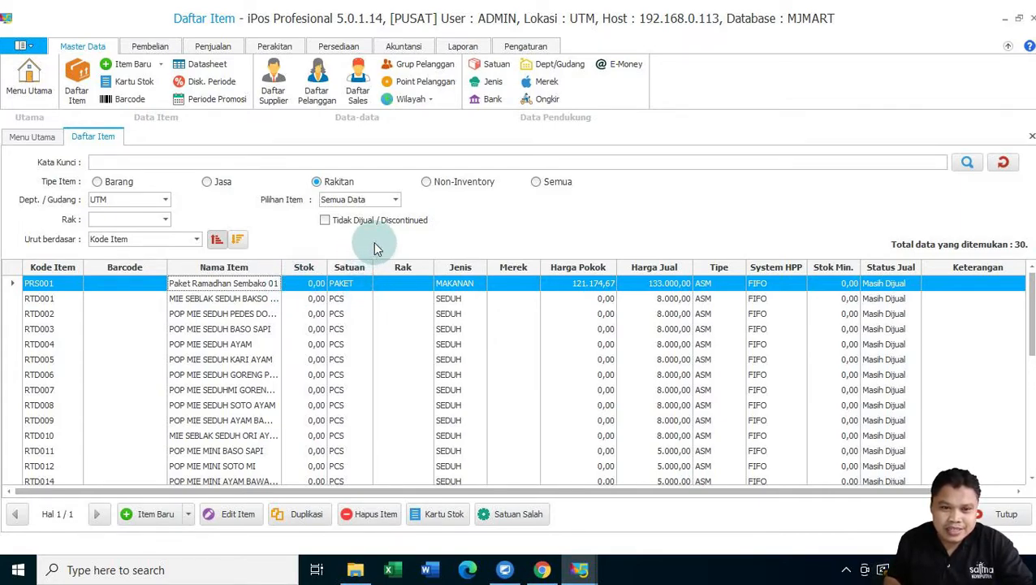
- Look over the assembly functions Pesanan Perakitan, Daftar Proses Perakitan and Daftar Proses Jadi
left_click(280, 49)
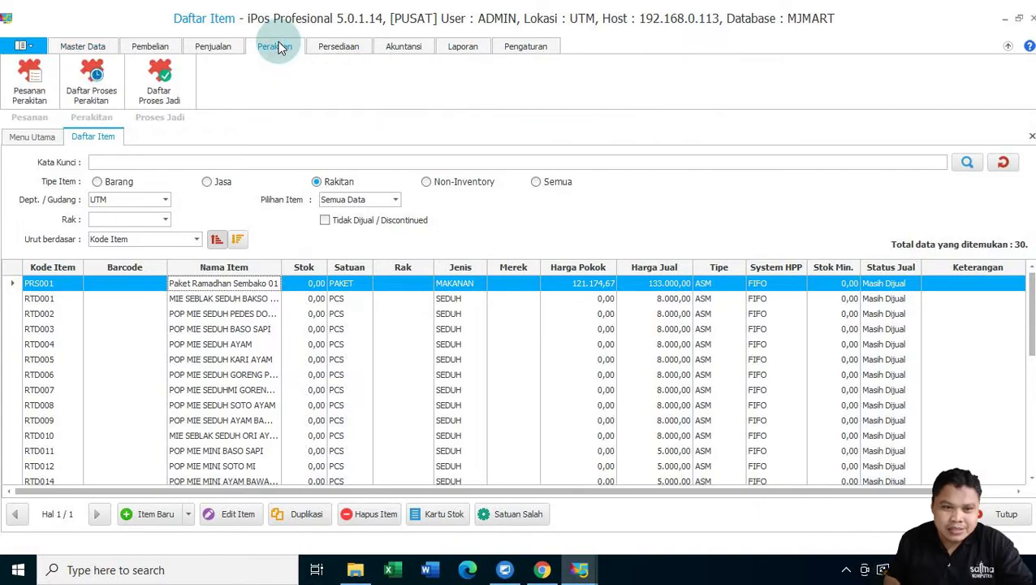
left_click(93, 85)
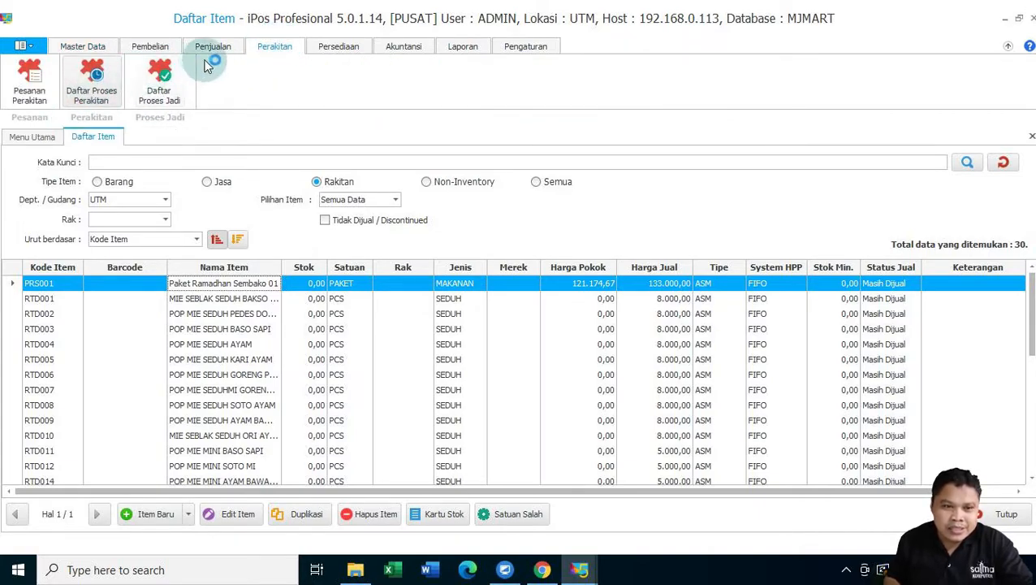
left_click(277, 52)
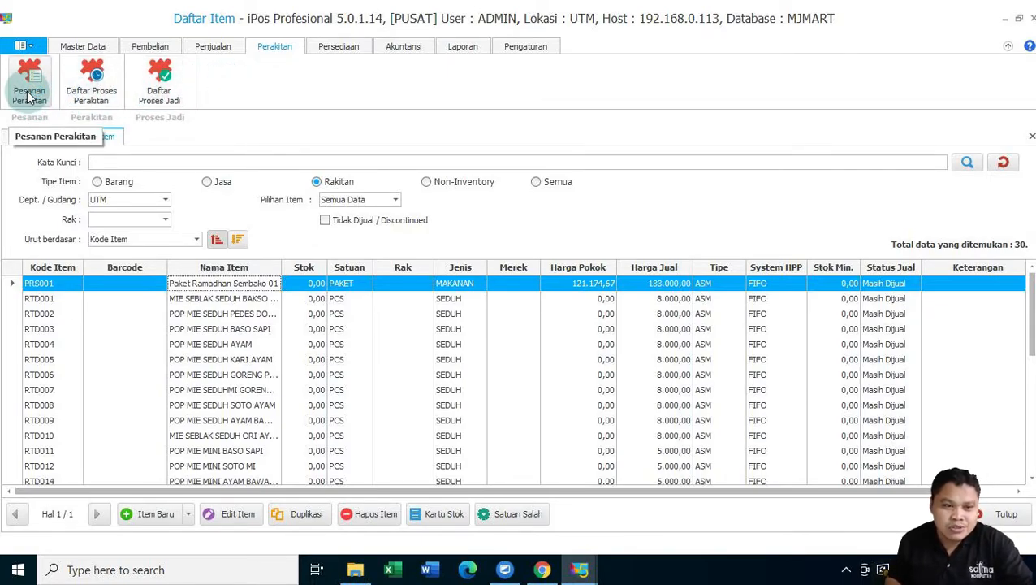
left_click(99, 91)
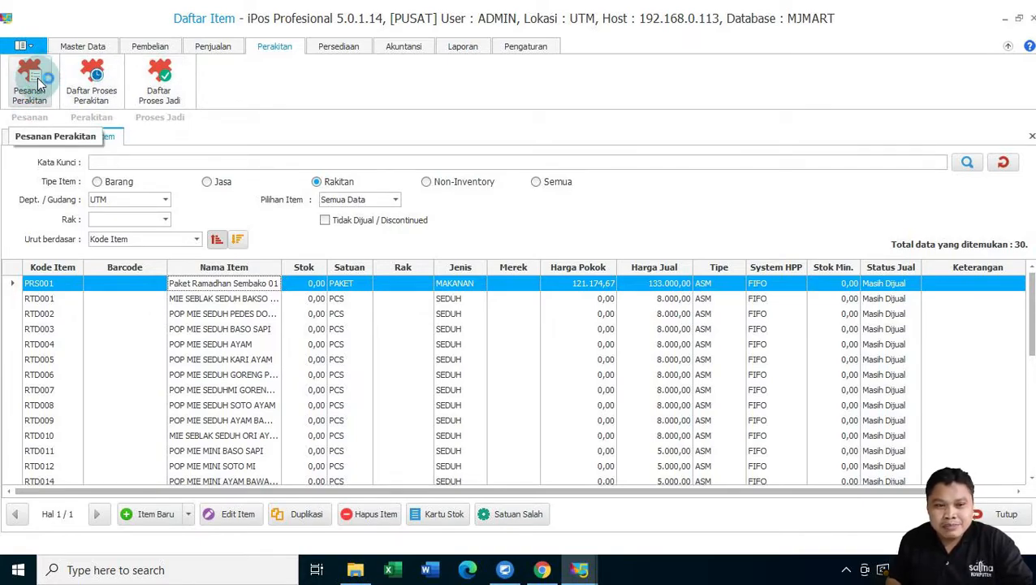
left_click(38, 81)
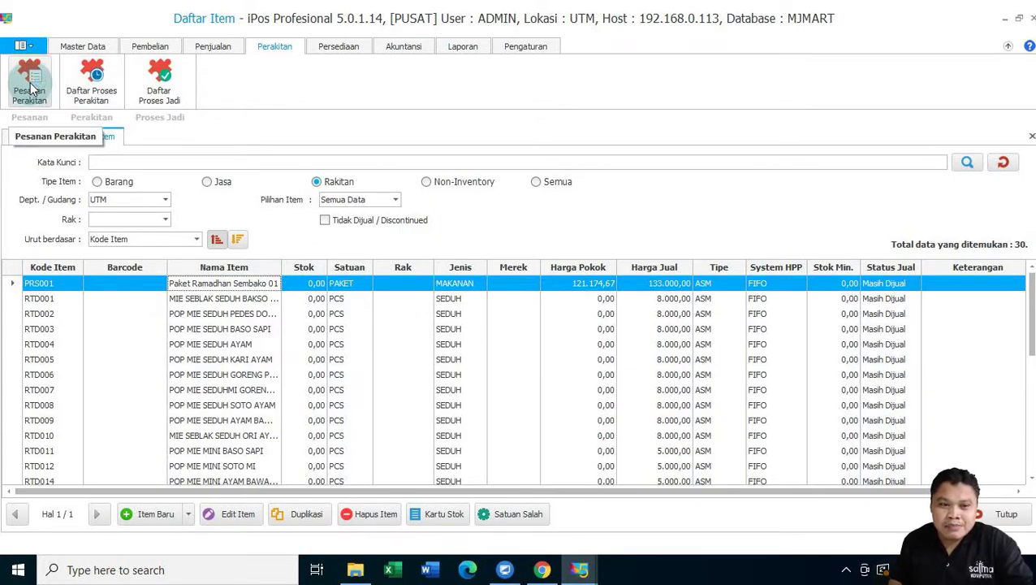
left_click(179, 99)
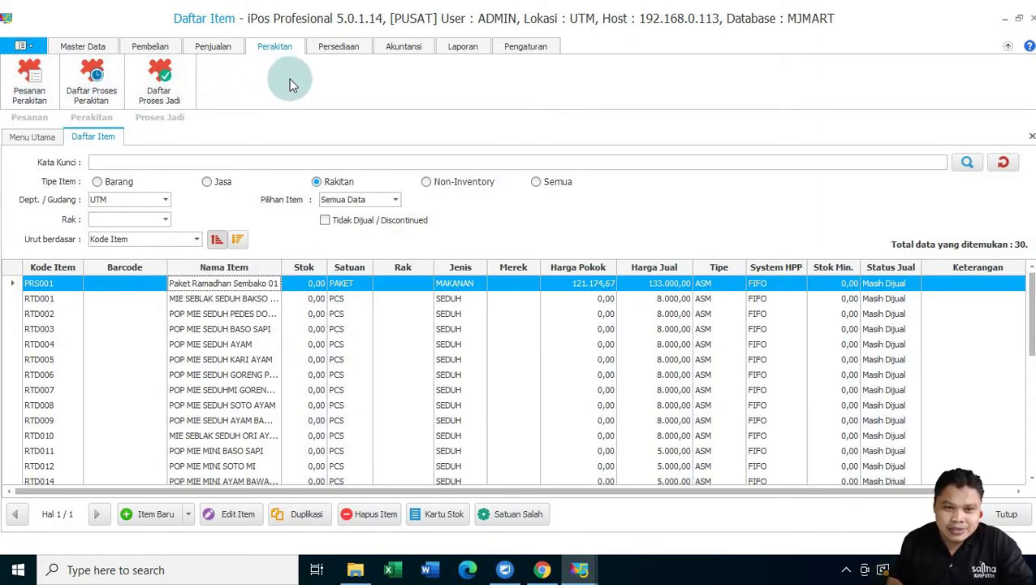
- Start a new assembly process and assign it a newly created customer, MJMART, in the CABANG customer group
left_click(90, 94)
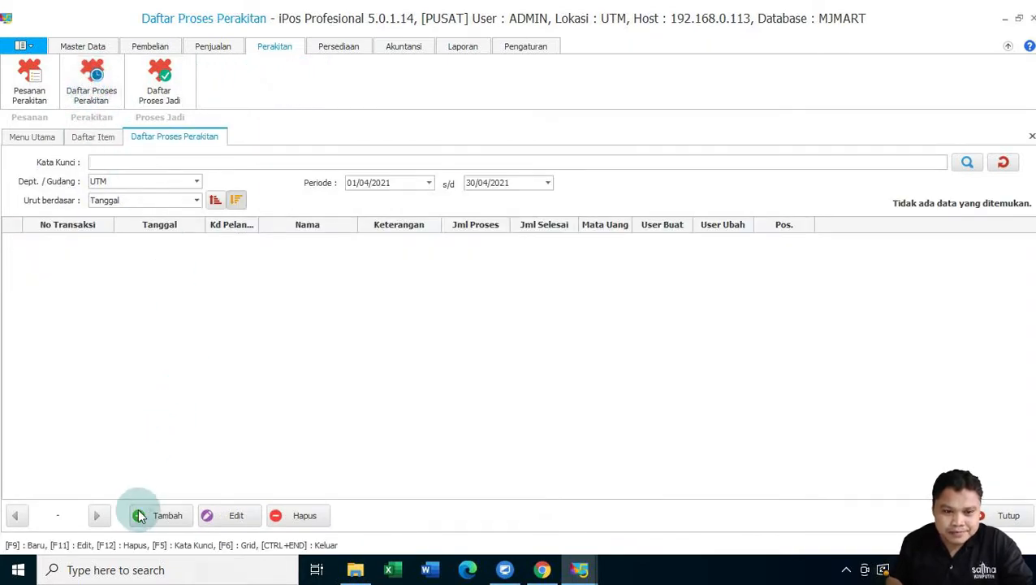
left_click(139, 515)
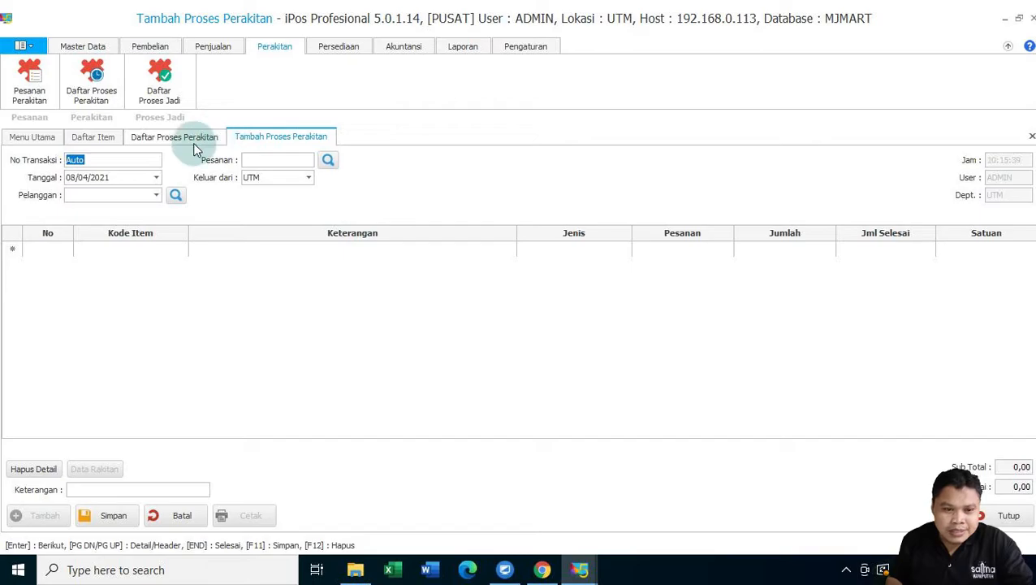
left_click(177, 195)
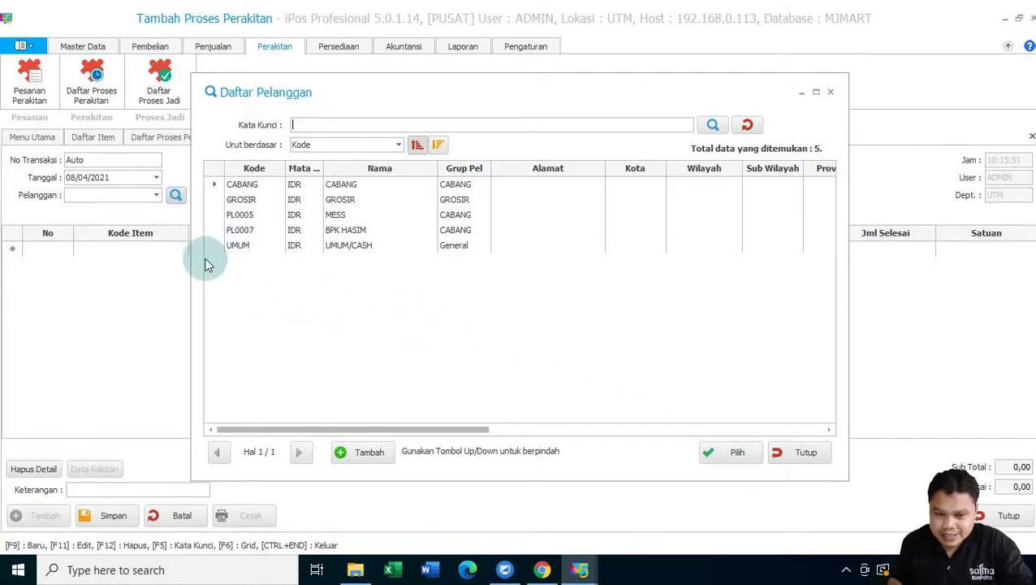
left_click(367, 450)
left_click(341, 122)
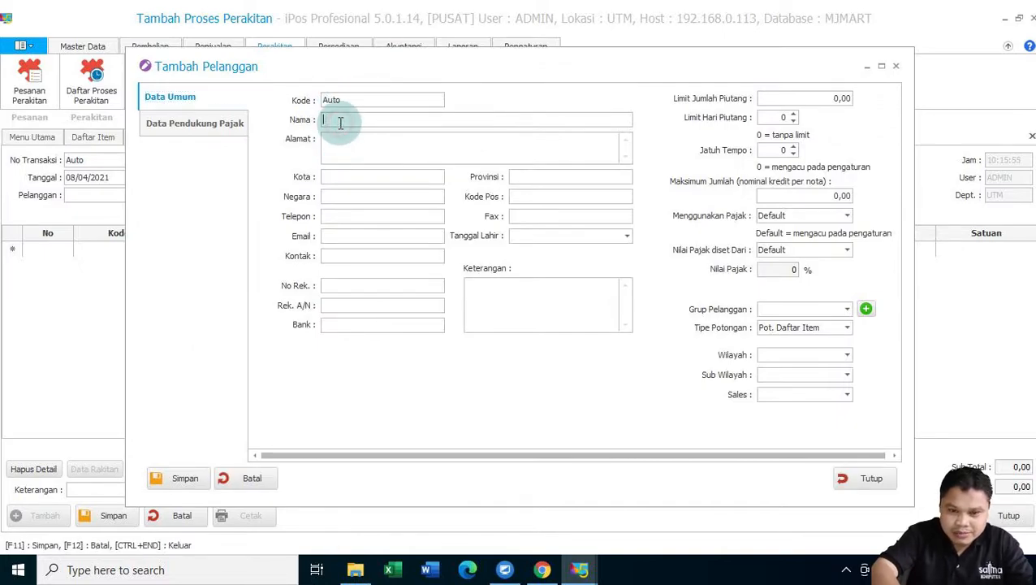
type("mj")
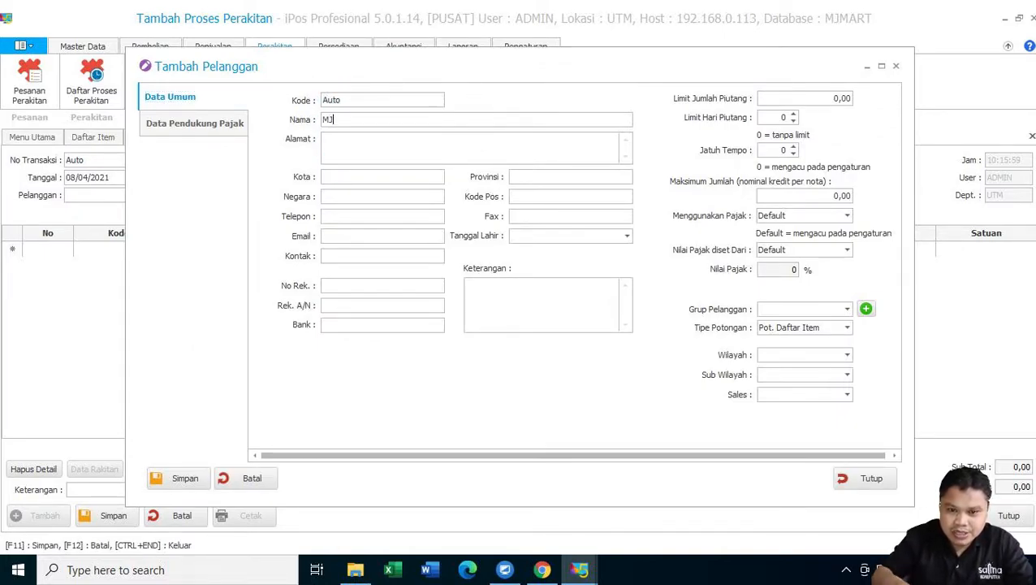
type("ma")
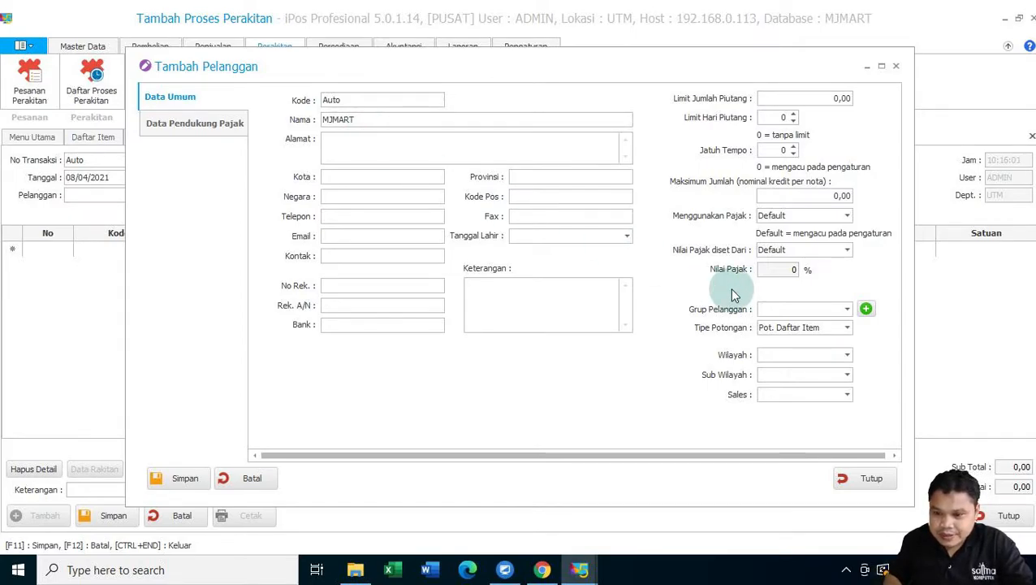
left_click(847, 311)
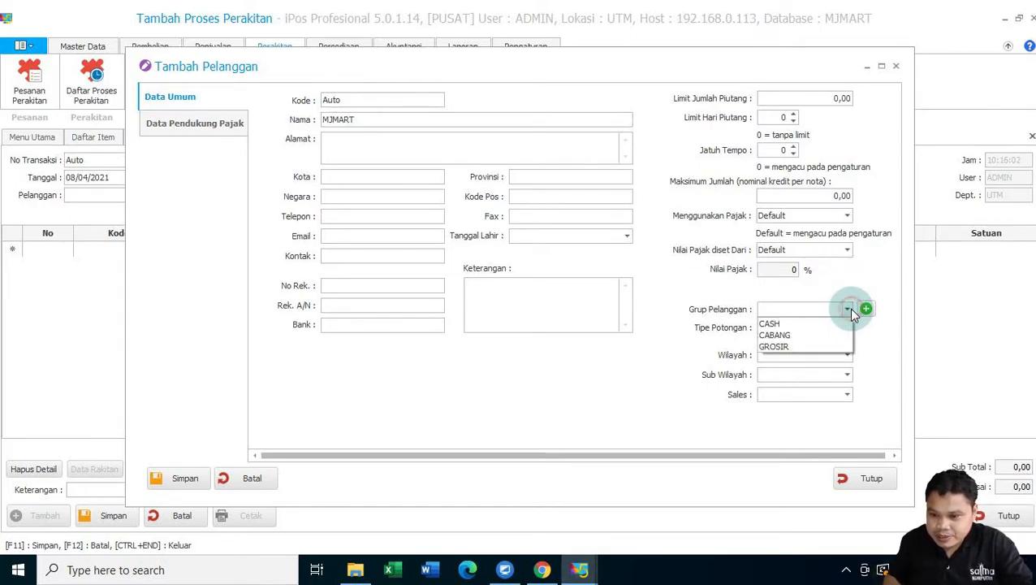
left_click(803, 336)
left_click(183, 481)
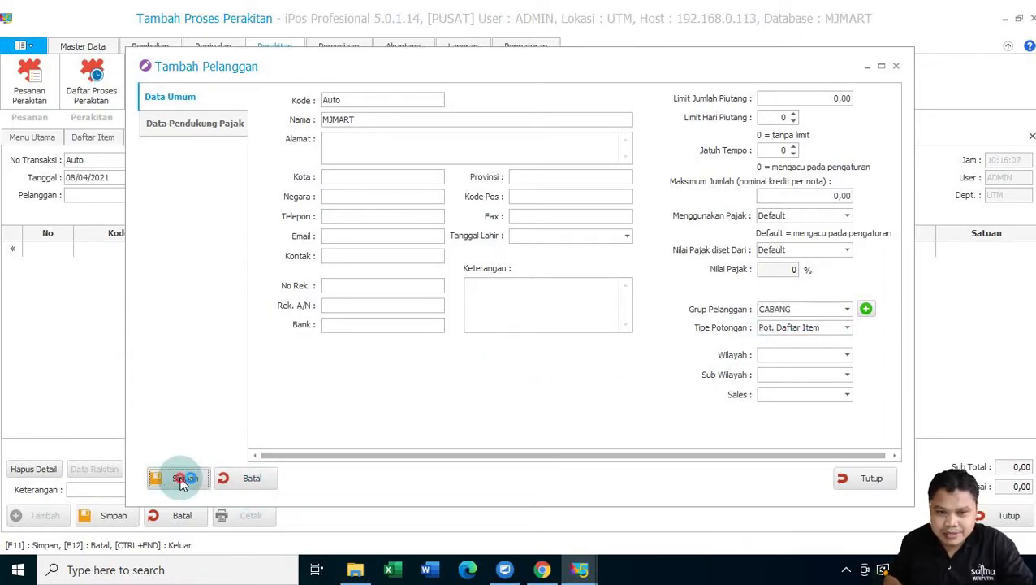
double_click(333, 191)
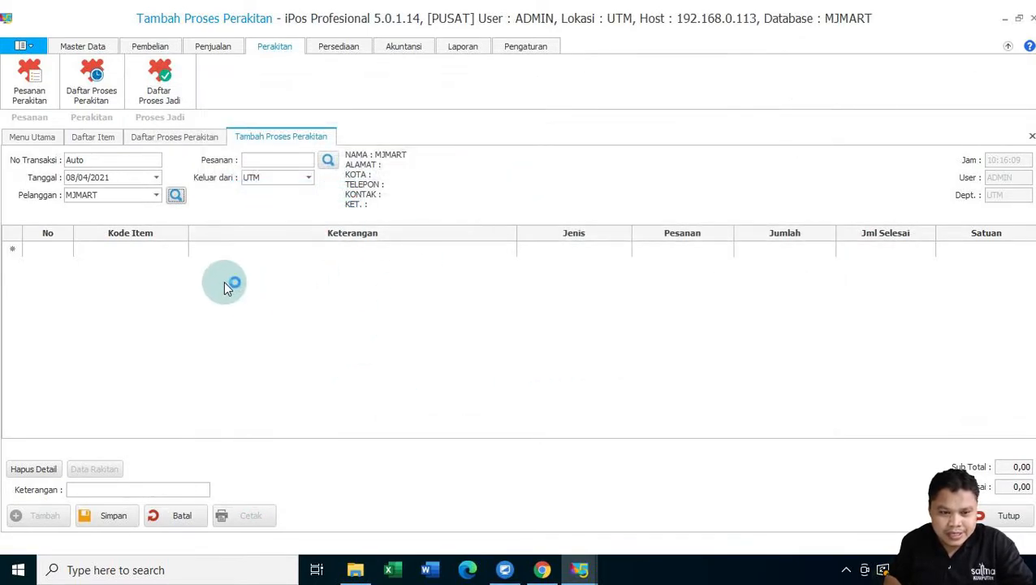
- Add the item Paket Ramadhan Sembako 01 (PRS001) to the assembly process with a quantity of 10
left_click(114, 248)
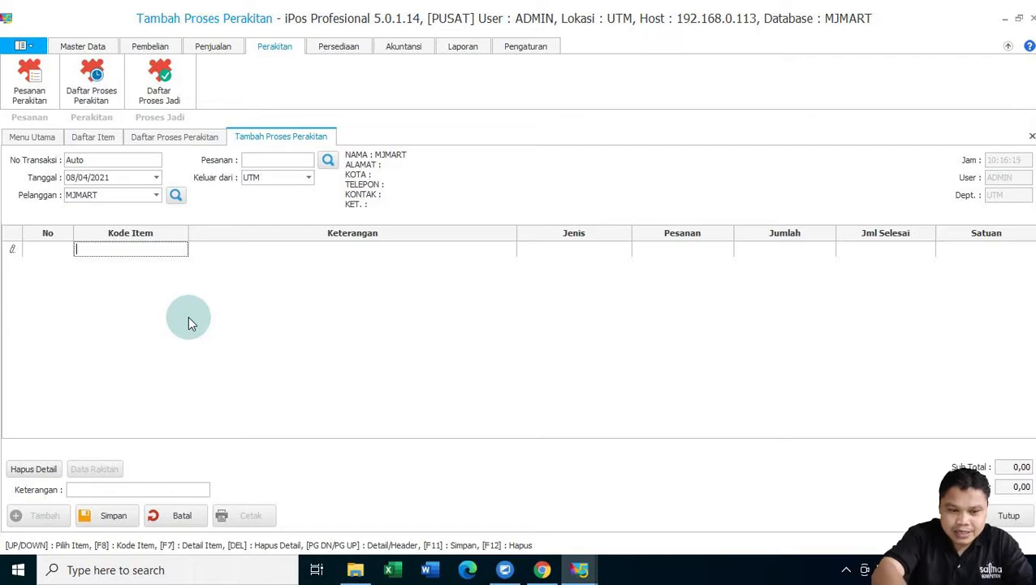
type("PAKET")
key("Return")
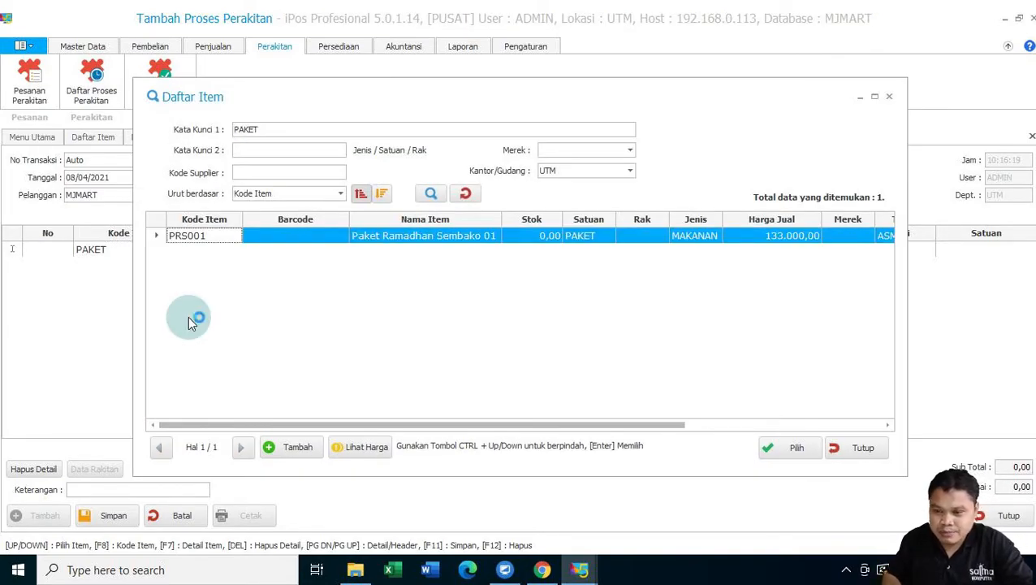
key("Return")
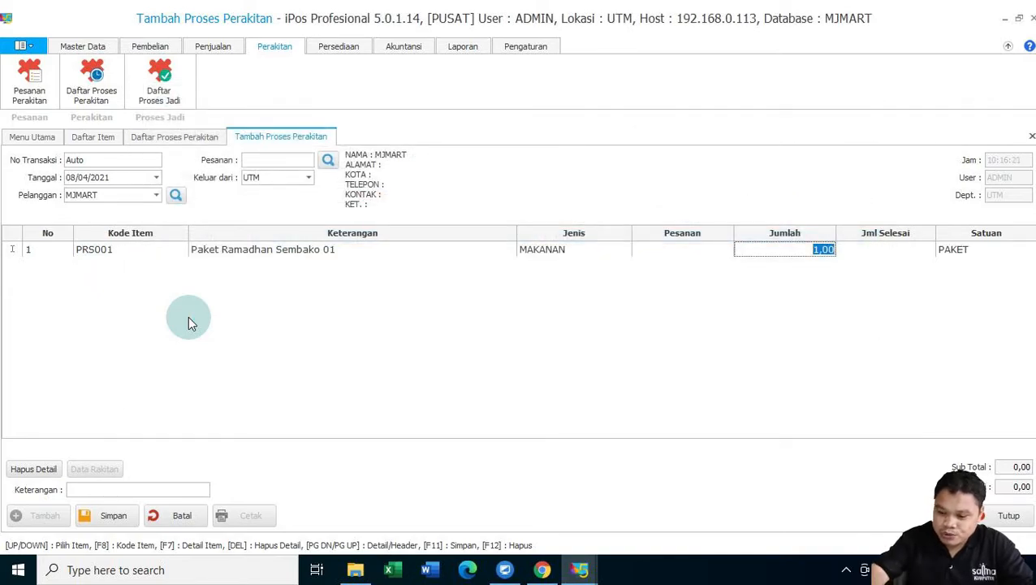
type("1")
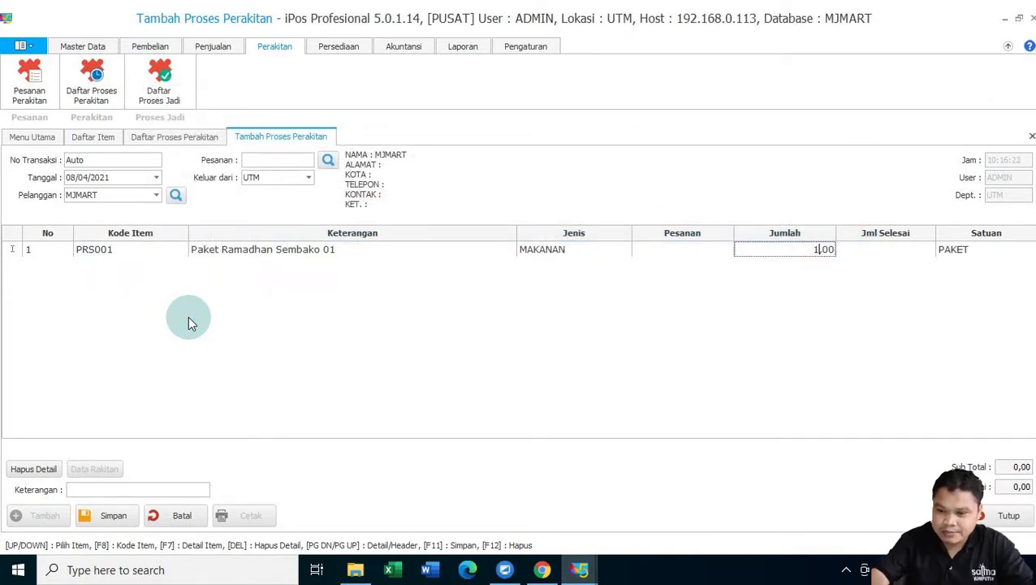
key("Return")
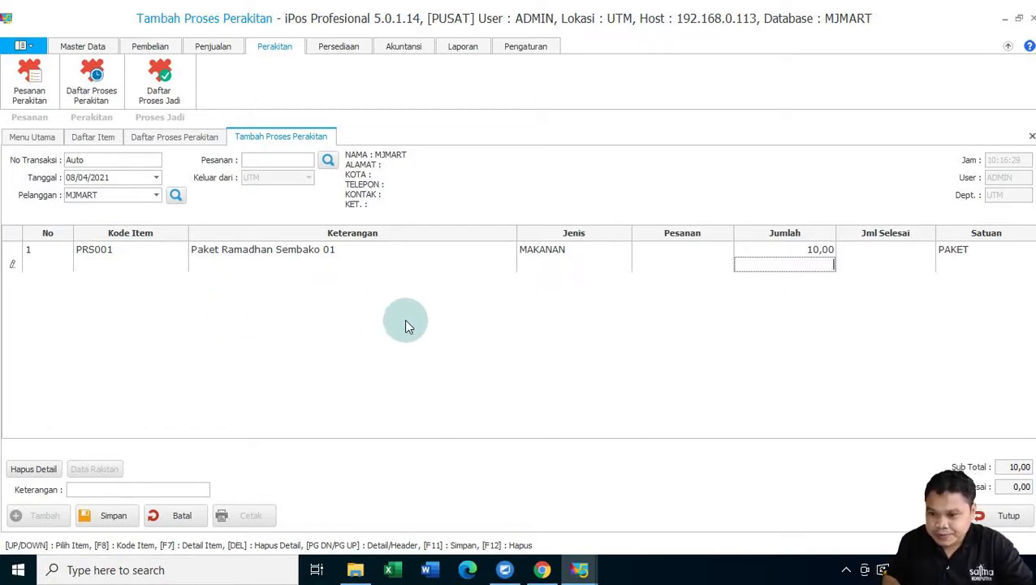
- Set the quantity of Paket Ramadhan Sembako 01 to 5 and save the assembly process
left_click(824, 249)
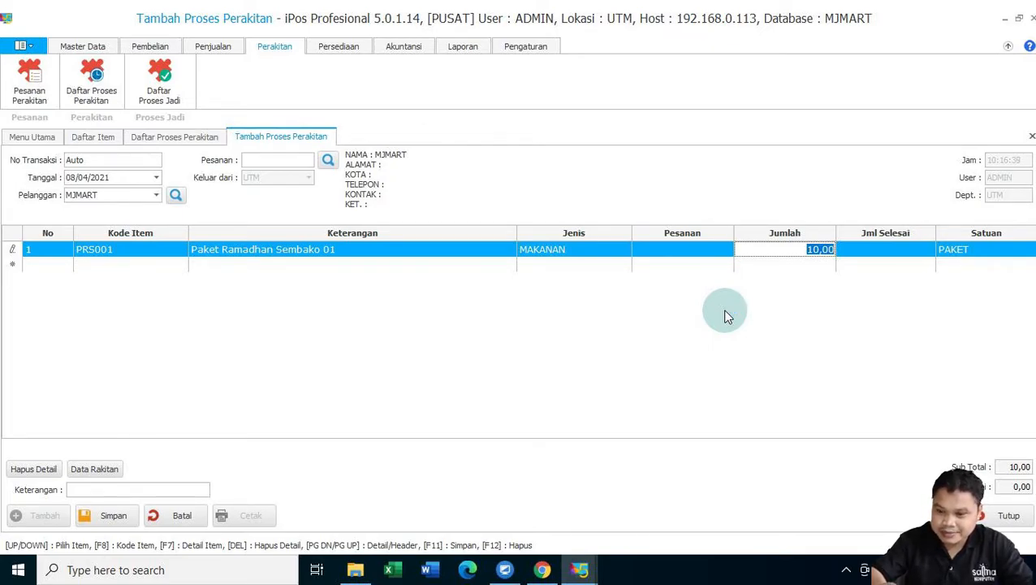
type("5")
key("Return")
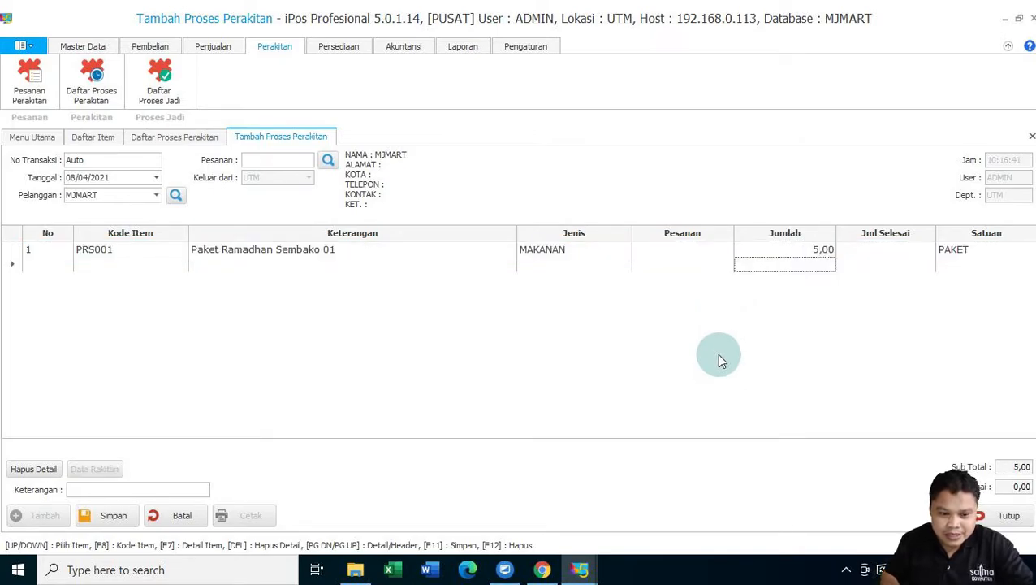
left_click(111, 515)
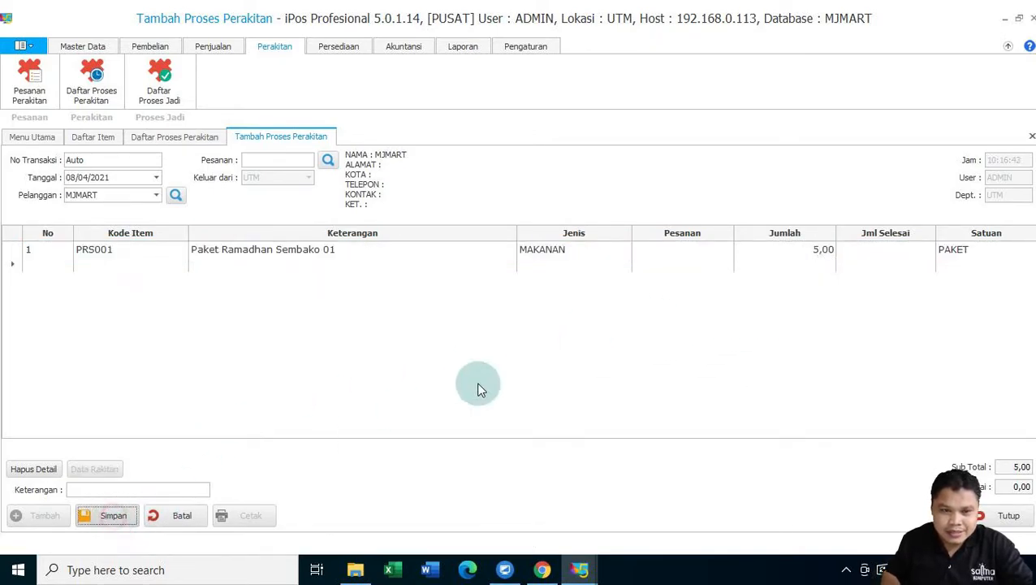
left_click(601, 333)
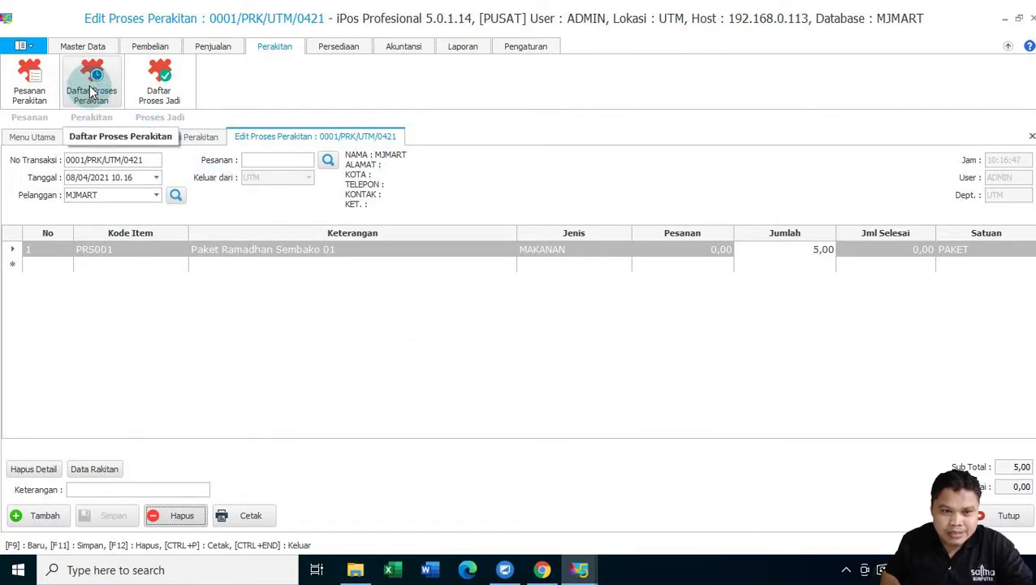
- Start a new finished-process entry (Proses Jadi) for customer MJMART and load the saved assembly process into it
left_click(160, 87)
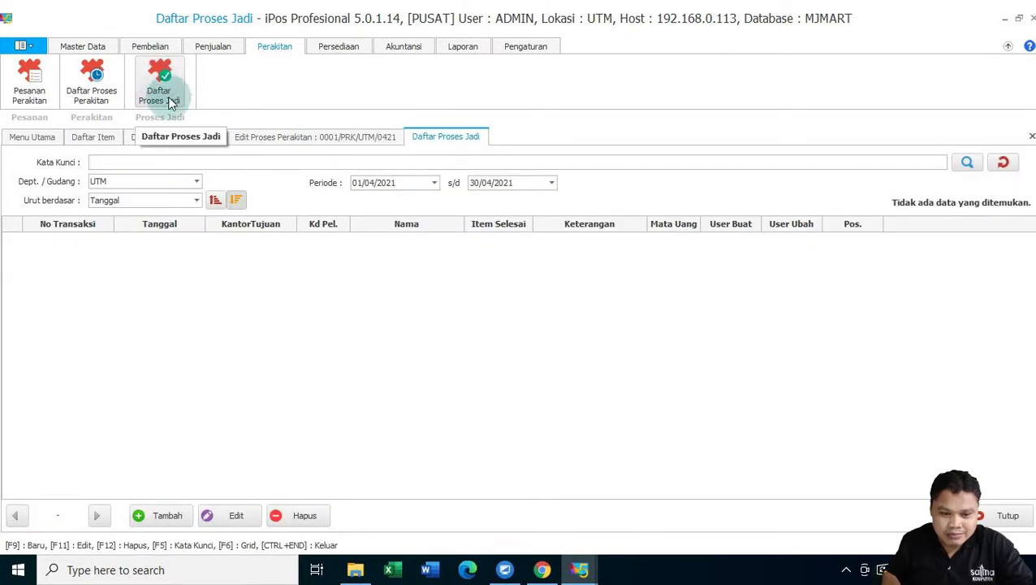
left_click(161, 516)
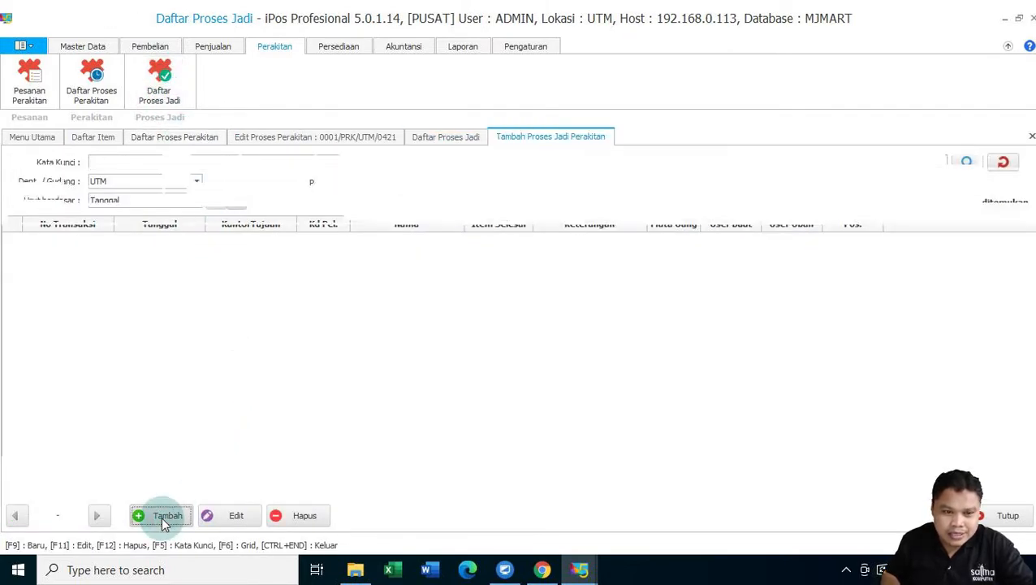
left_click(155, 195)
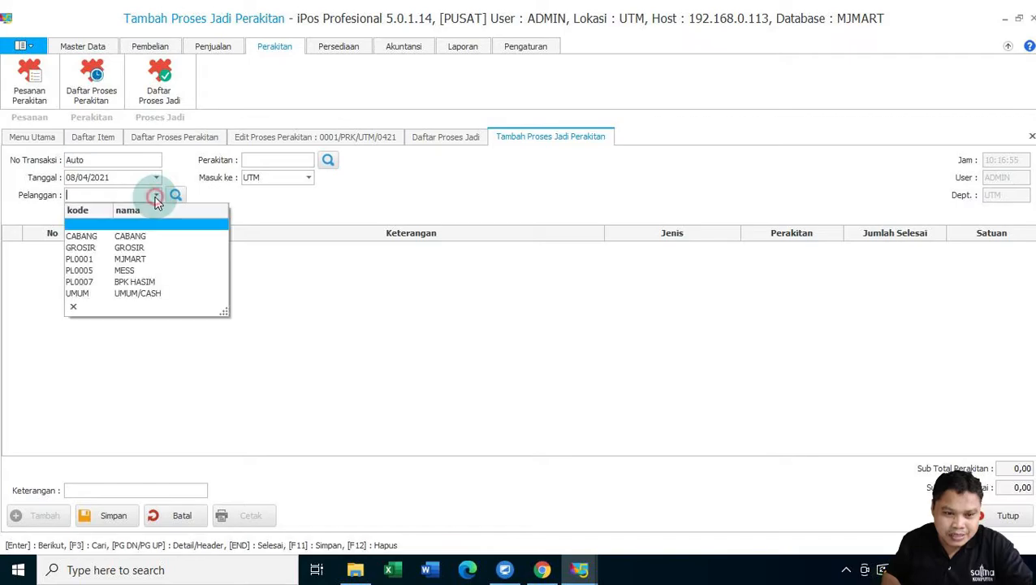
left_click(144, 259)
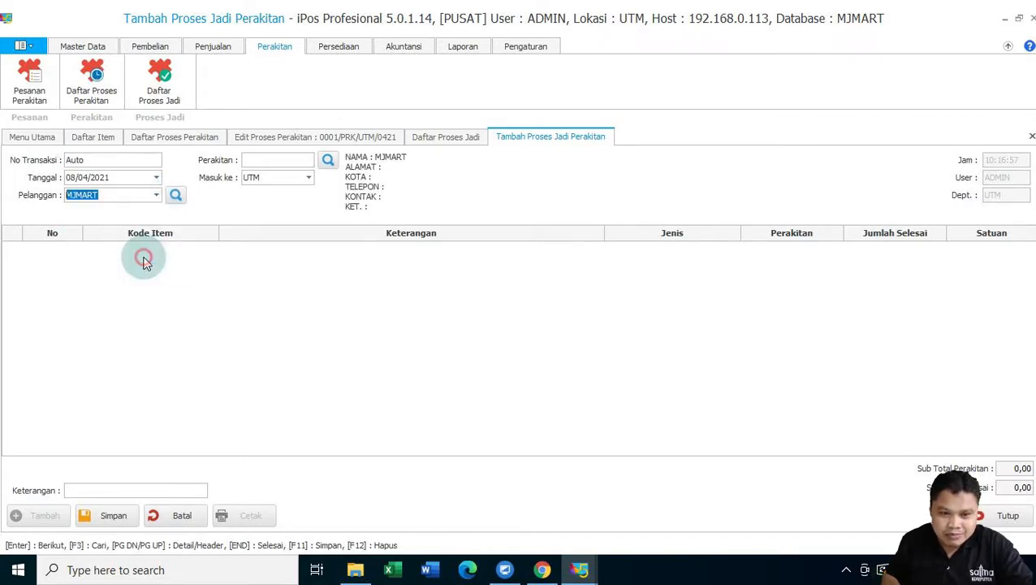
left_click(329, 161)
left_click(347, 204)
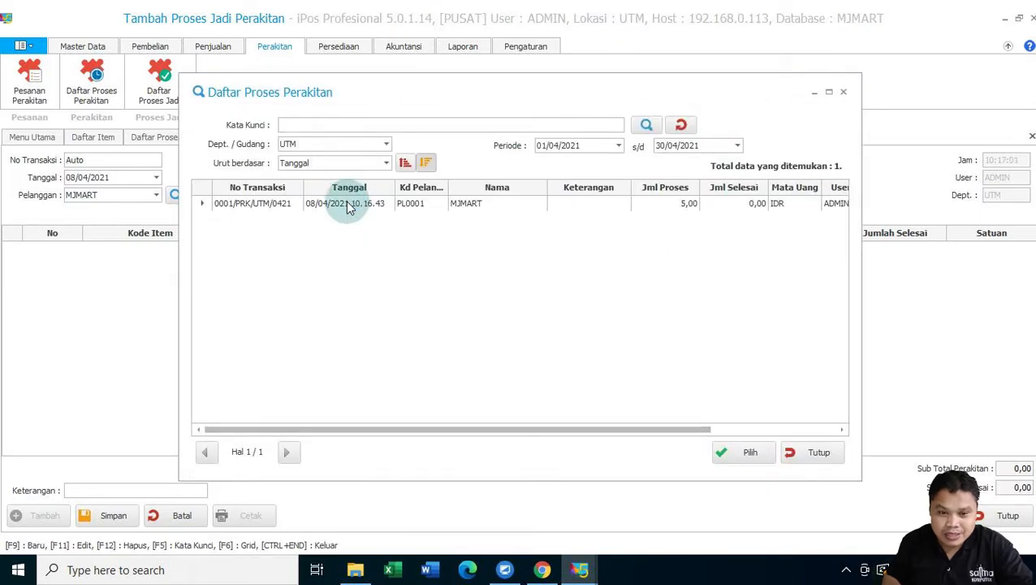
double_click(348, 206)
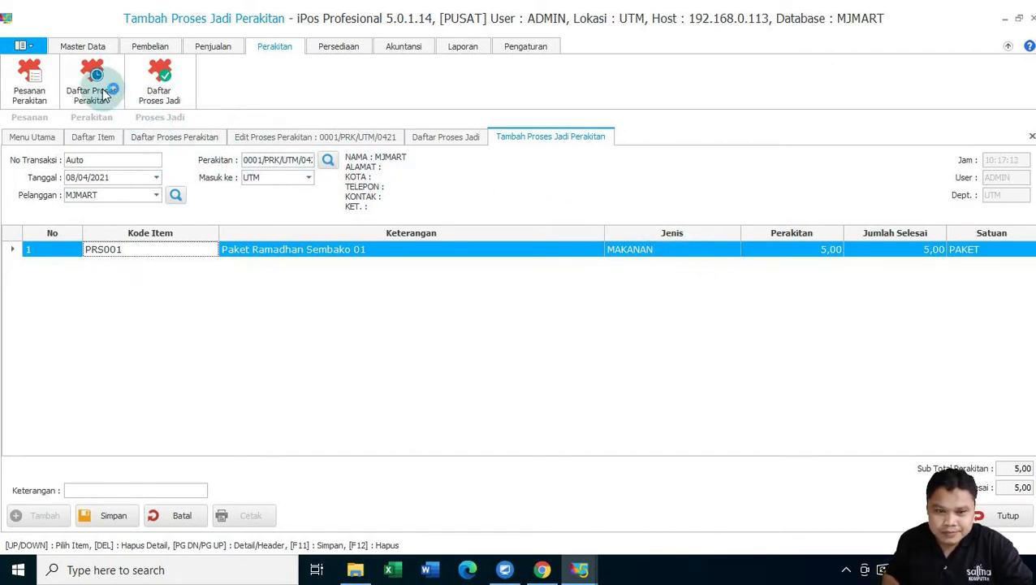
- Preview the Proses Perakitan printout of the saved assembly process, then close the preview and the print options
left_click(266, 138)
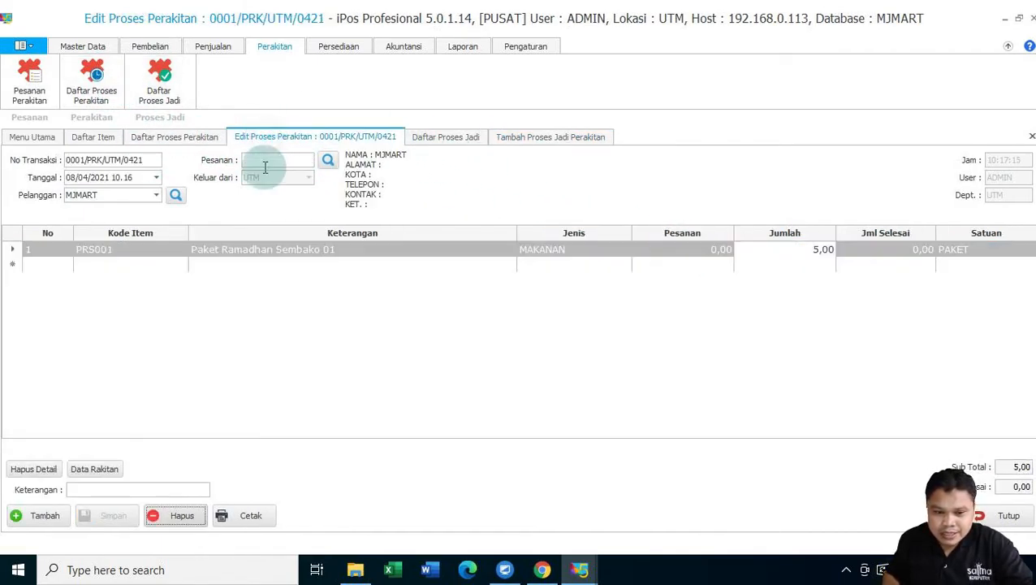
left_click(249, 515)
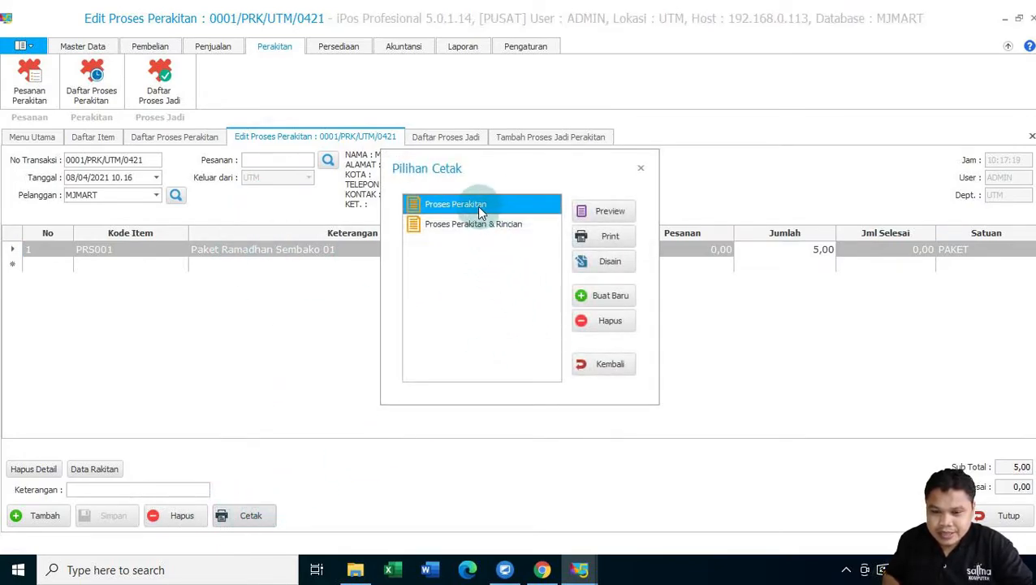
left_click(596, 212)
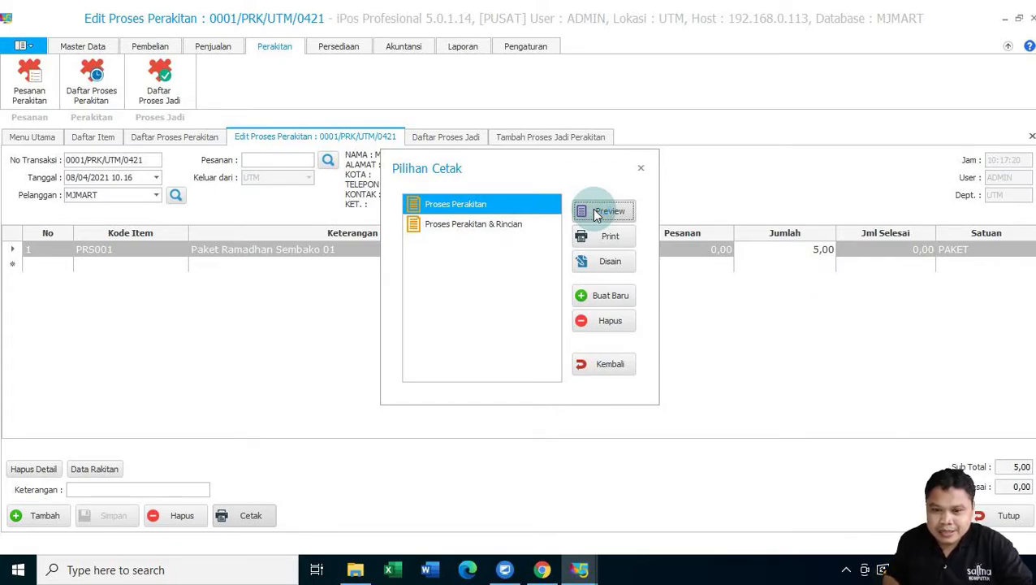
left_click(597, 212)
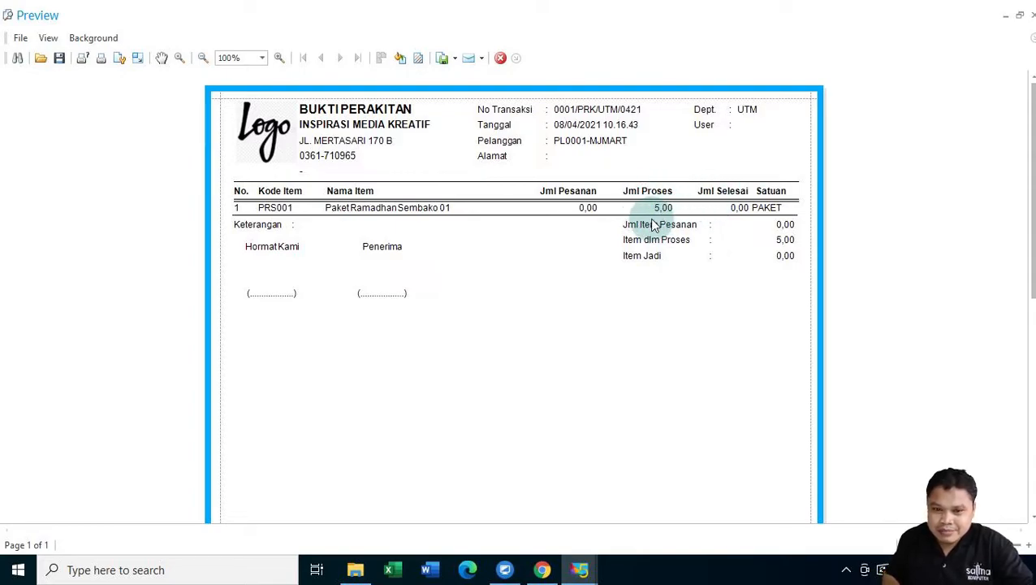
left_click(500, 58)
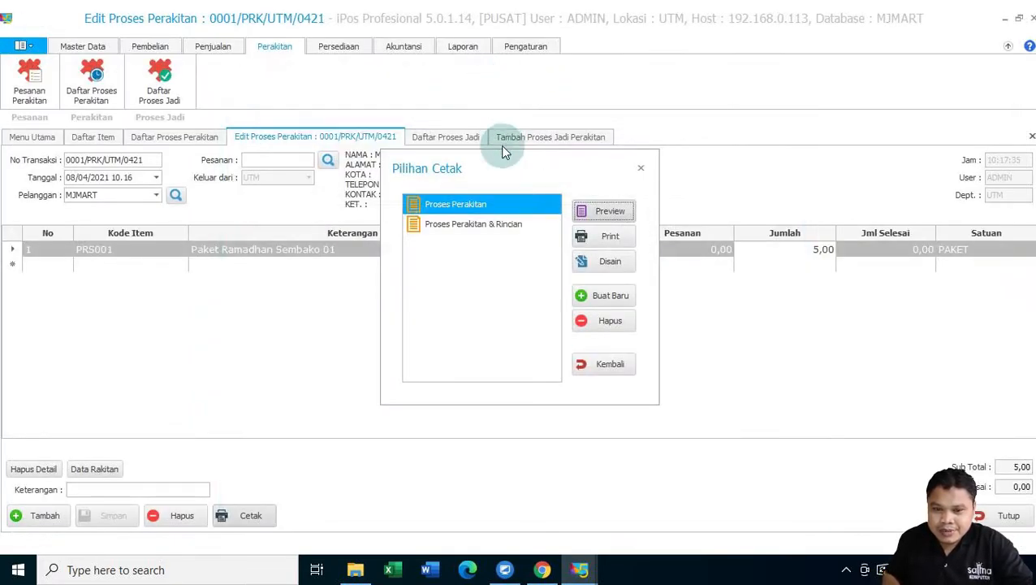
left_click(610, 364)
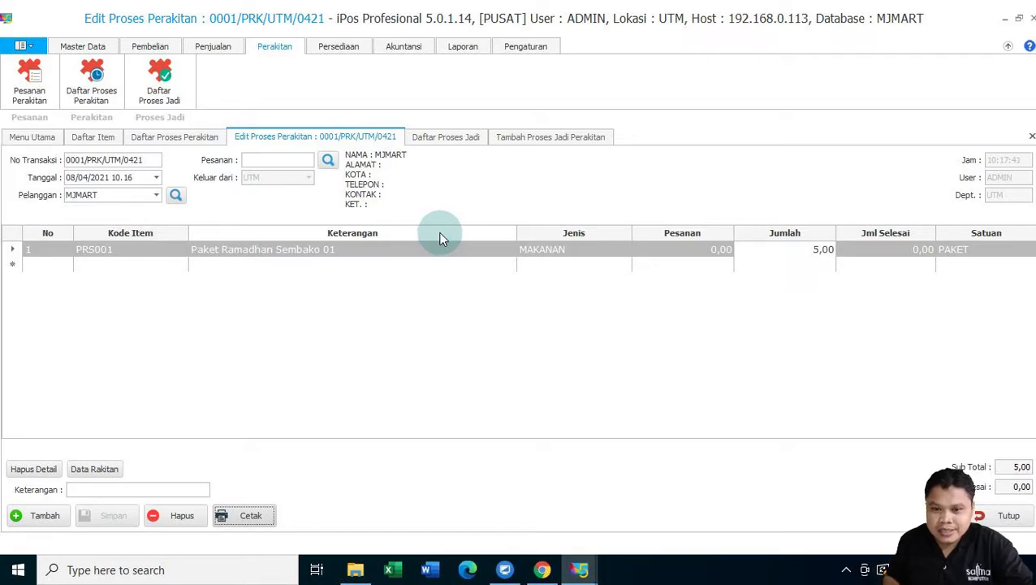
- Return to the unsaved finished-process entry, keep its completed quantity (Jumlah Selesai) at 5, and save it
left_click(530, 138)
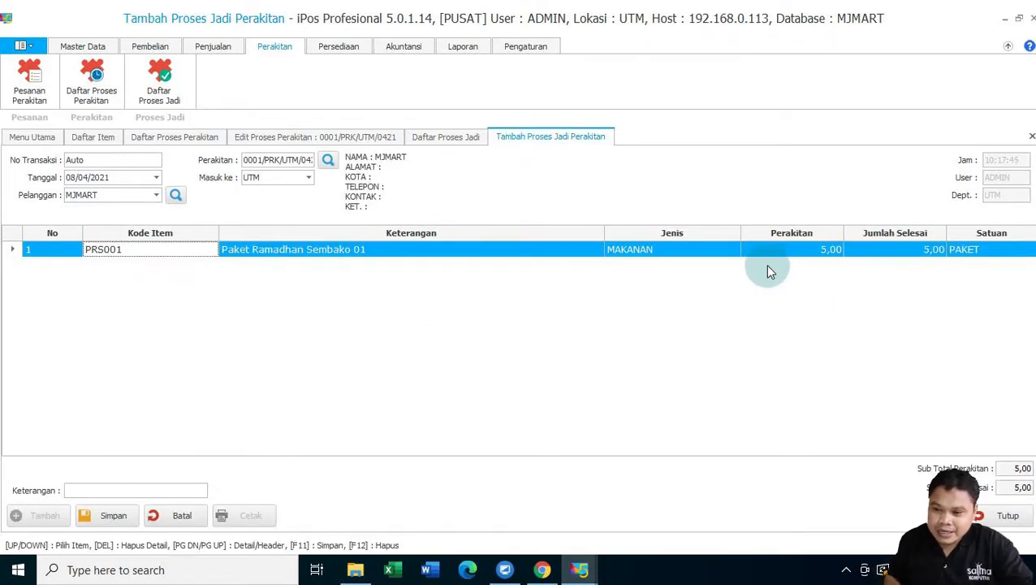
left_click(910, 257)
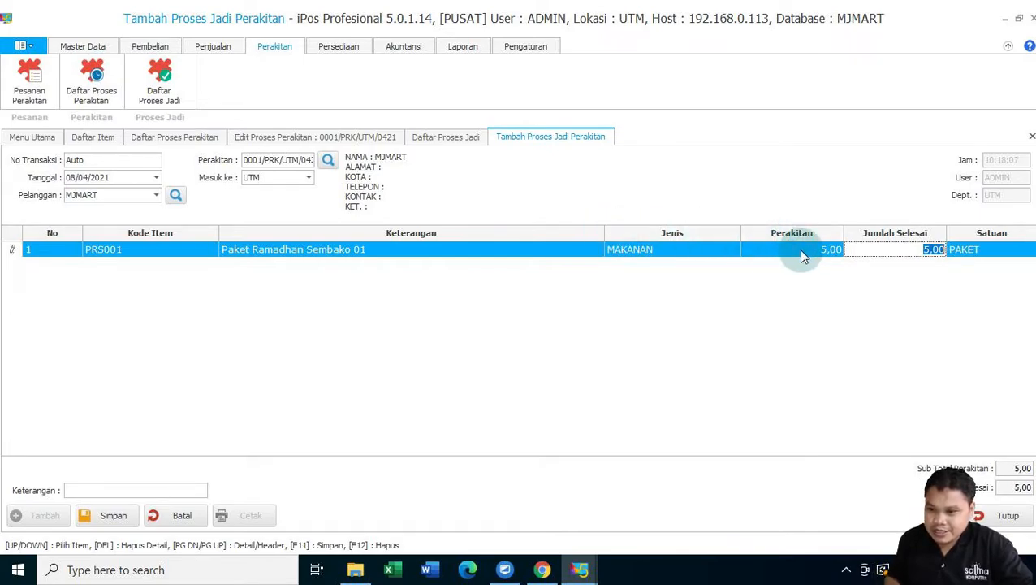
left_click(901, 252)
left_click_drag(902, 252, 959, 255)
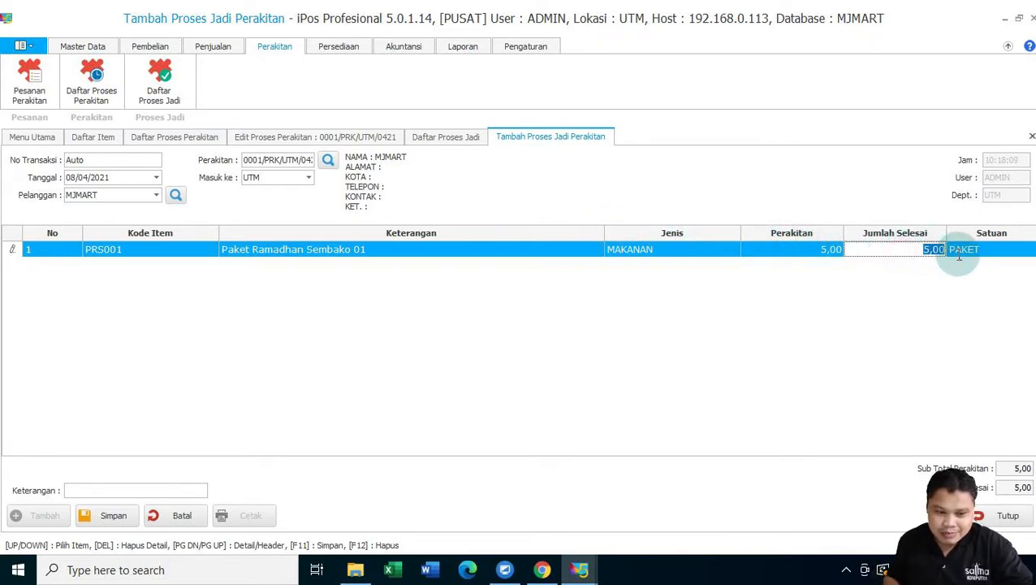
left_click(111, 515)
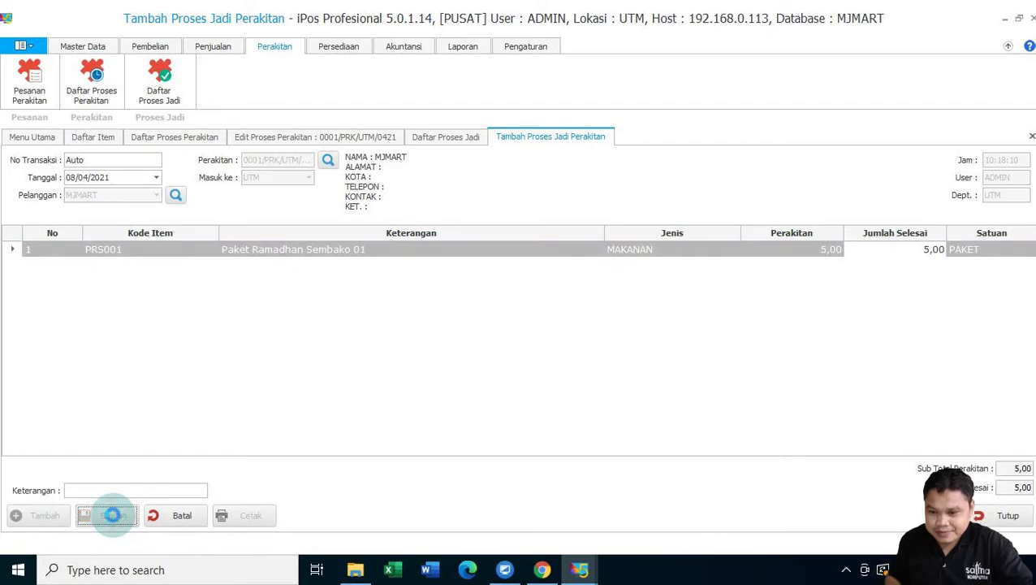
left_click(630, 335)
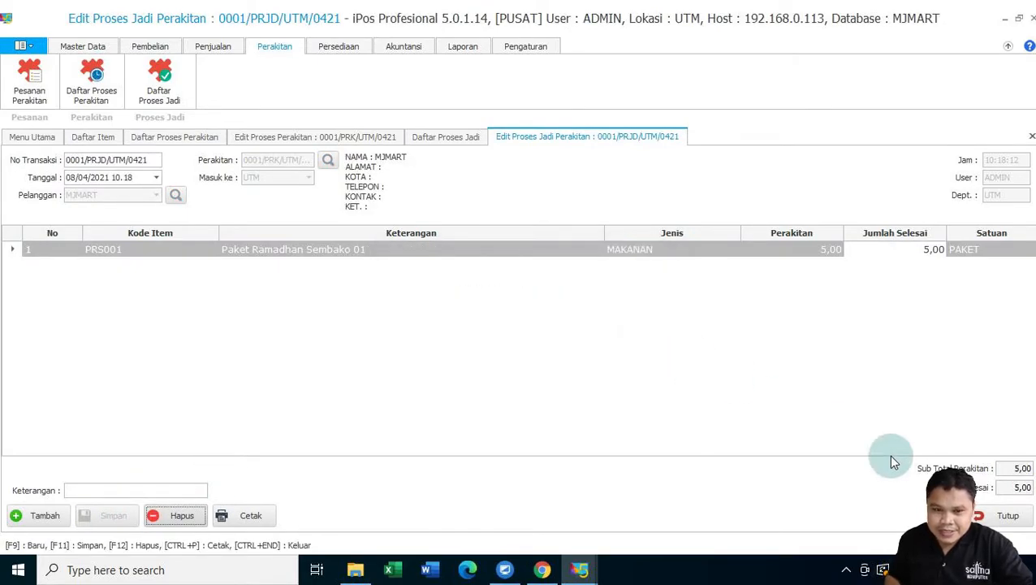
- Close the assembly entries and the finished-process list, then refresh the item list to check the stock of PRS001
left_click(1010, 517)
left_click(1010, 517)
left_click(1010, 517)
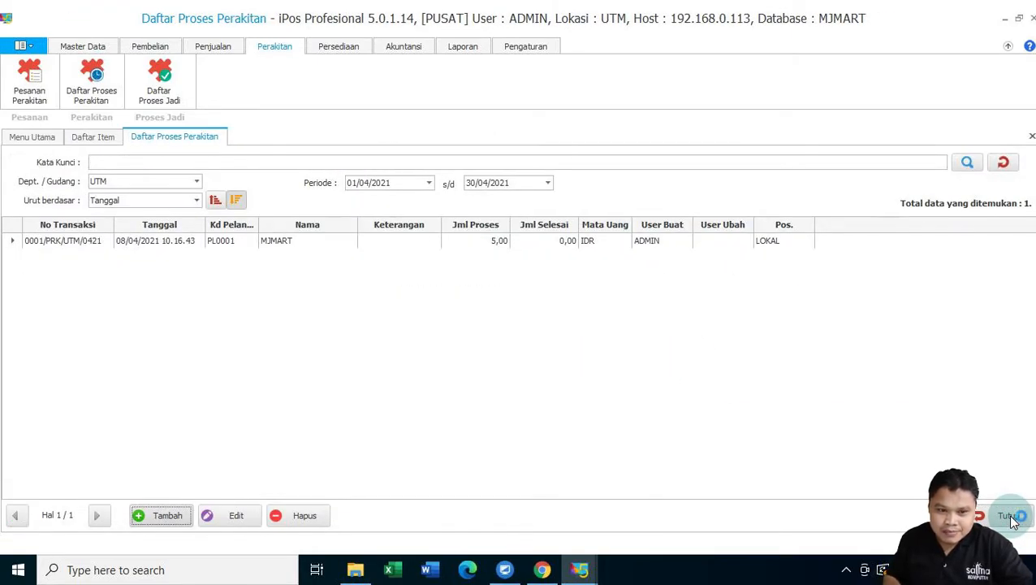
left_click(91, 137)
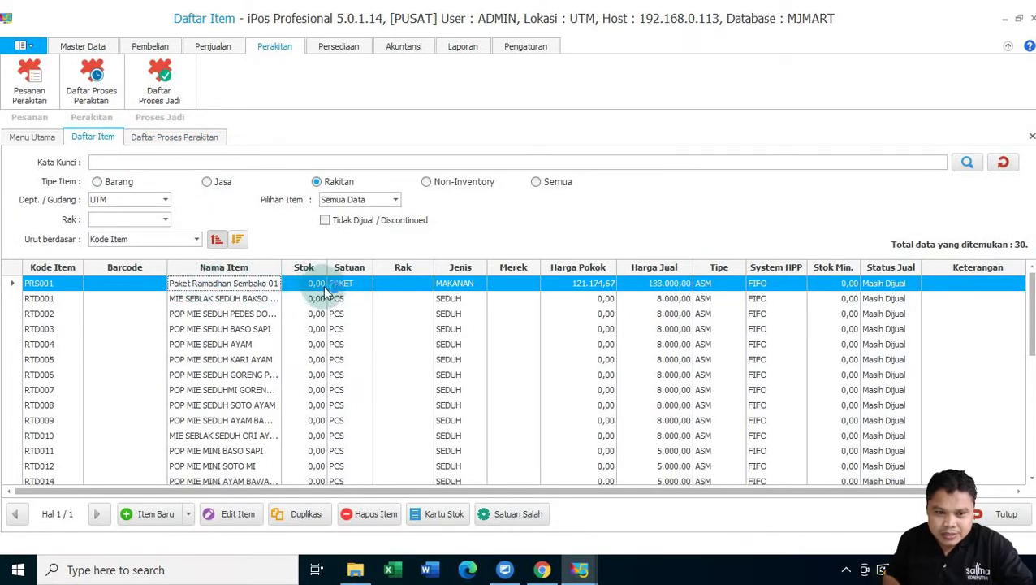
left_click(99, 163)
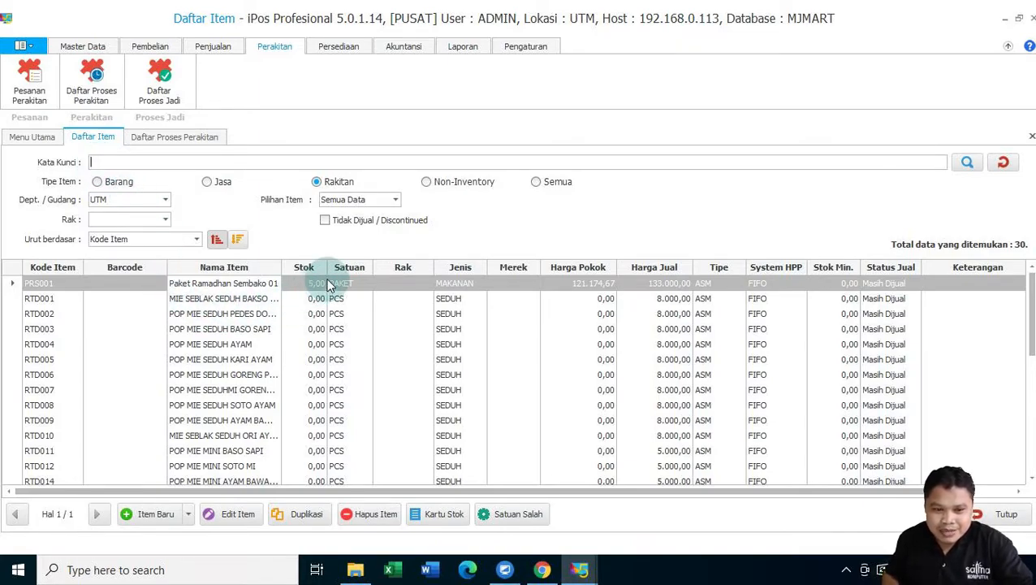
- Search for item code 102152 among Barang items, check the stock of BERAS NYAM 5KG and review its stock card
left_click(117, 162)
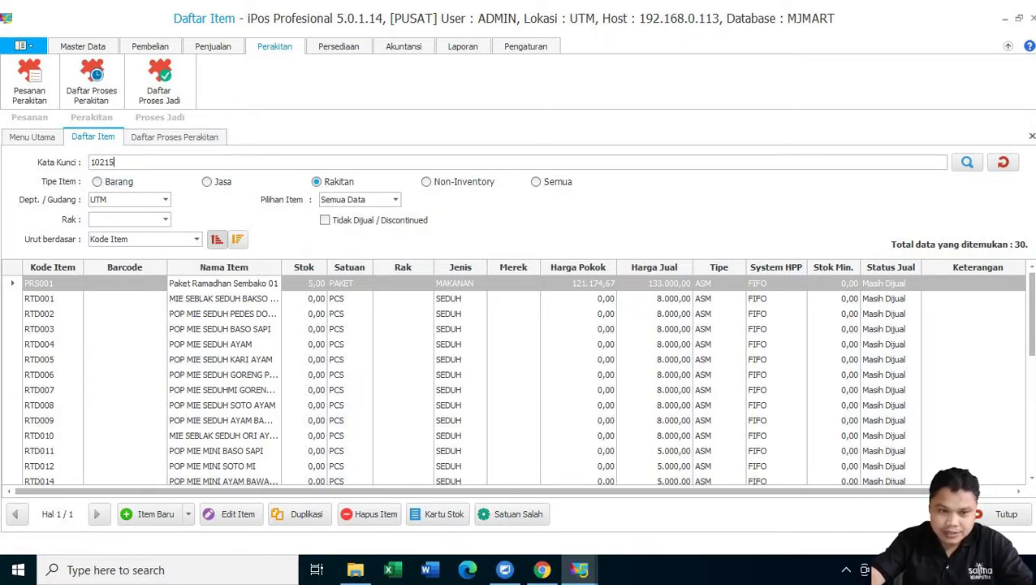
left_click(118, 163)
key("Return")
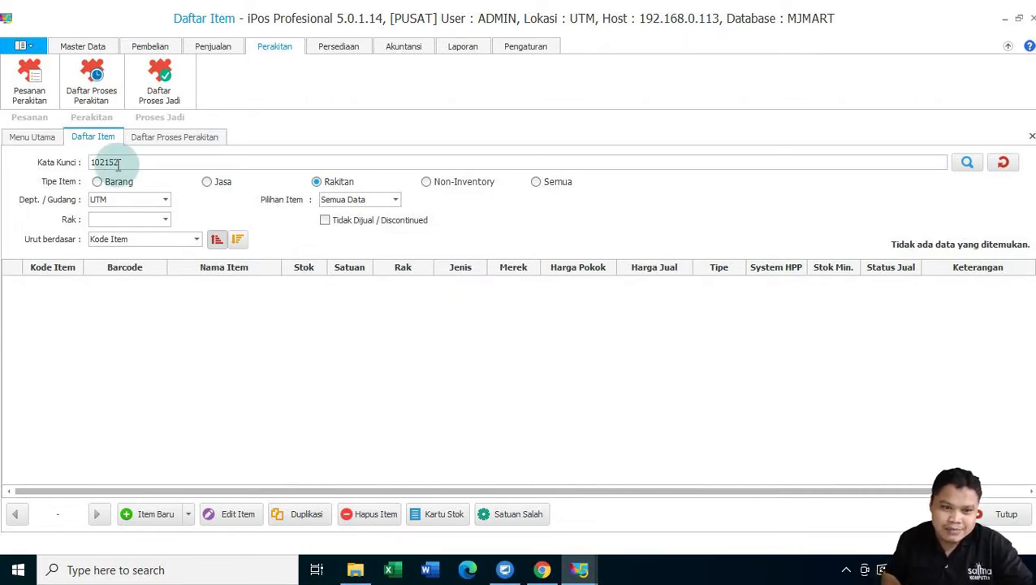
left_click(98, 182)
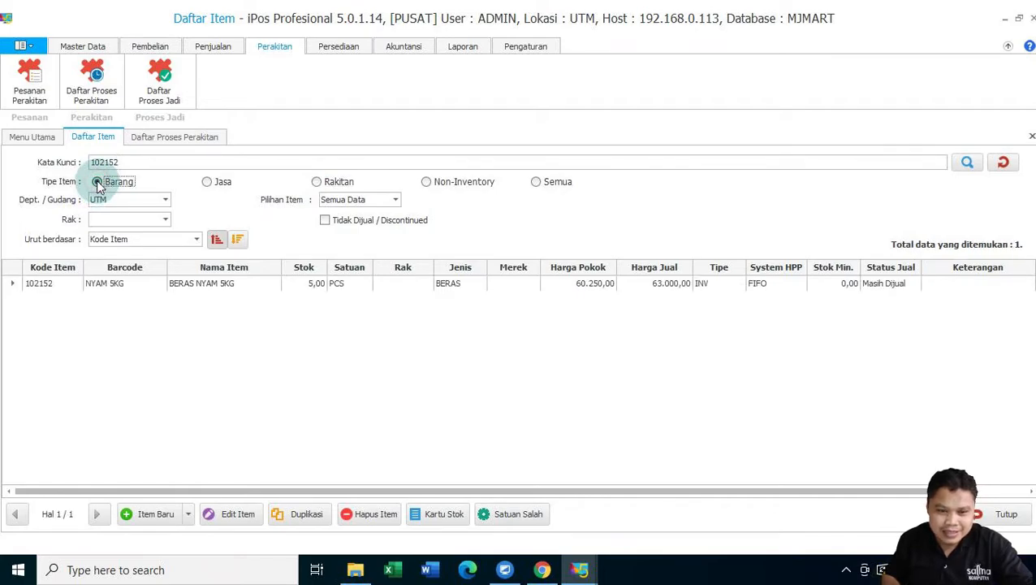
left_click(312, 286)
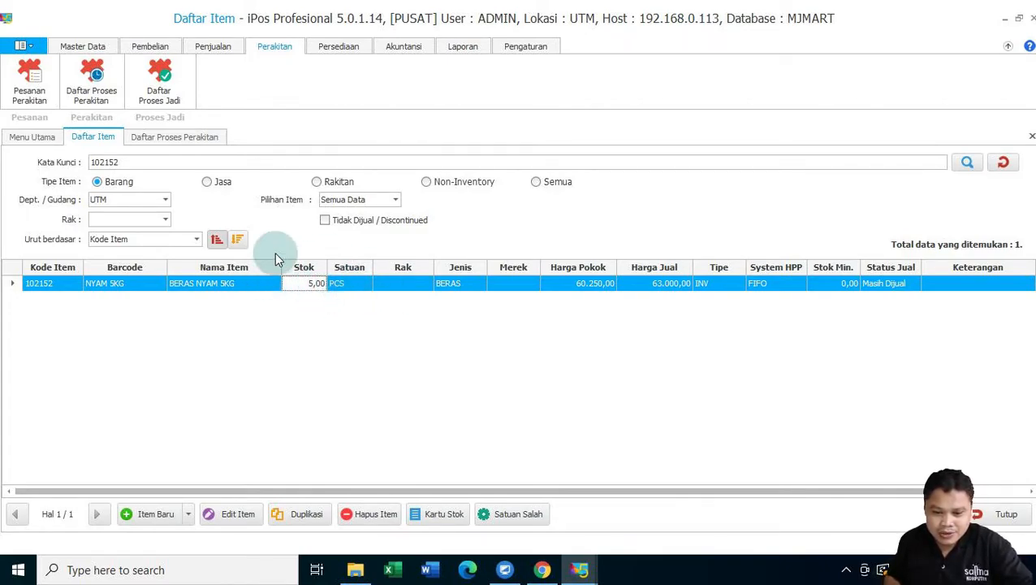
left_click(446, 515)
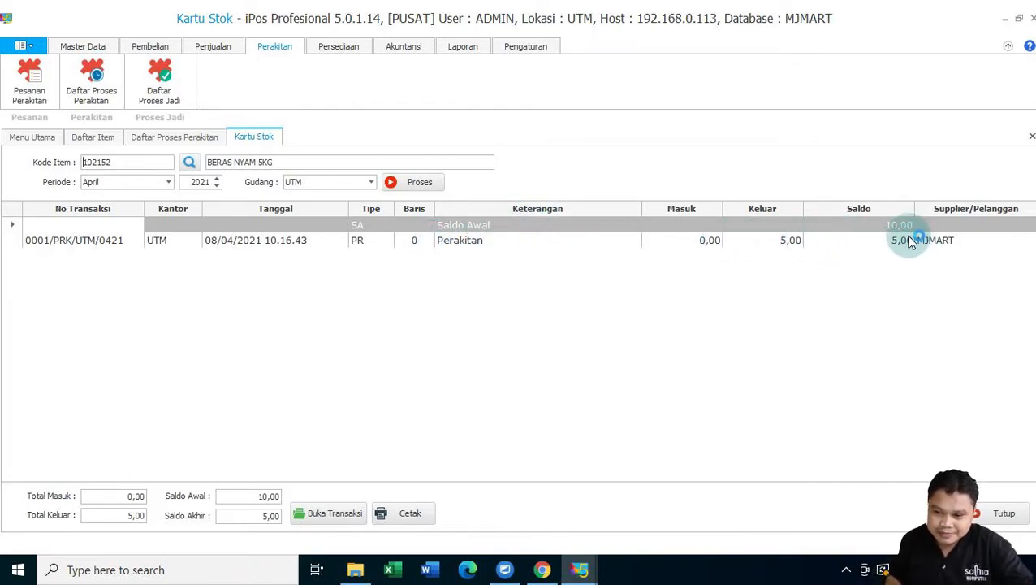
left_click(1000, 515)
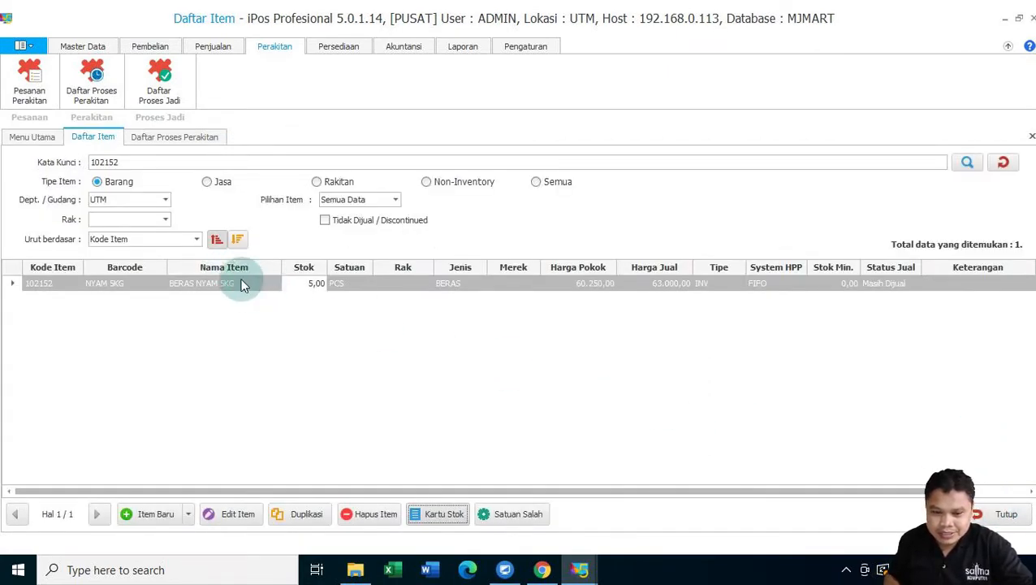
- Open the stock card of BERAS NYAM 5KG and compare its Saldo Awal and Perakitan entries
left_click(440, 514)
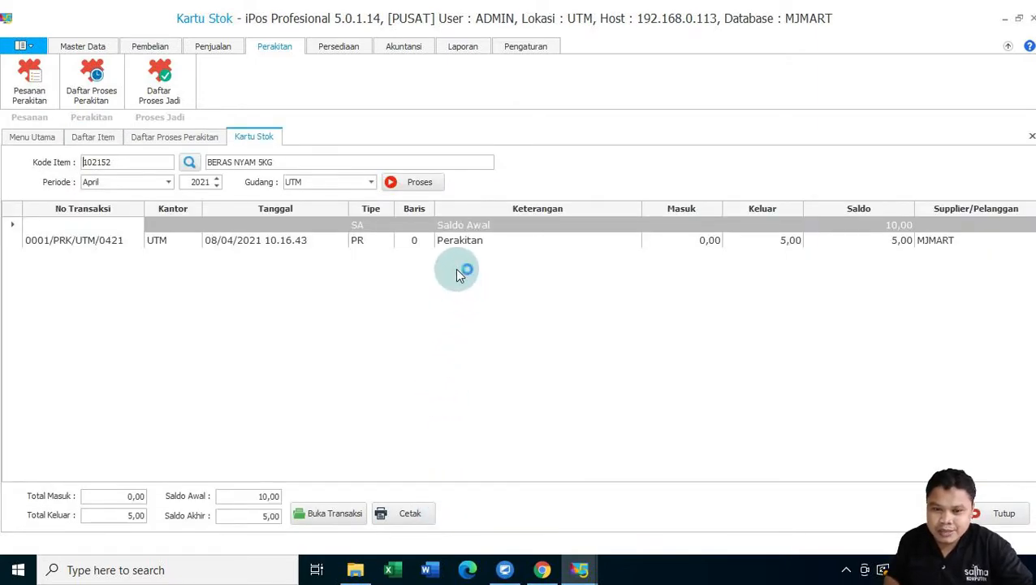
left_click(448, 243)
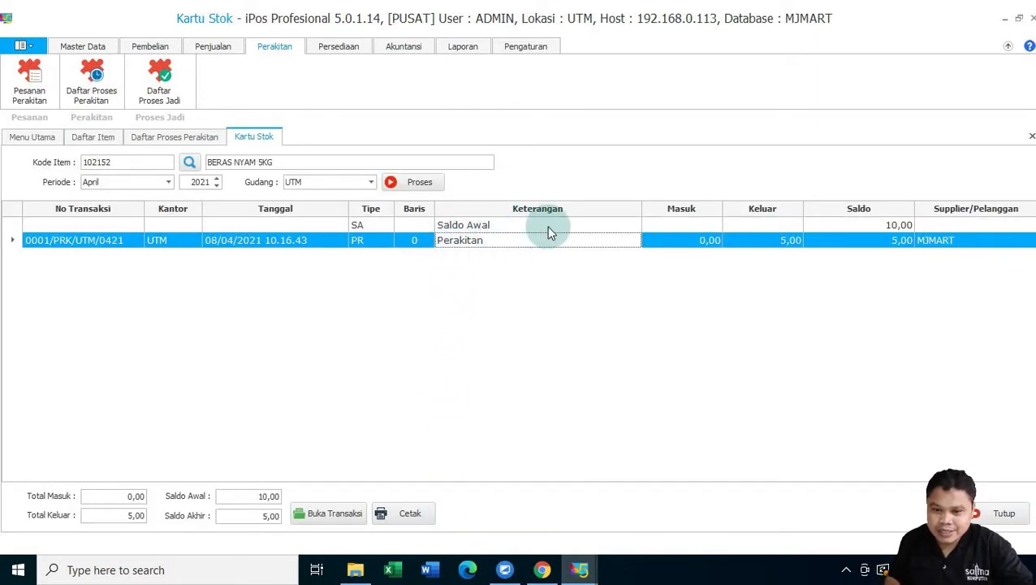
left_click(548, 227)
left_click(471, 244)
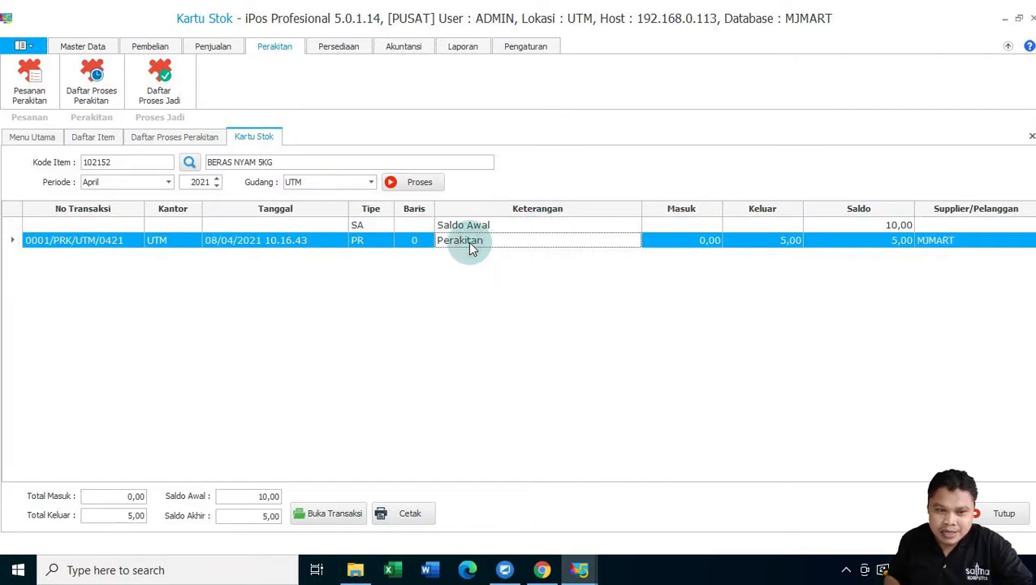
- Return to the item list, clear the keyword and list the Rakitan items to check the stock of PRS001
left_click(96, 137)
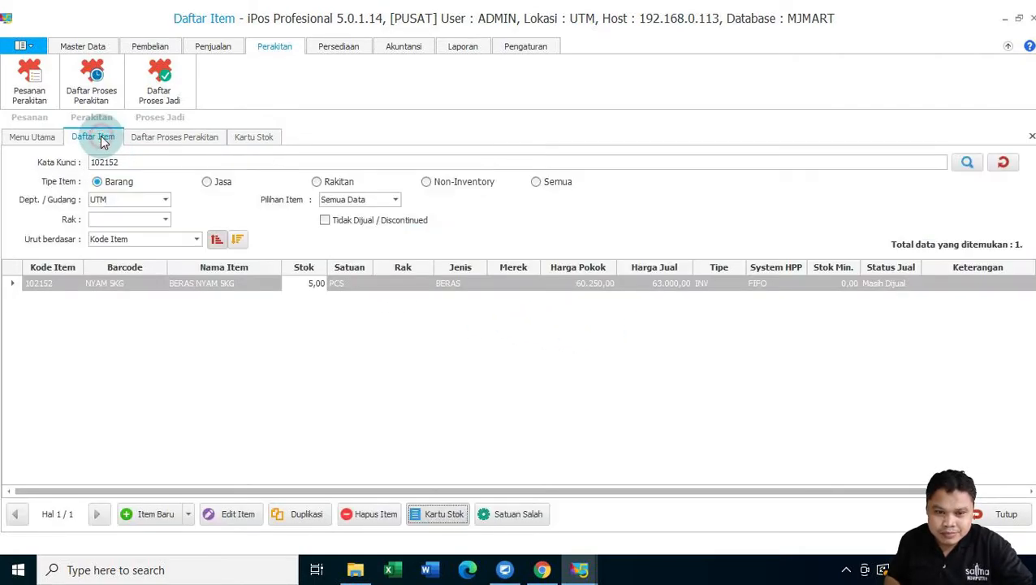
left_click(317, 182)
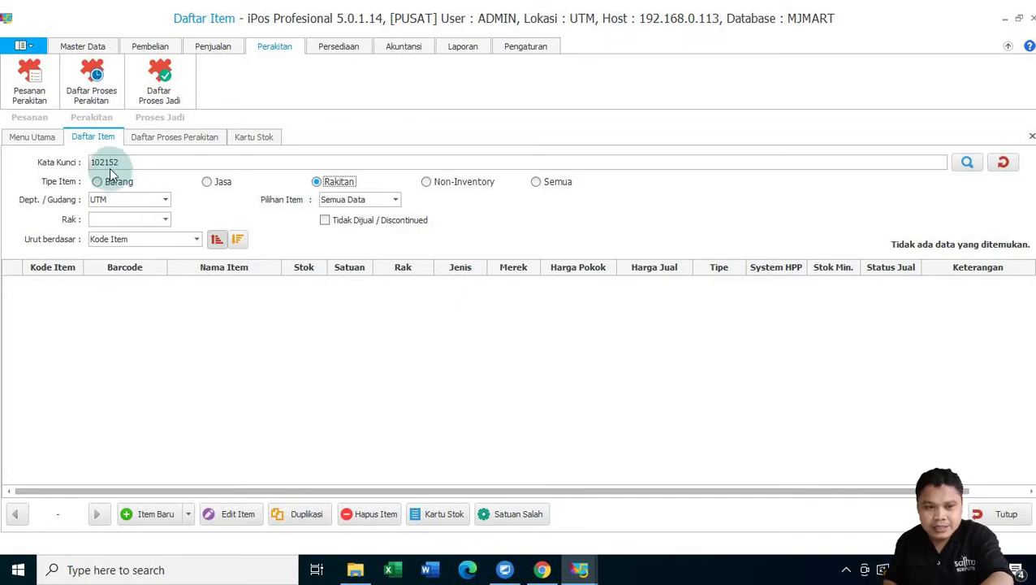
left_click_drag(51, 162, 138, 171)
key("BackSpace")
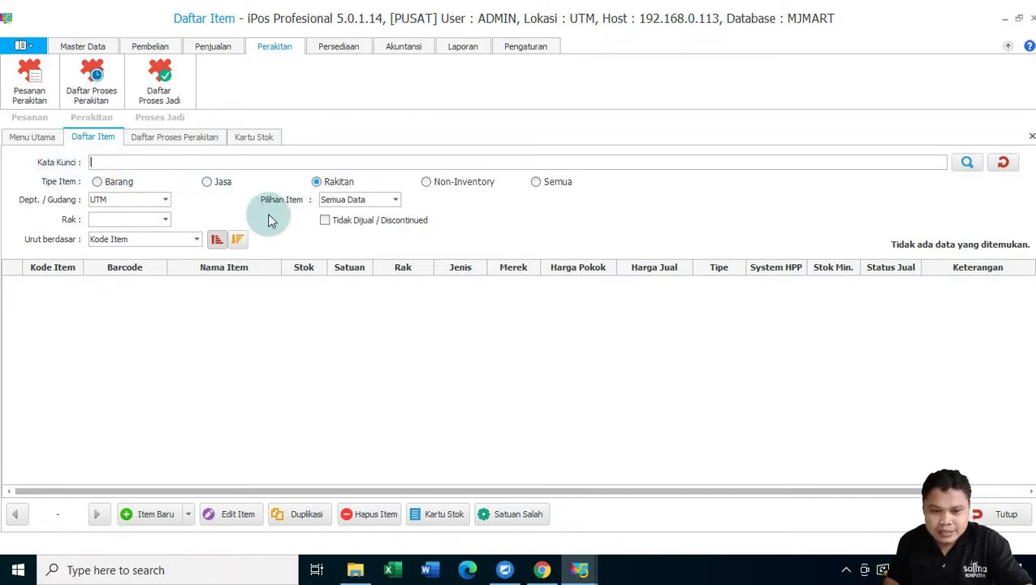
key("Return")
left_click(325, 284)
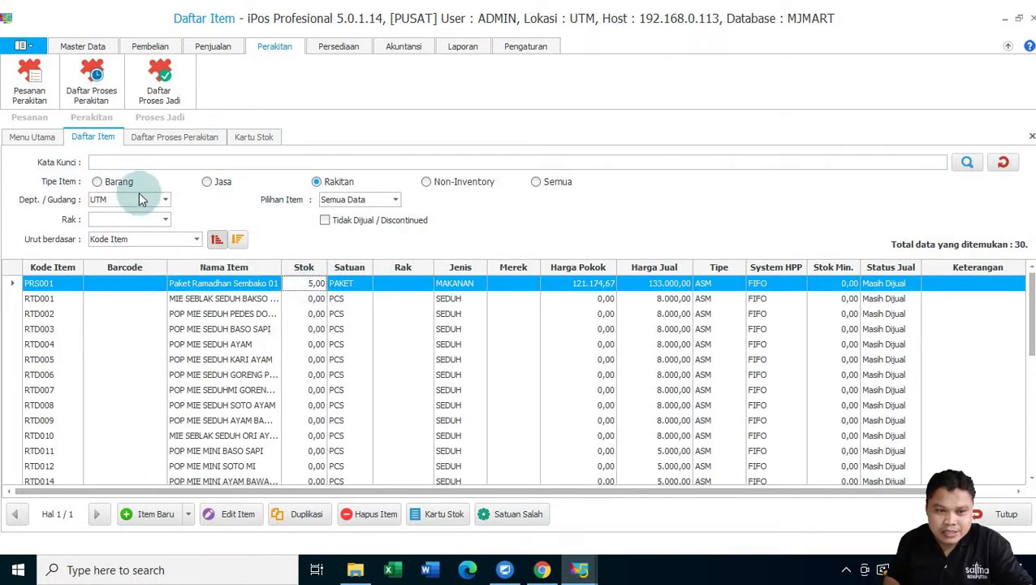
- Search the Barang items for code 102152 again to check its stock, and close the item list
left_click(98, 181)
left_click(103, 163)
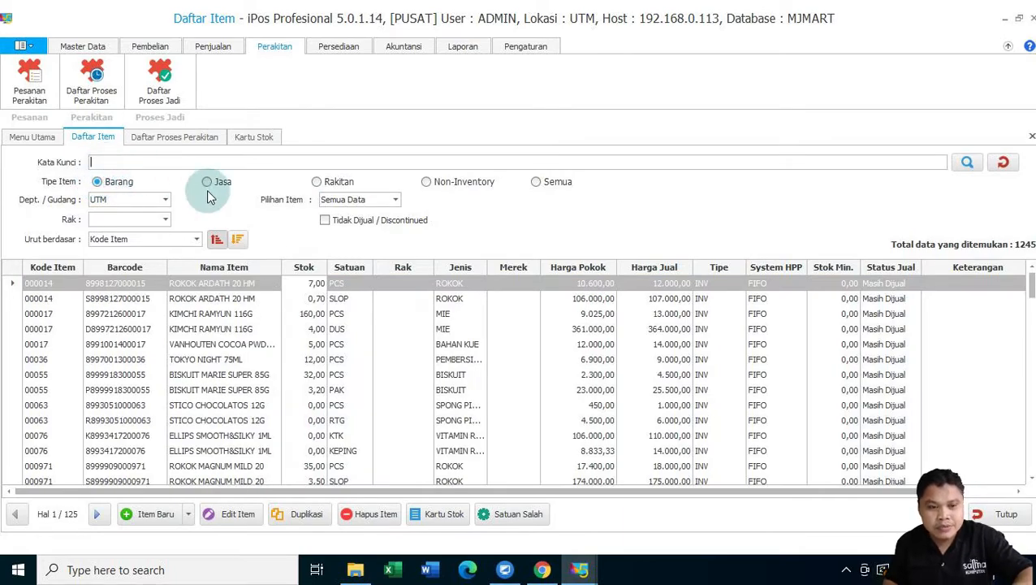
key("ctrl+z")
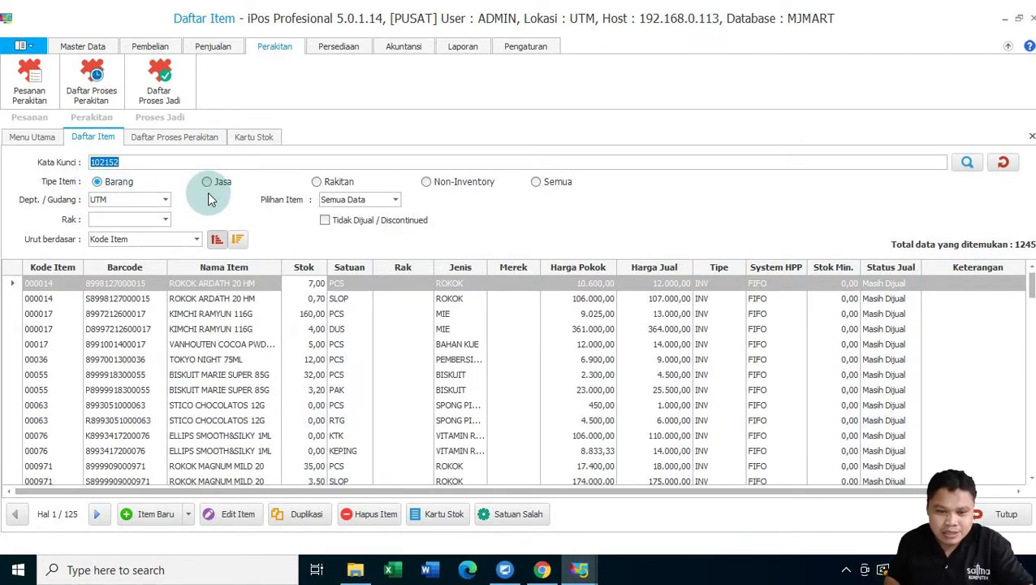
key("Return")
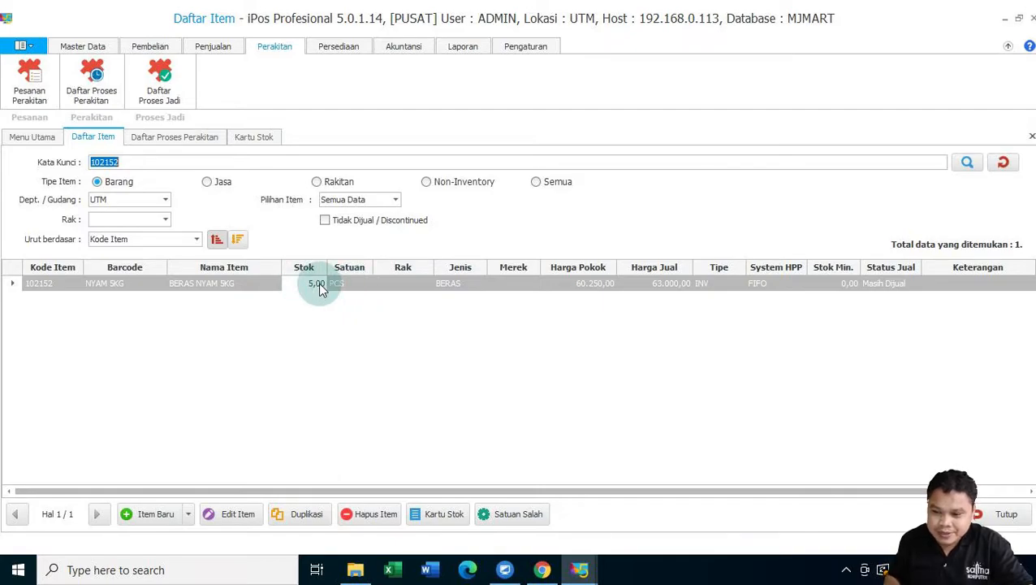
left_click(1007, 515)
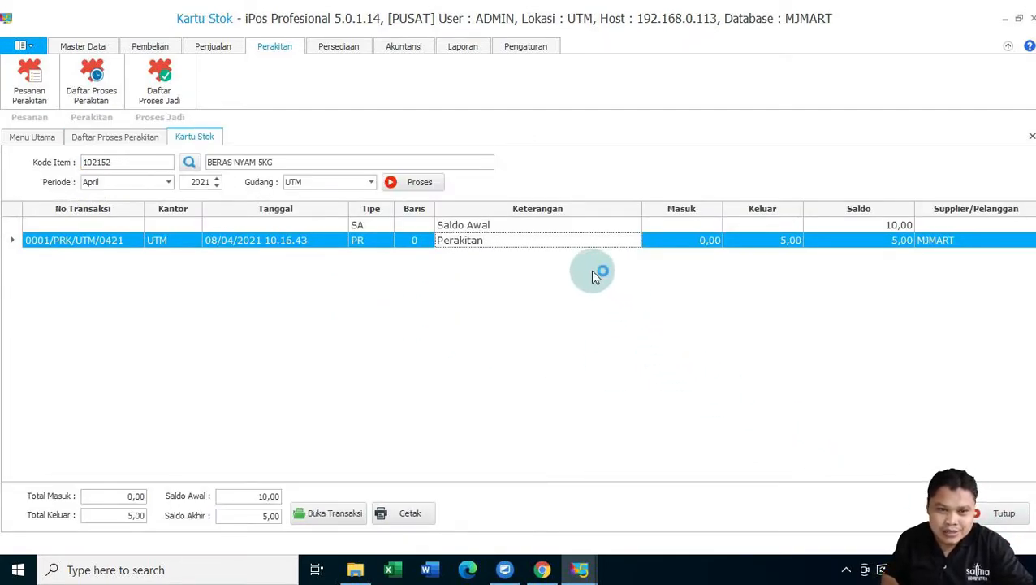
- Start a new cashier sale from Daftar Penjualan Kasir and add Paket Ramadhan Sembako 01 (PRS001), found with the keyword PAKET
left_click(218, 45)
left_click(126, 91)
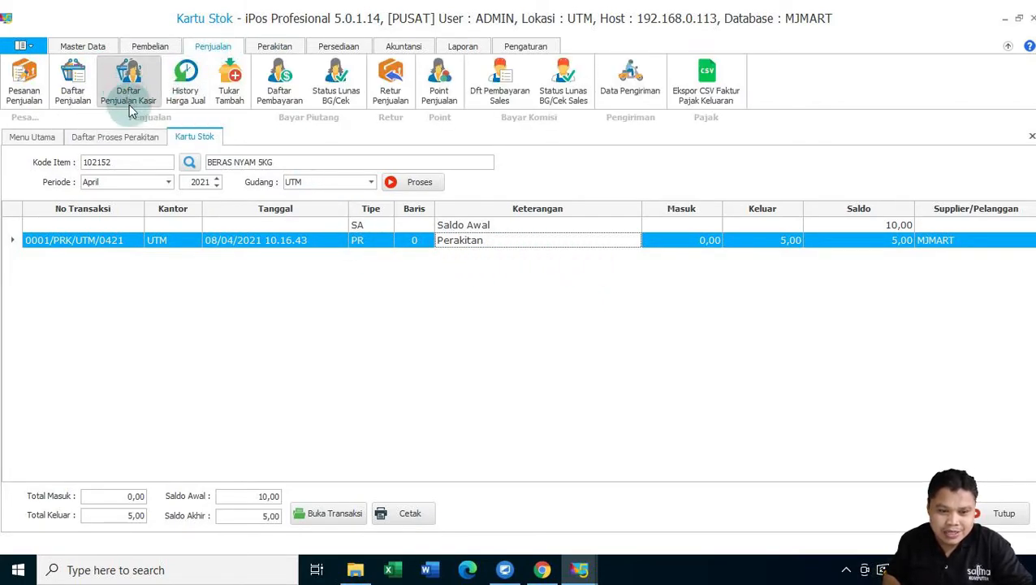
key("F9")
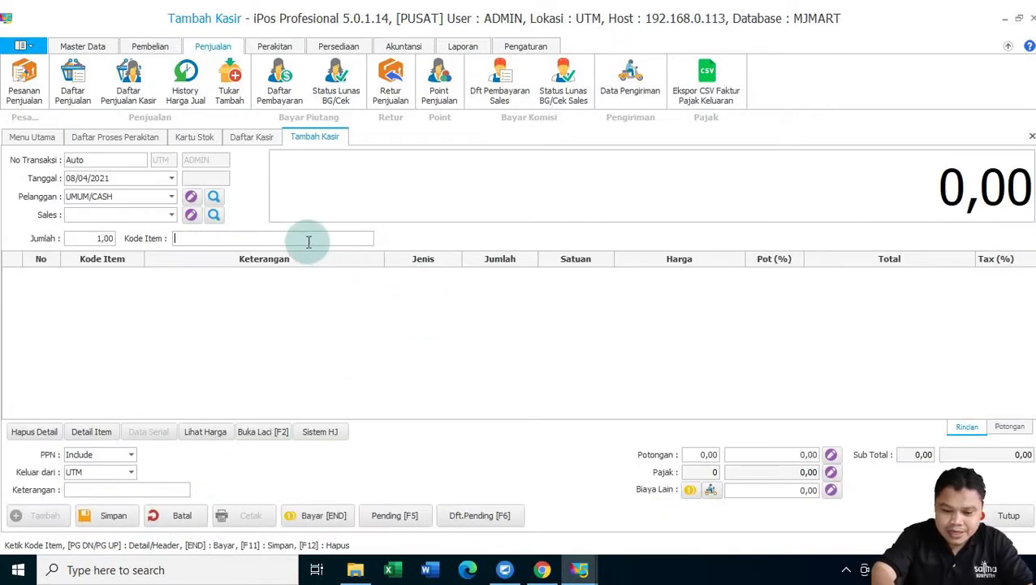
type("PAKET")
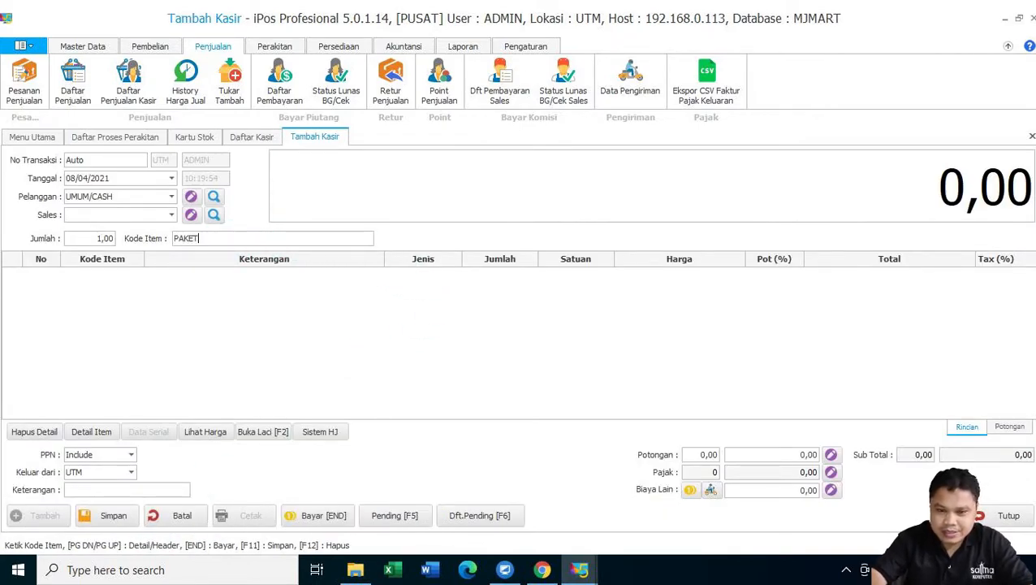
key("Return")
key("Down")
key("Down")
key("Down")
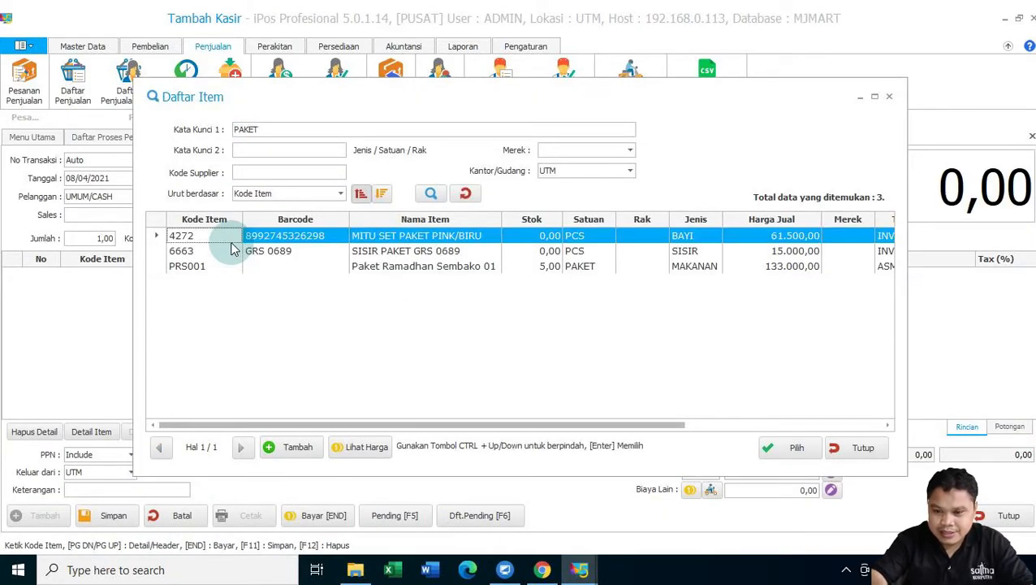
key("Return")
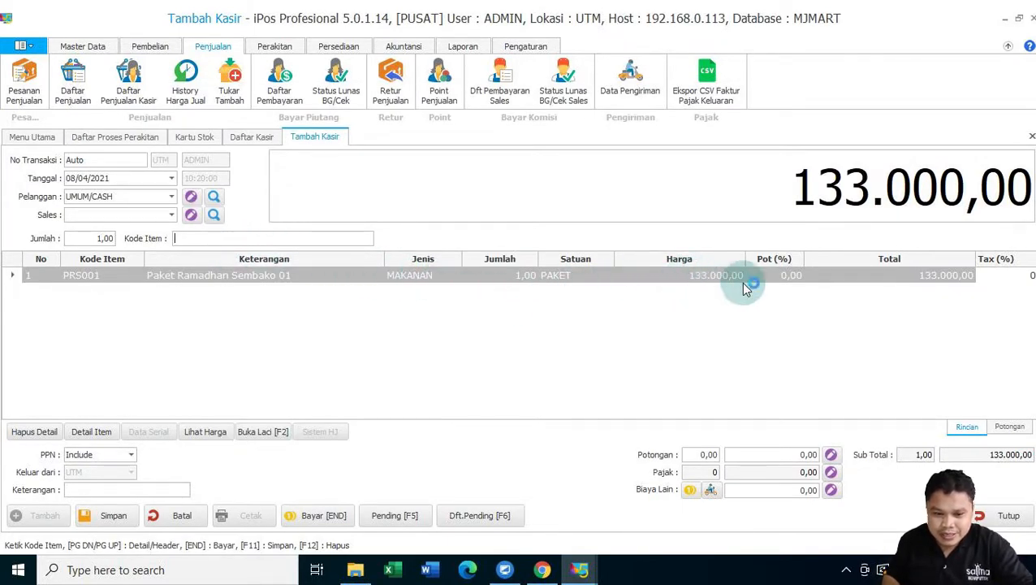
- Pay the cashier sale with 133.000 in cash (Tunai) and save it without printing
left_click(321, 517)
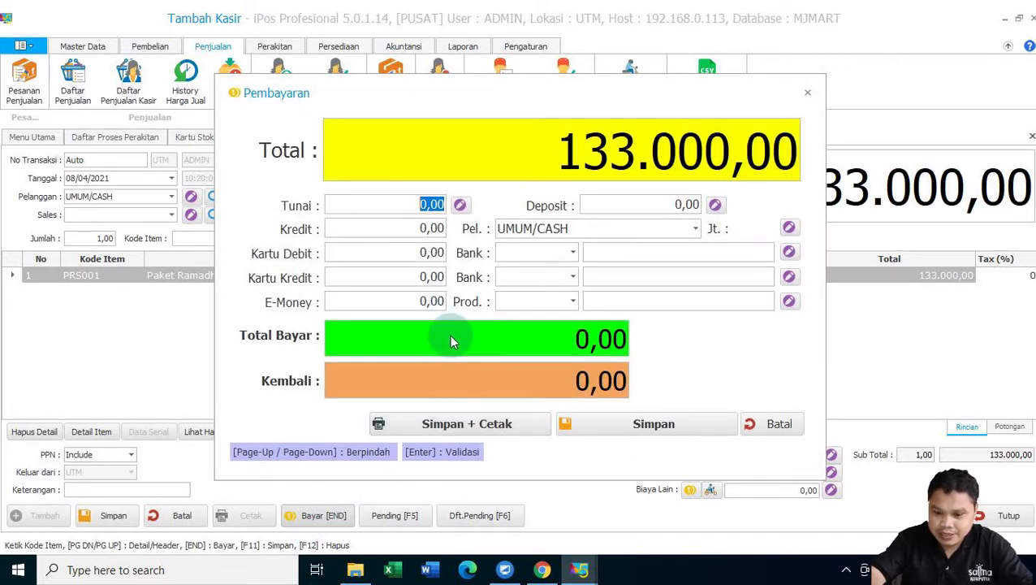
type("1333")
key("BackSpace")
type("000")
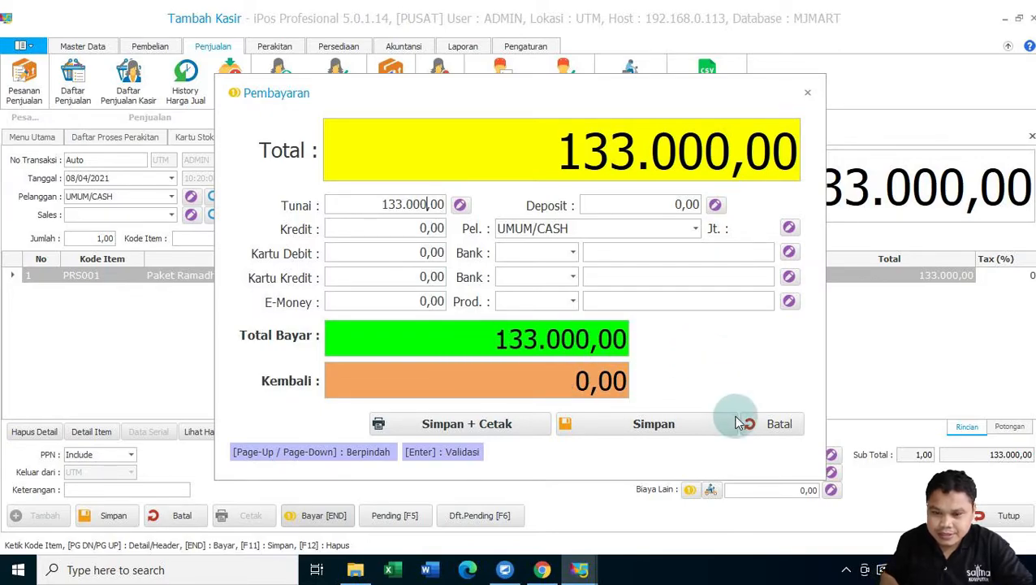
left_click(657, 425)
left_click(720, 417)
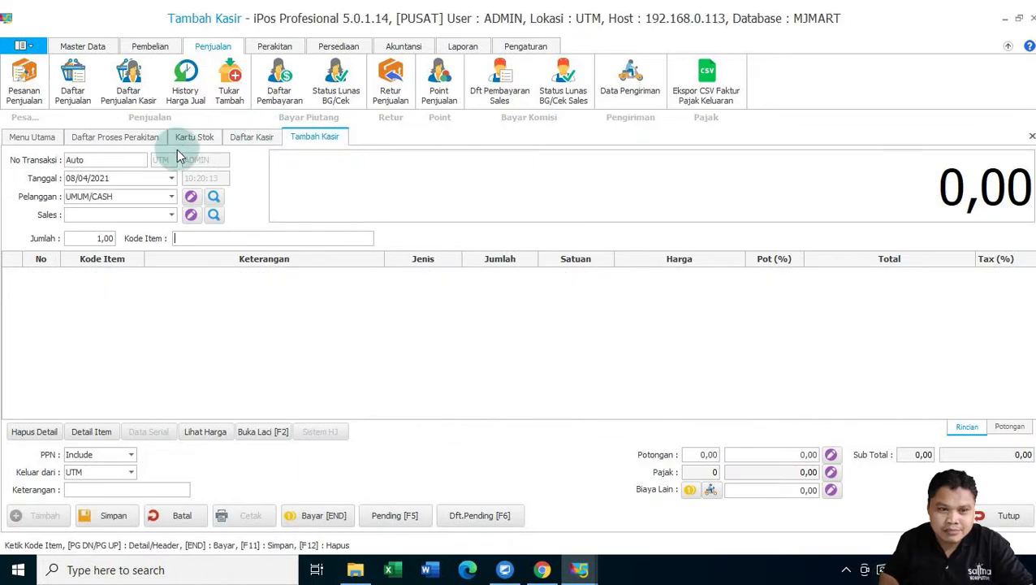
- Open the item list filtered to Rakitan items and check the stock of PRS001 after the sale
left_click(83, 46)
left_click(79, 74)
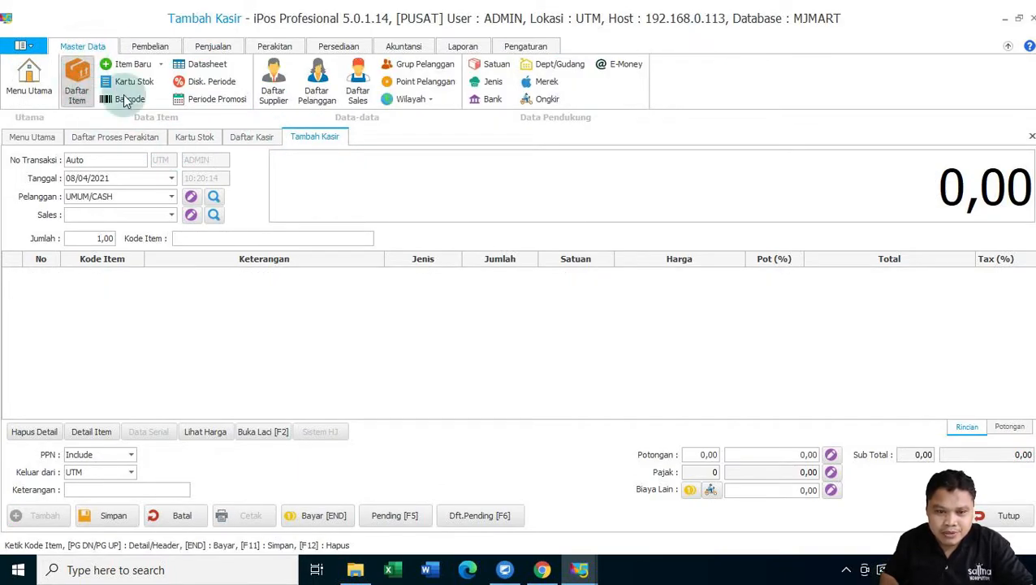
left_click(316, 182)
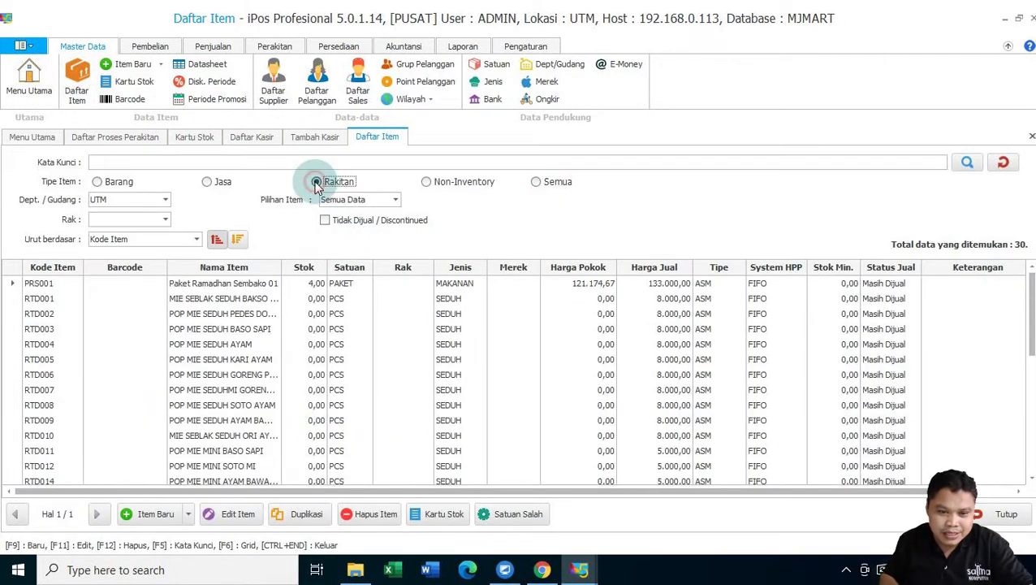
left_click(321, 283)
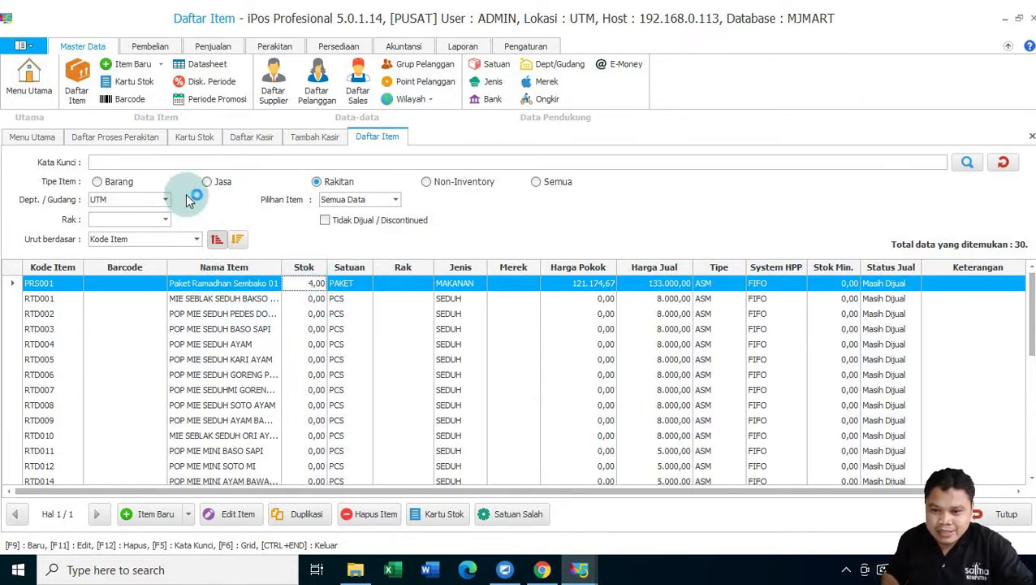
- Review the saved package sale in the Daftar Kasir list
left_click(303, 136)
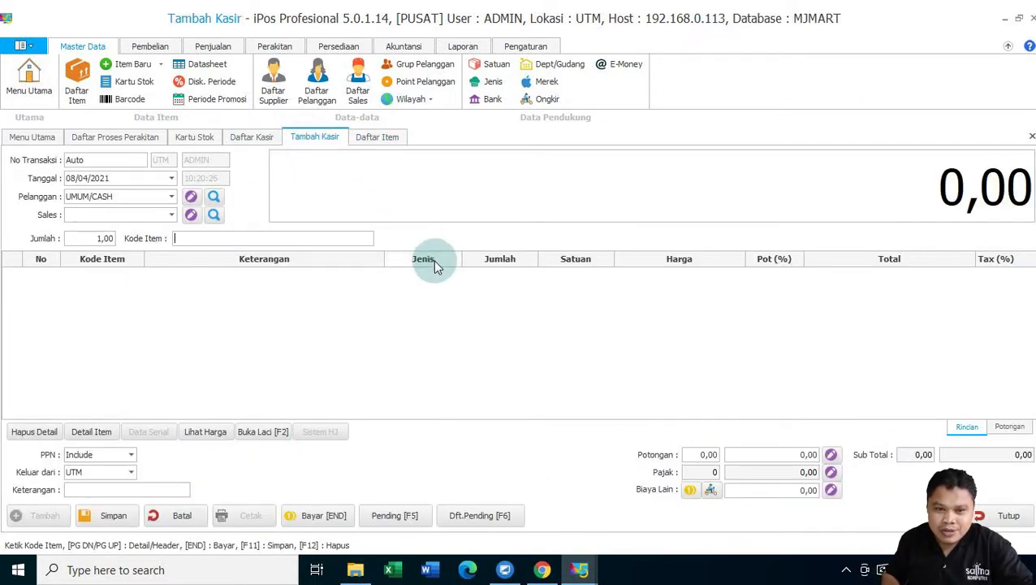
left_click(250, 136)
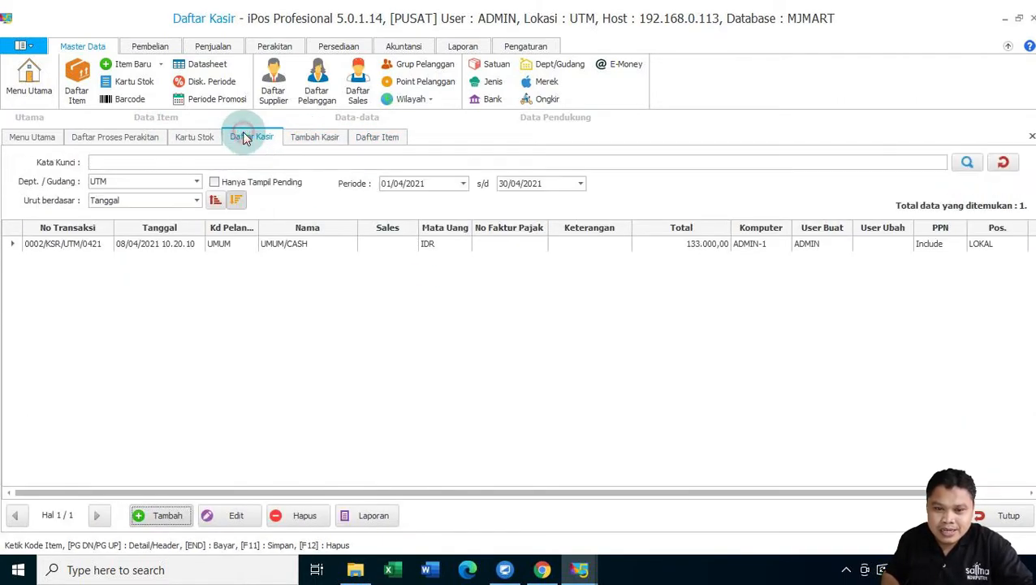
left_click(292, 245)
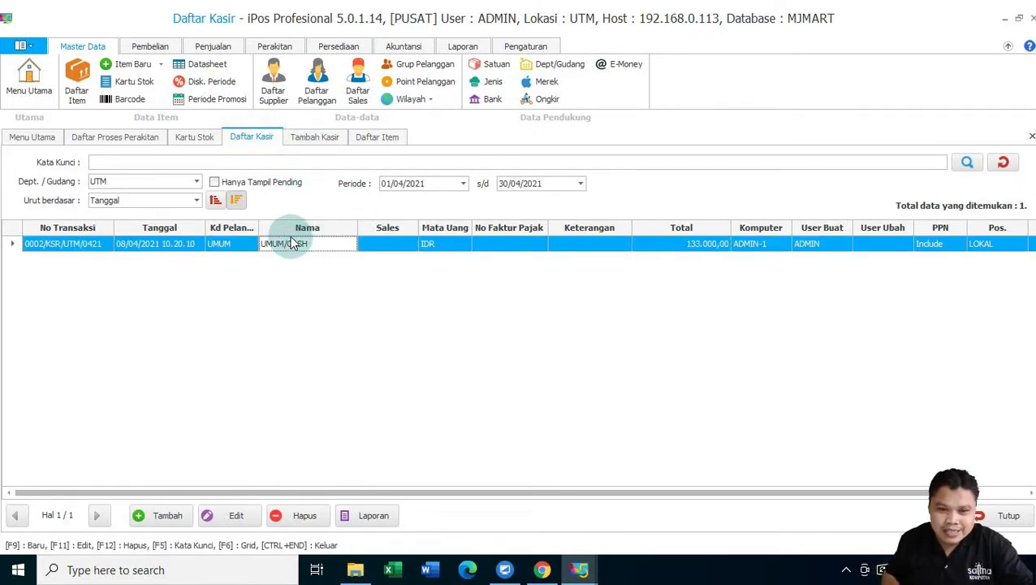
- Return to the empty cashier sale entry and add item 102152, BERAS NYAM 5KG
left_click(316, 140)
left_click(407, 306)
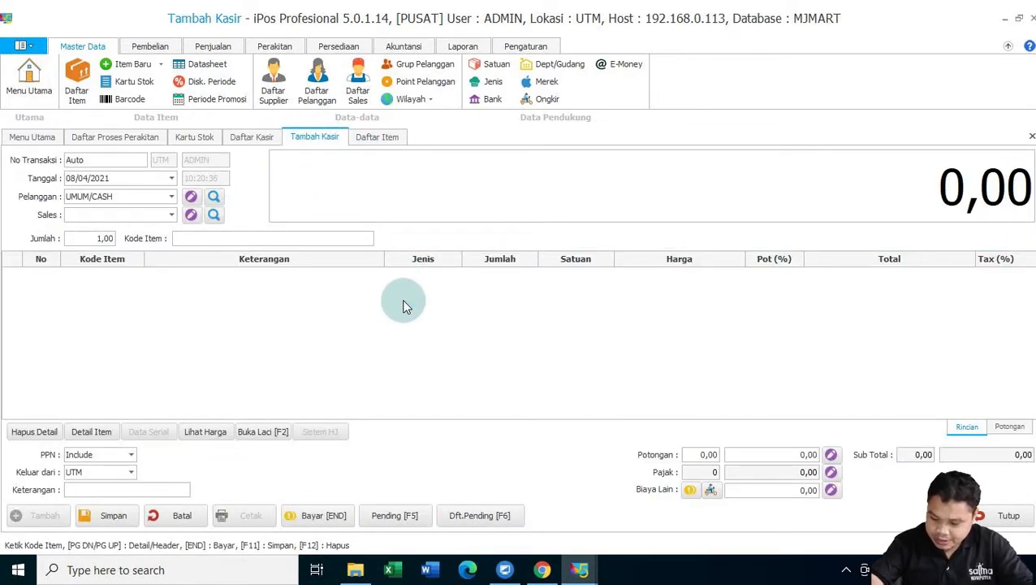
type("1")
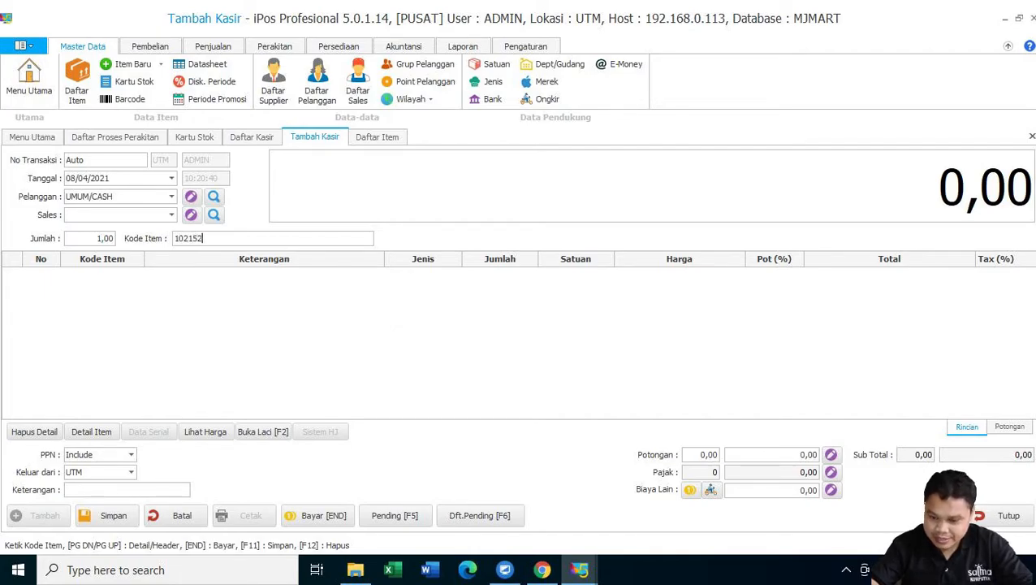
type("02152")
key("Return")
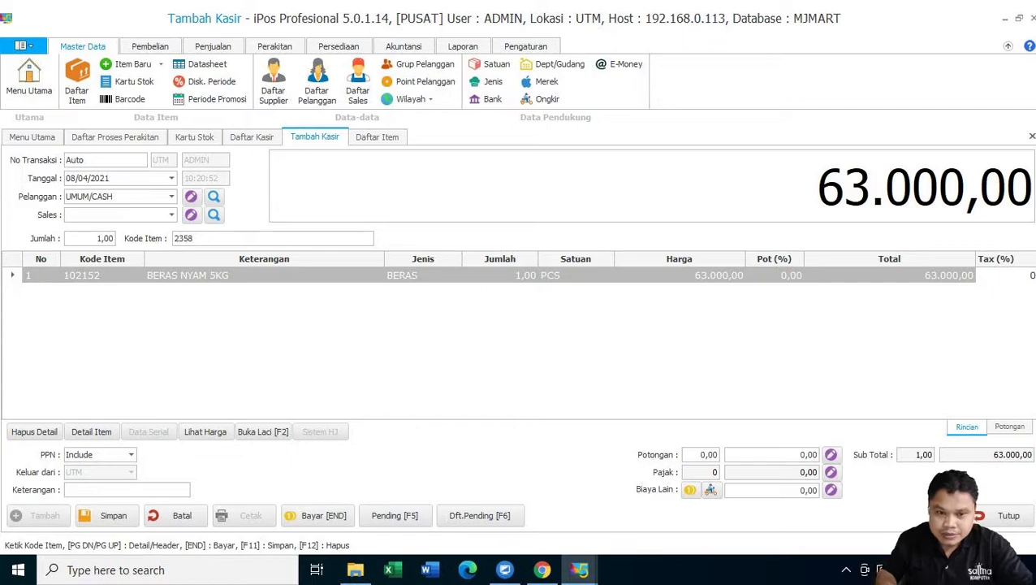
- Add item 2358, INDOMIE GORENG ACEH, in PCS to the sale and set its quantity to 10
key("Return")
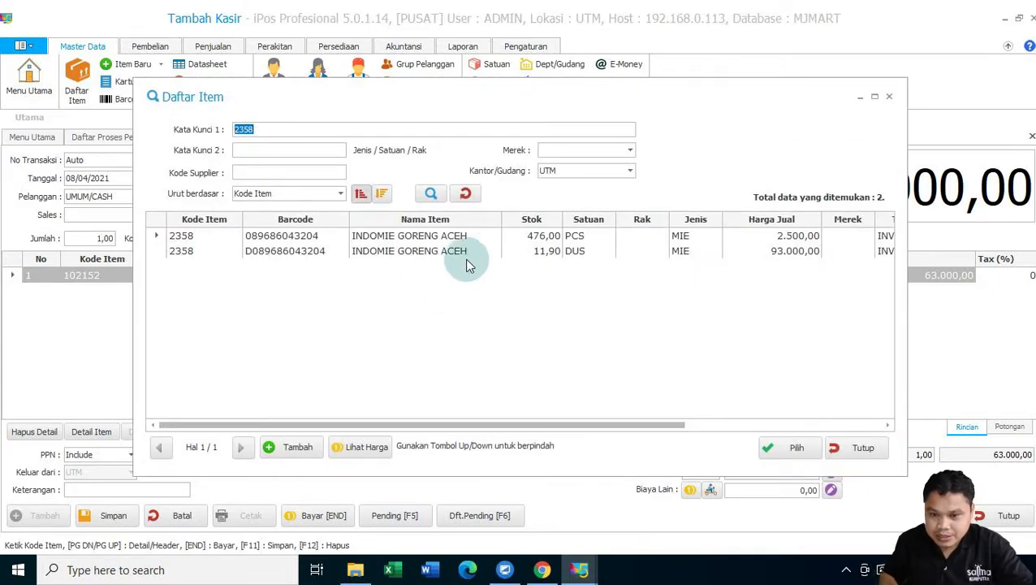
double_click(557, 236)
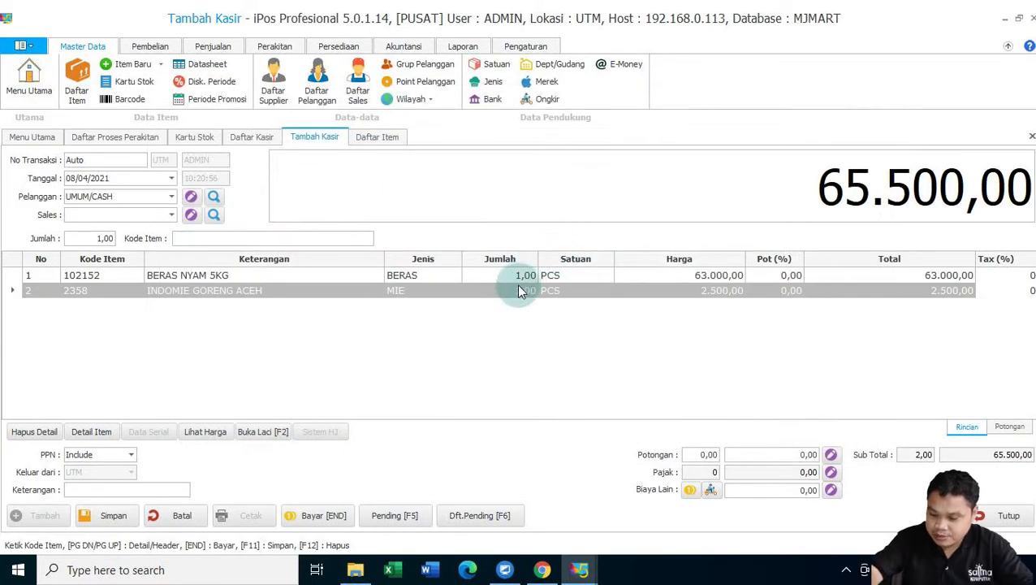
left_click(522, 296)
type("10")
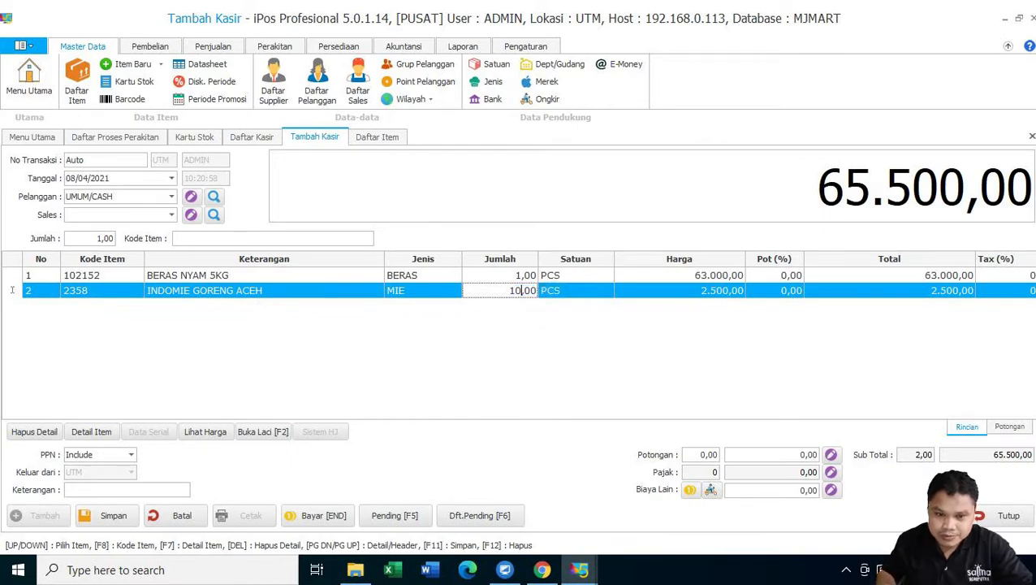
key("Return")
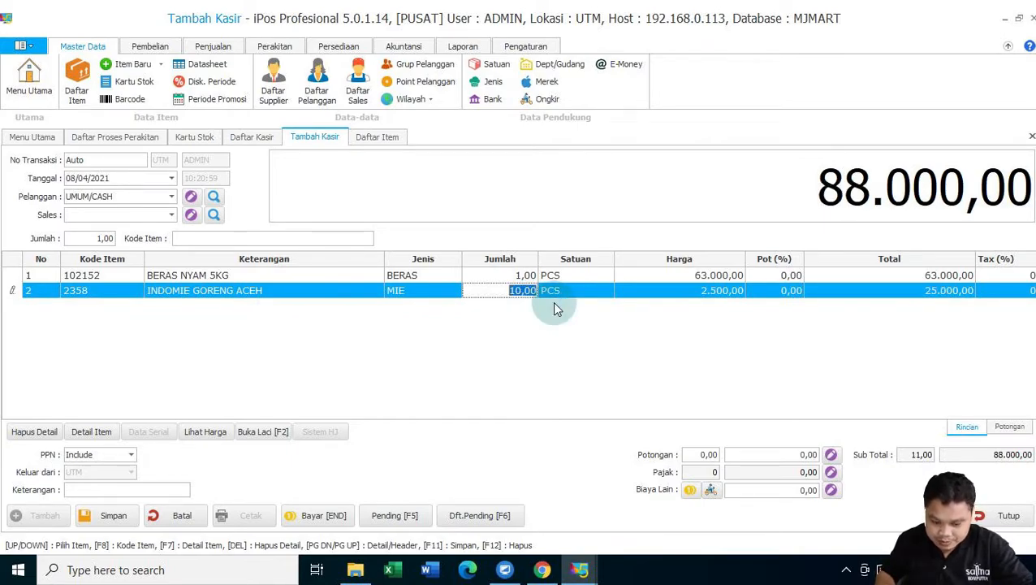
- Add item 4198, MINYAK GORENG FETTA POUCH 2000ML, in PCS to the sale
left_click(349, 242)
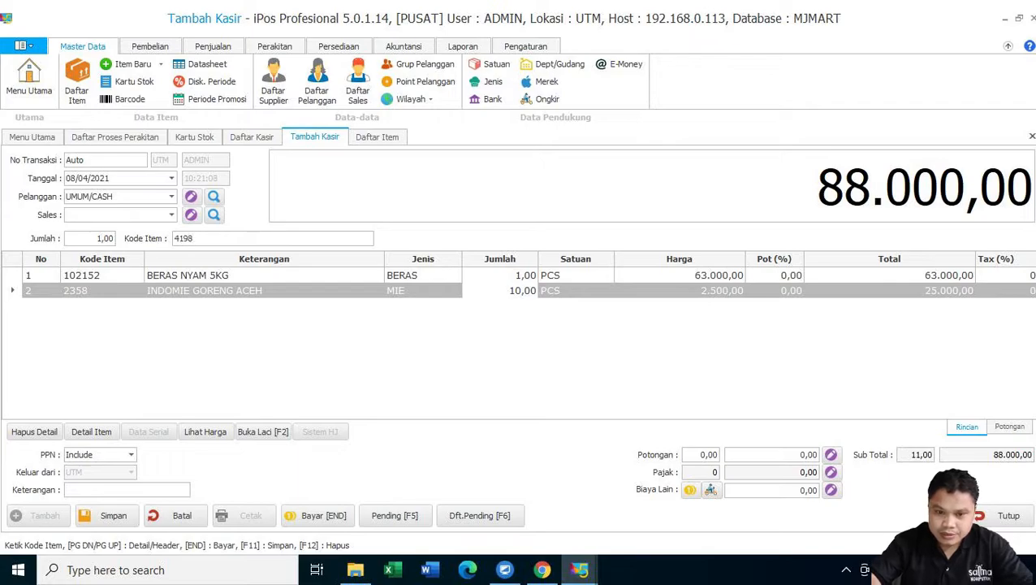
key("Return")
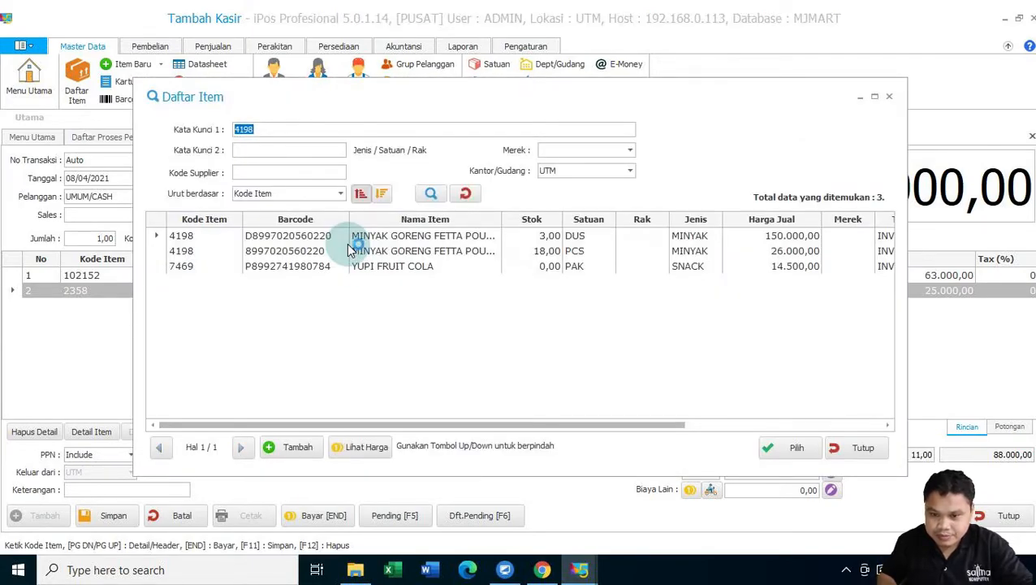
double_click(474, 247)
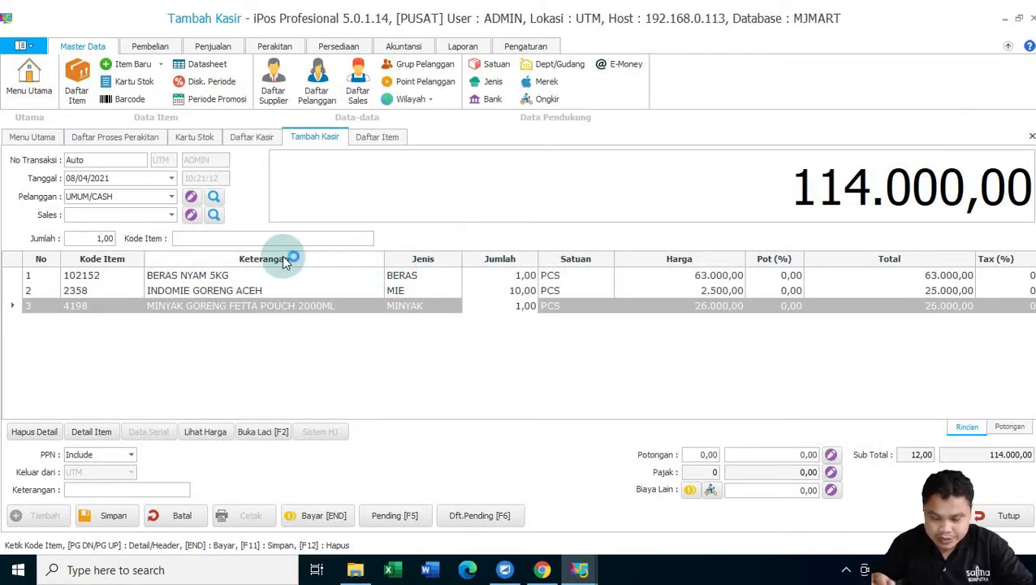
- Add item W0253, TELUR AYAM W, in PCS to the sale and set its quantity to 10
left_click(251, 239)
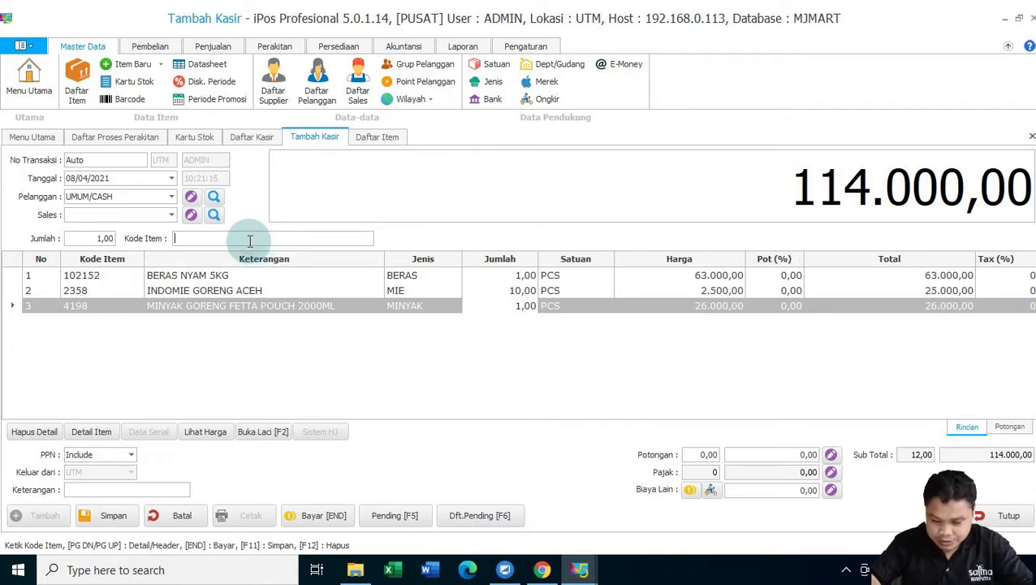
type("W0253")
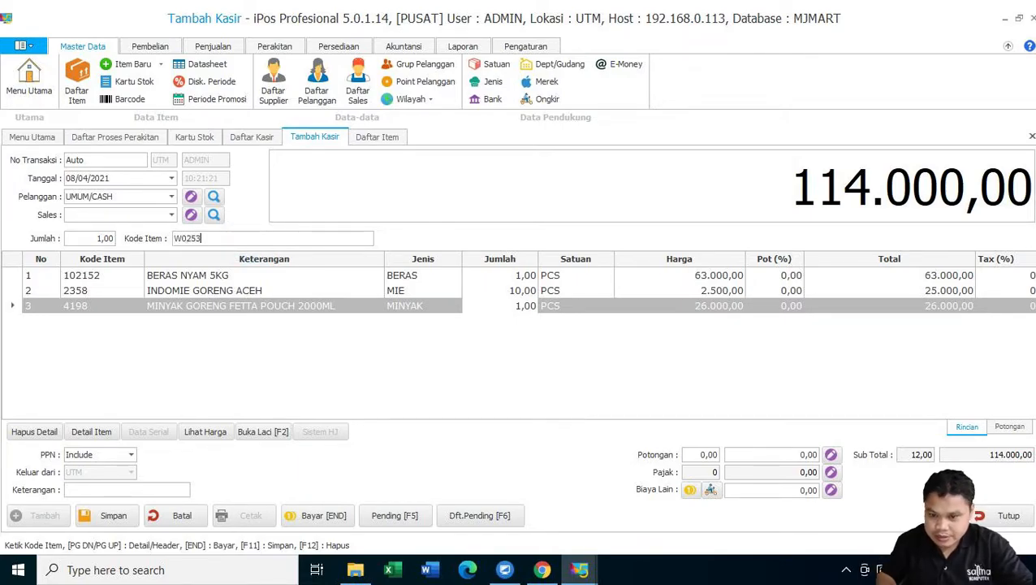
key("Return")
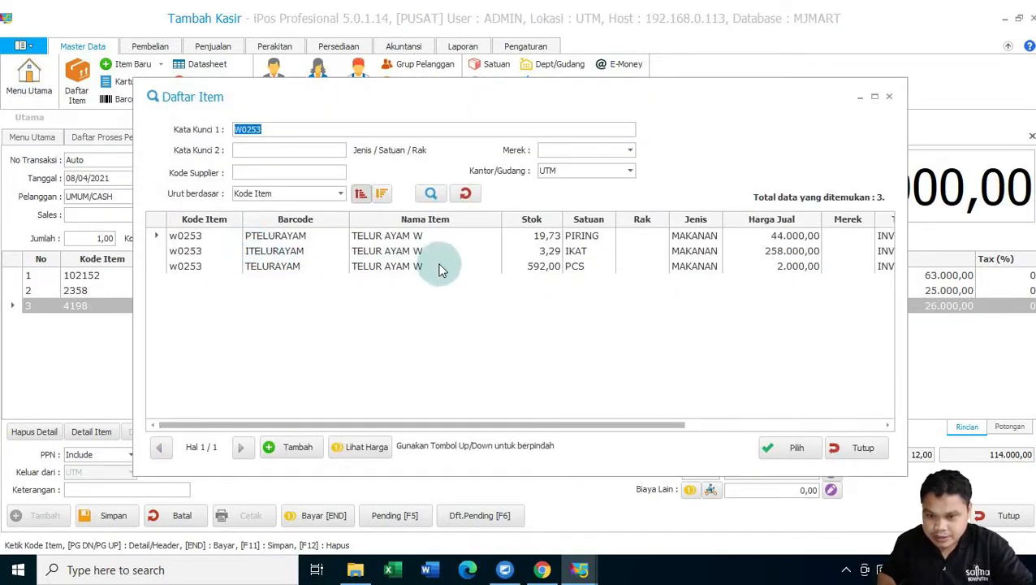
double_click(606, 268)
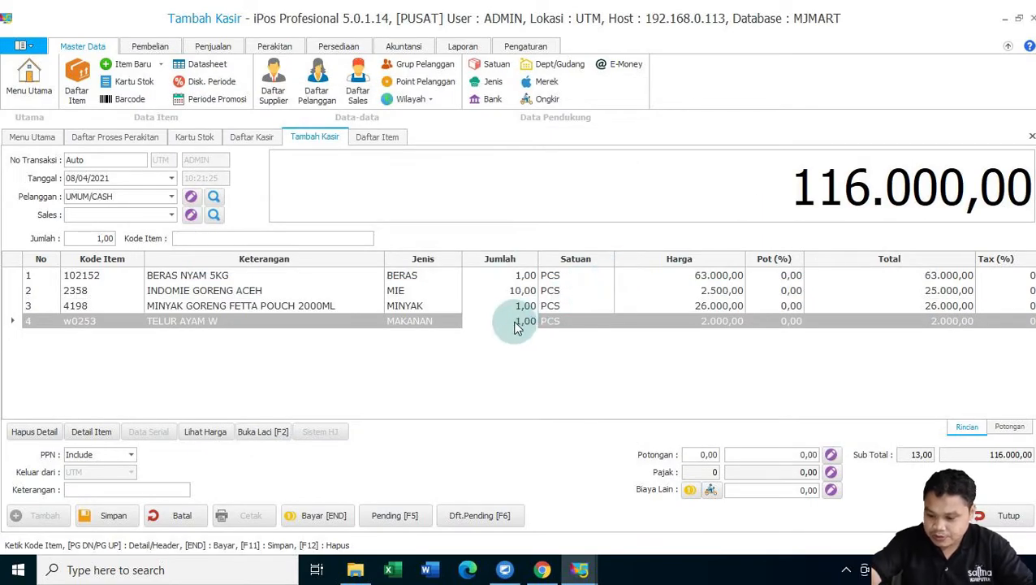
left_click(513, 322)
type("10")
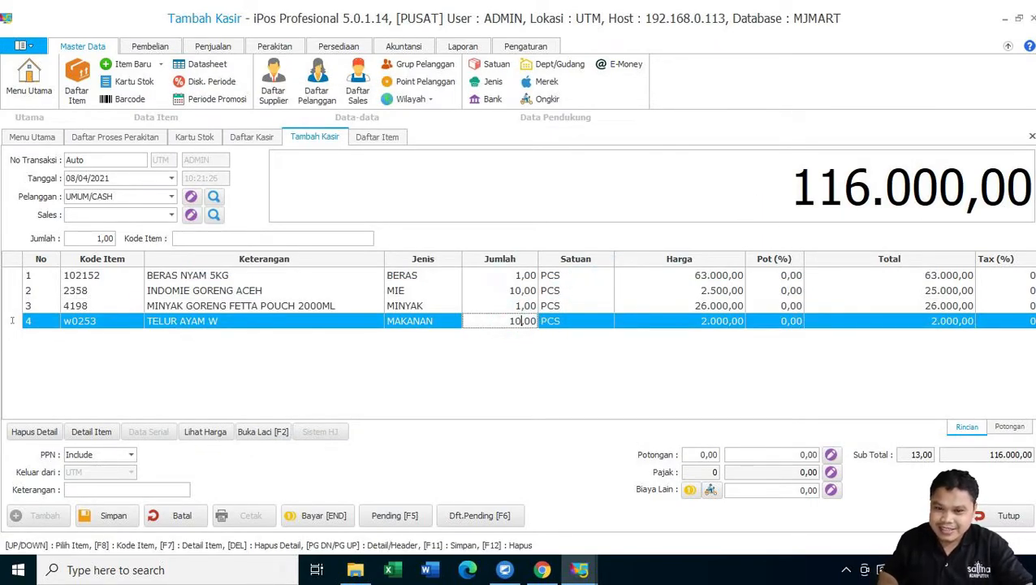
key("Return")
left_click(527, 356)
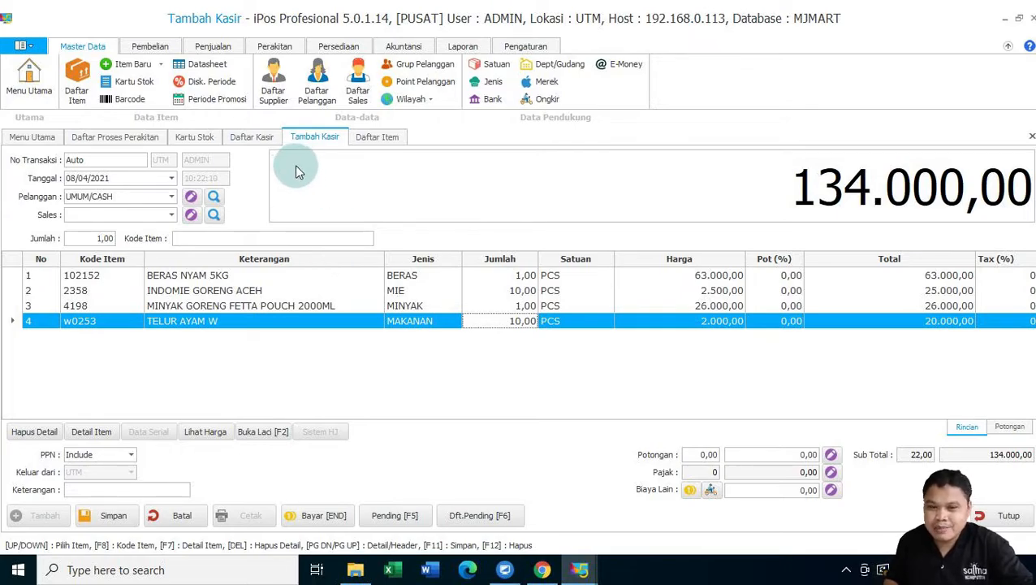
- Compare the selling price of package PRS001 in the Daftar Item list with the total of the separate component sale
left_click(380, 137)
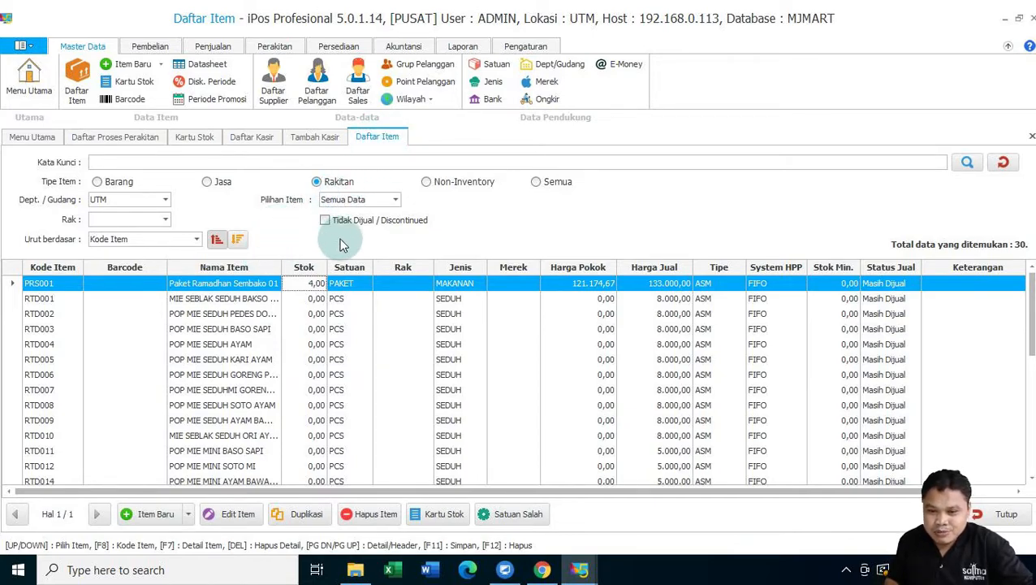
left_click(402, 284)
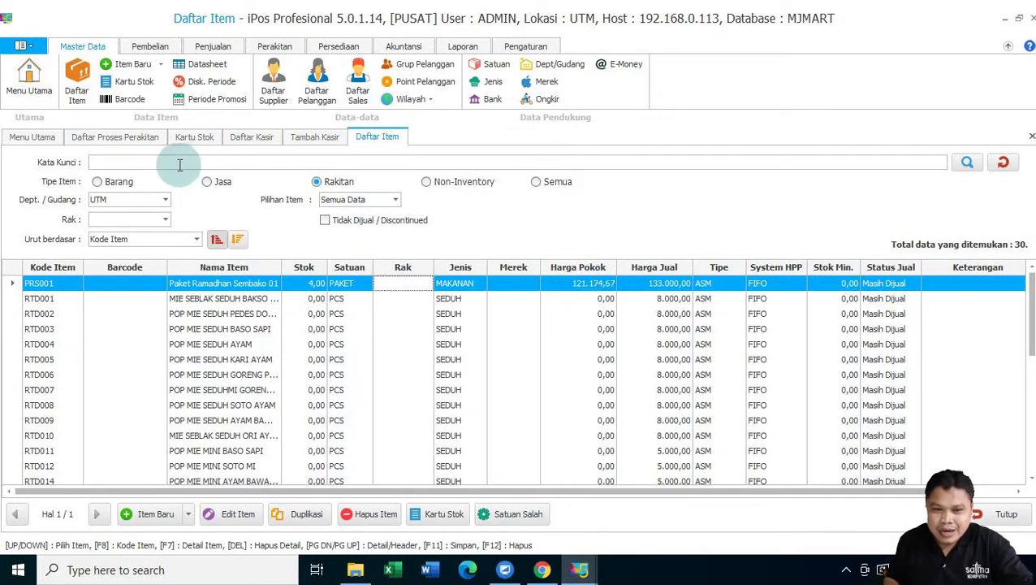
left_click(314, 137)
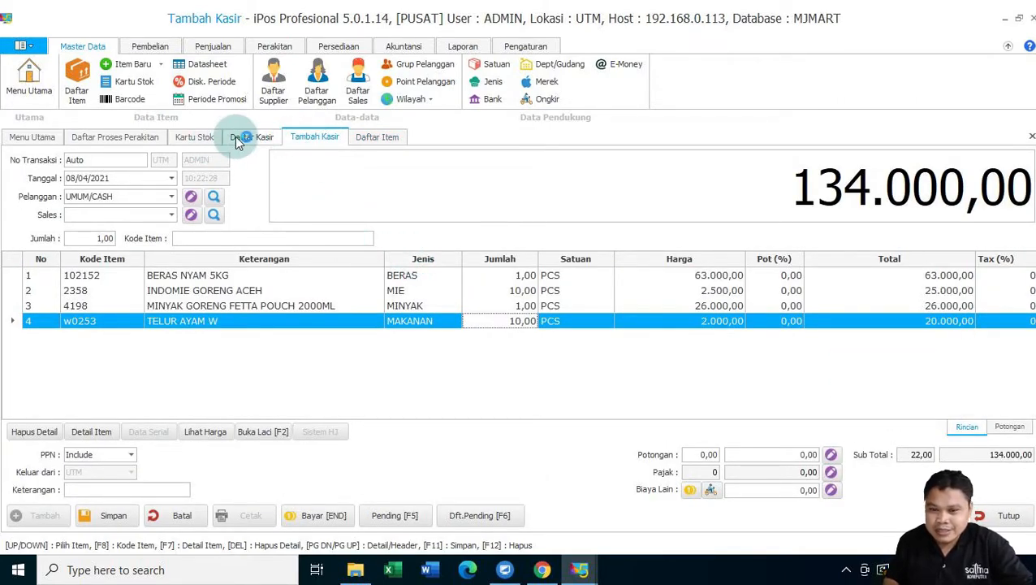
left_click(365, 137)
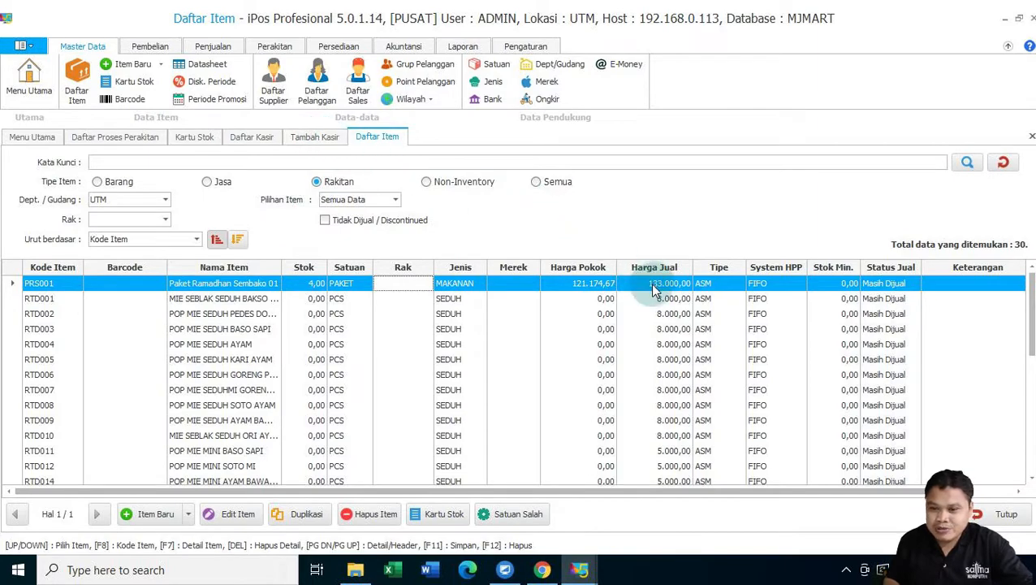
left_click(316, 137)
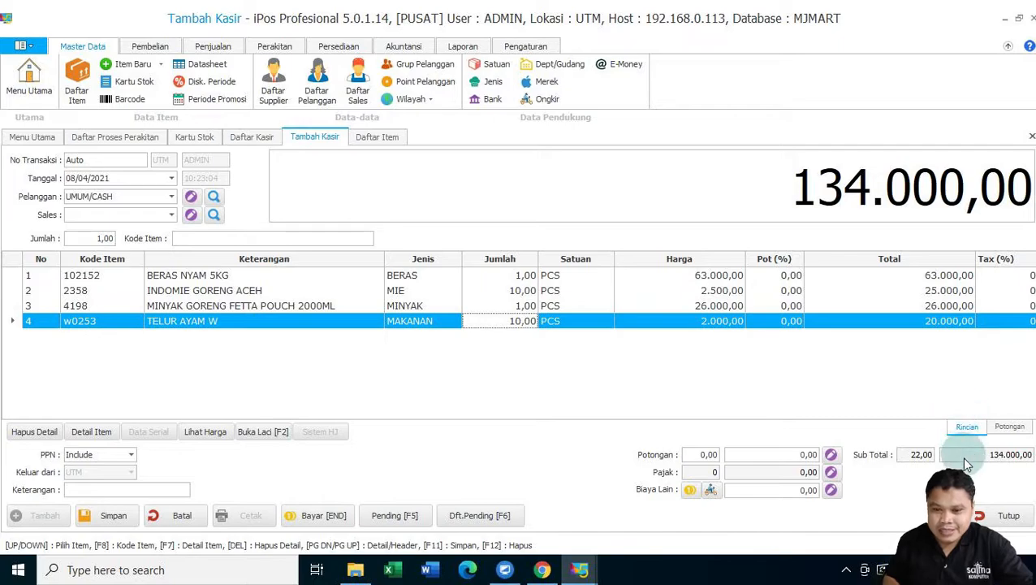
- Close the component sale without saving it, and close the remaining lists and stock card to return to Menu Utama
left_click(1007, 517)
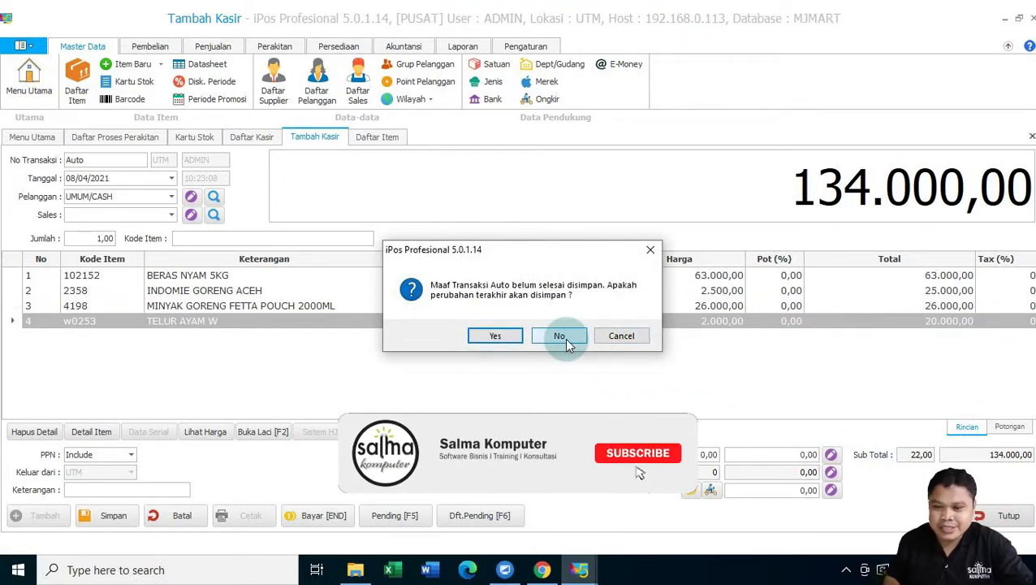
left_click(562, 336)
left_click(1005, 517)
left_click(1006, 515)
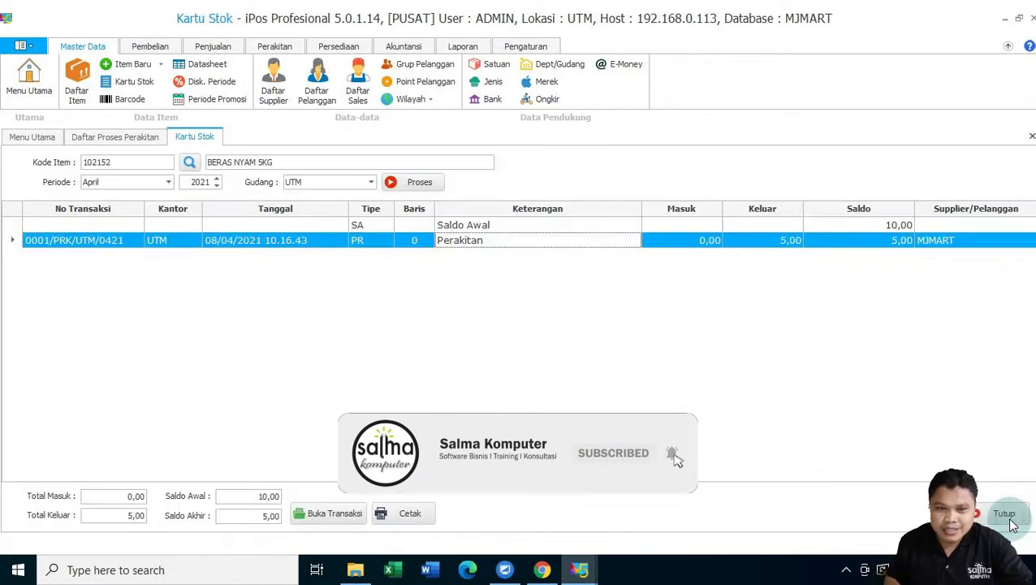
left_click(1006, 515)
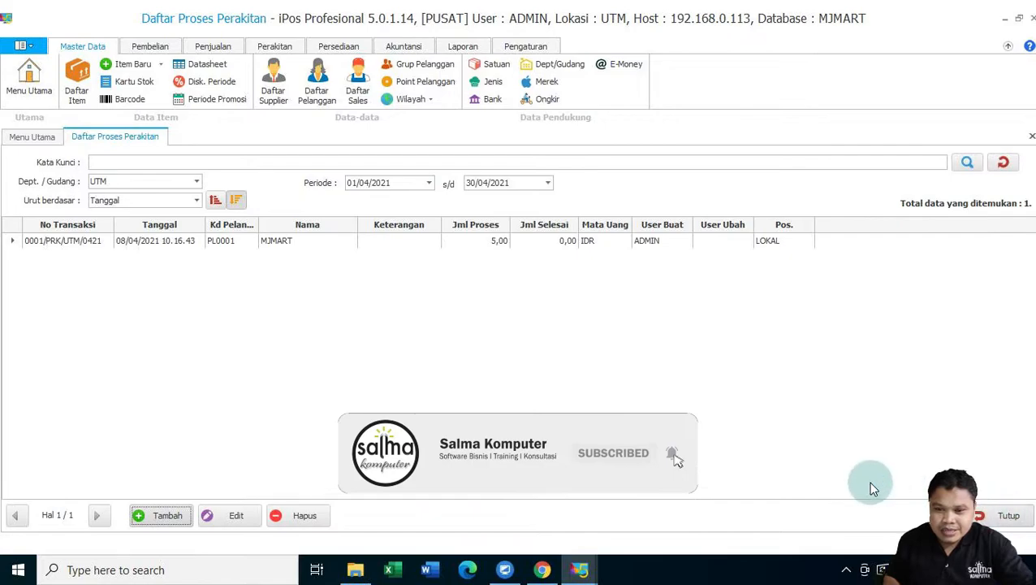
left_click(1007, 517)
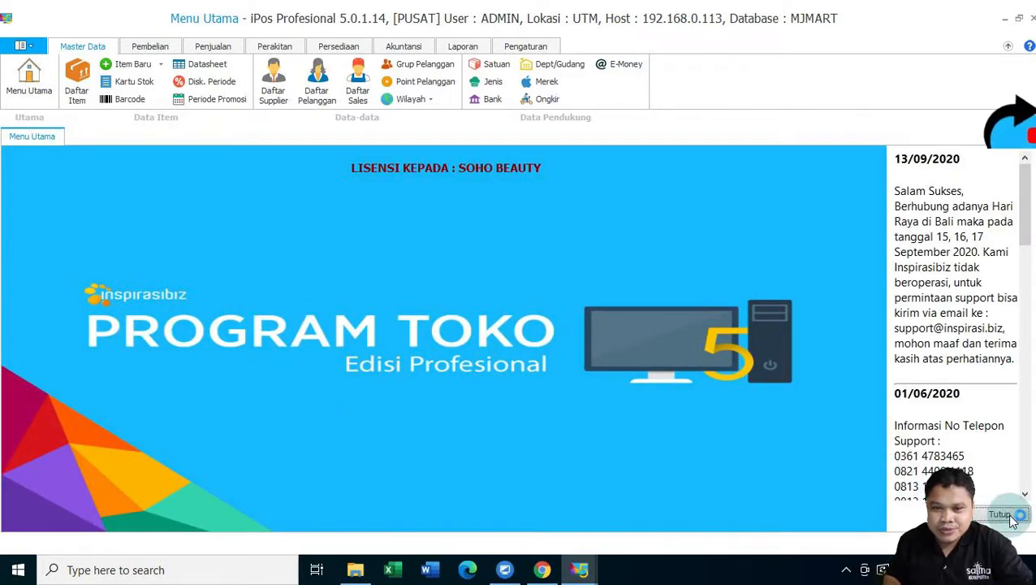